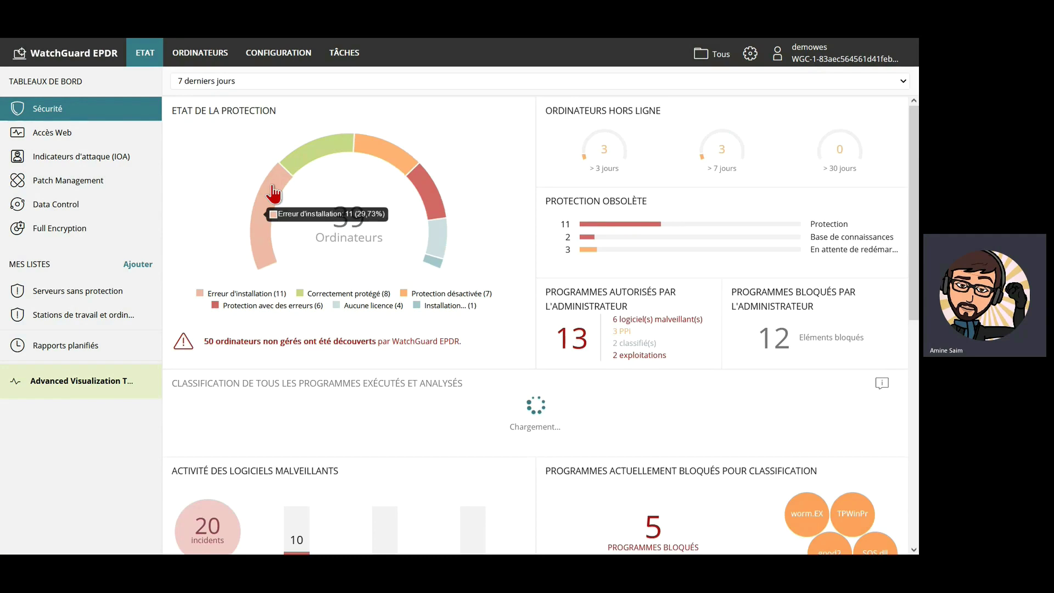
Open the list of discovered unmanaged computers and select the five machines from Unmanaged_WIN-SERVER-120 through Unmanaged_WIN-DESKTOP-51.
mouse_move(387, 158)
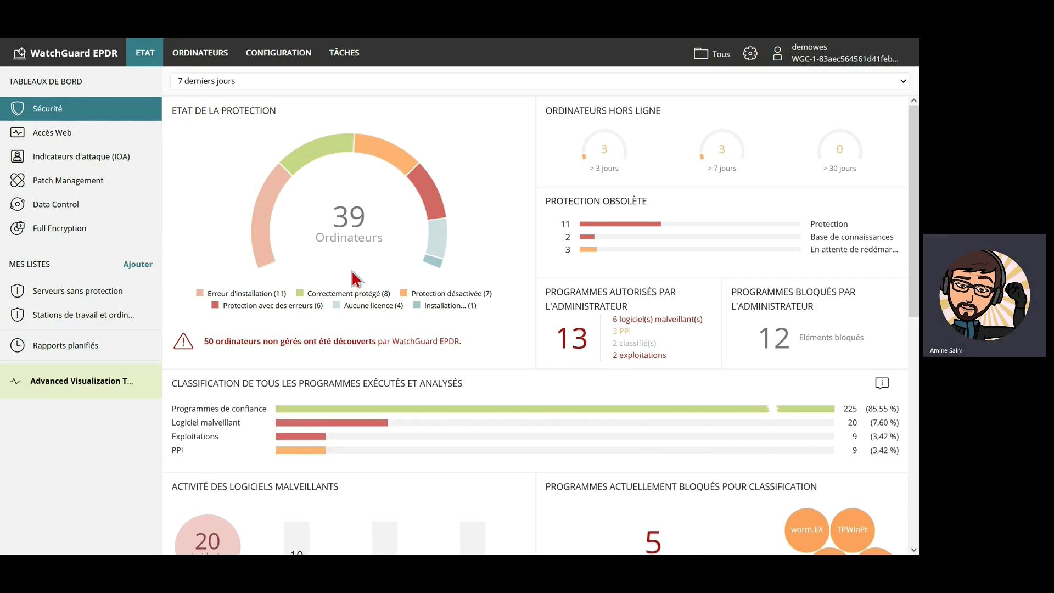
left_click(273, 348)
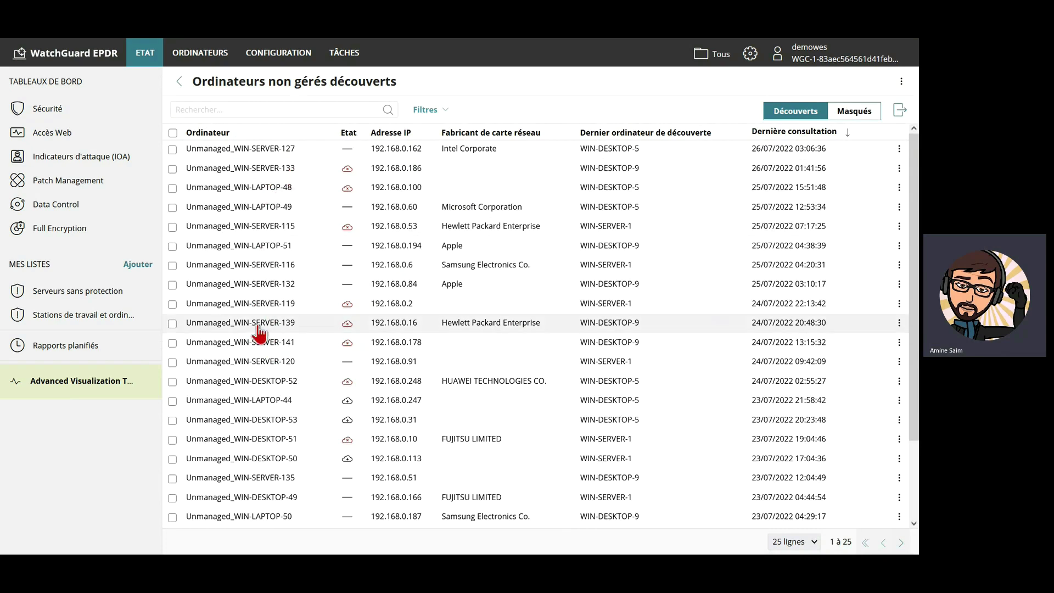
left_click(172, 362)
left_click(172, 382)
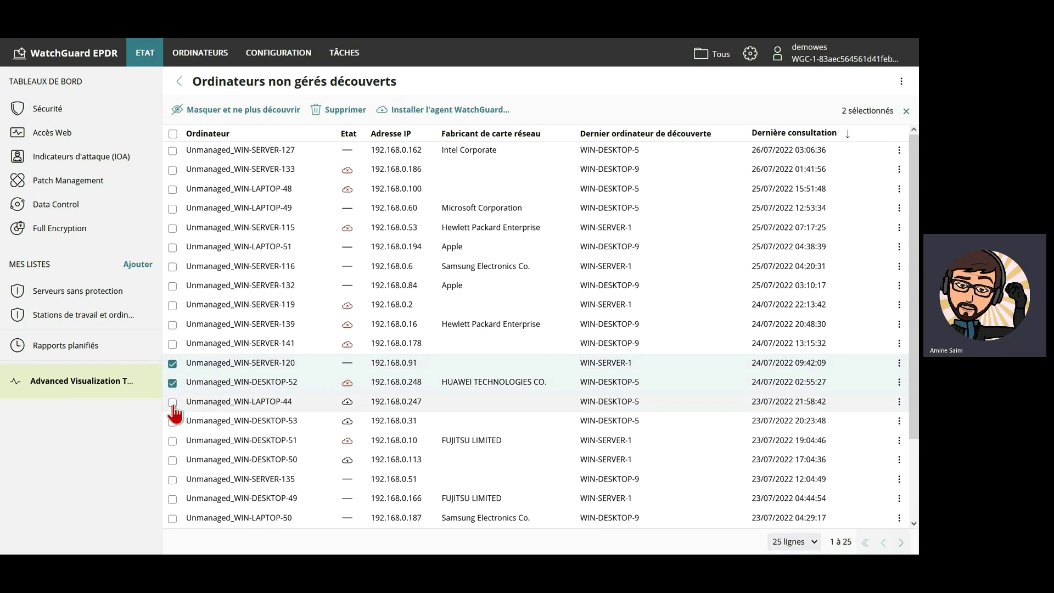
left_click(173, 401)
left_click(173, 420)
left_click(172, 441)
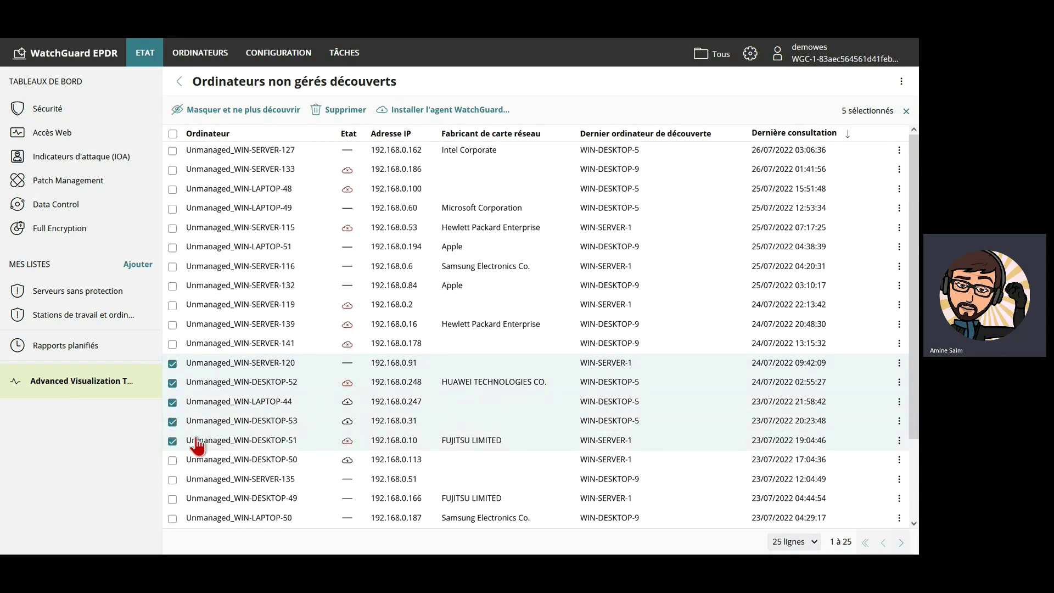
Start installing the WatchGuard agent on the selected computers, choose the Laptop group, and dismiss the installation without launching it.
left_click(439, 112)
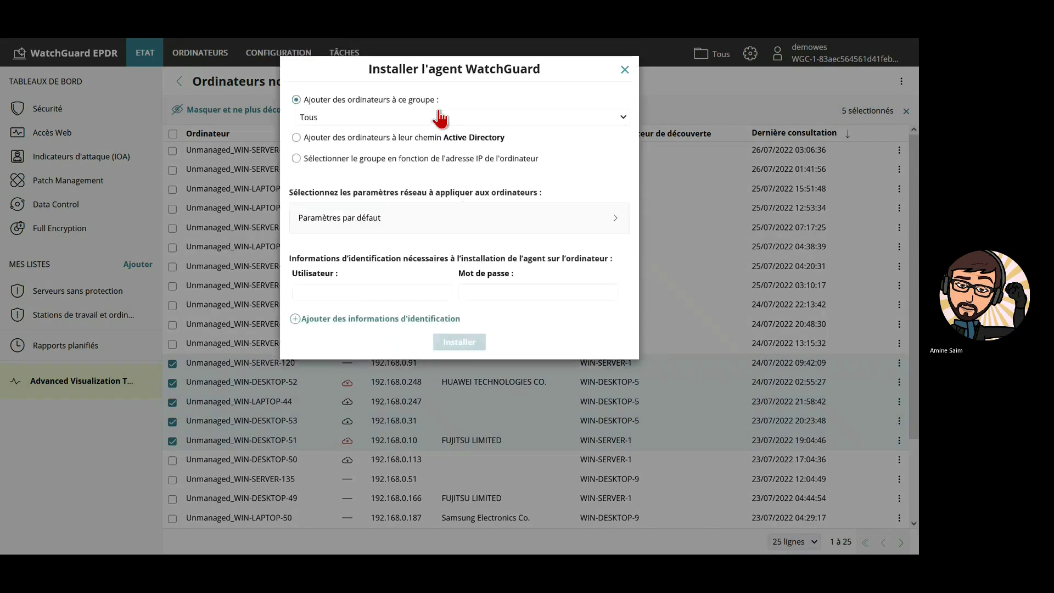
left_click(347, 118)
scroll(367, 206, "down", 2)
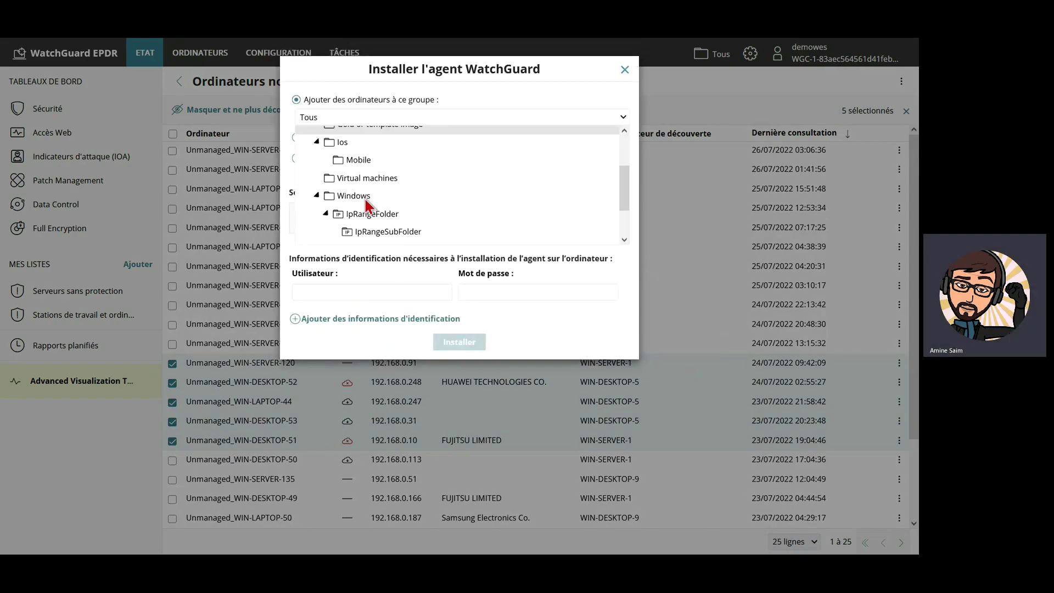
scroll(367, 206, "down", 2)
left_click(360, 200)
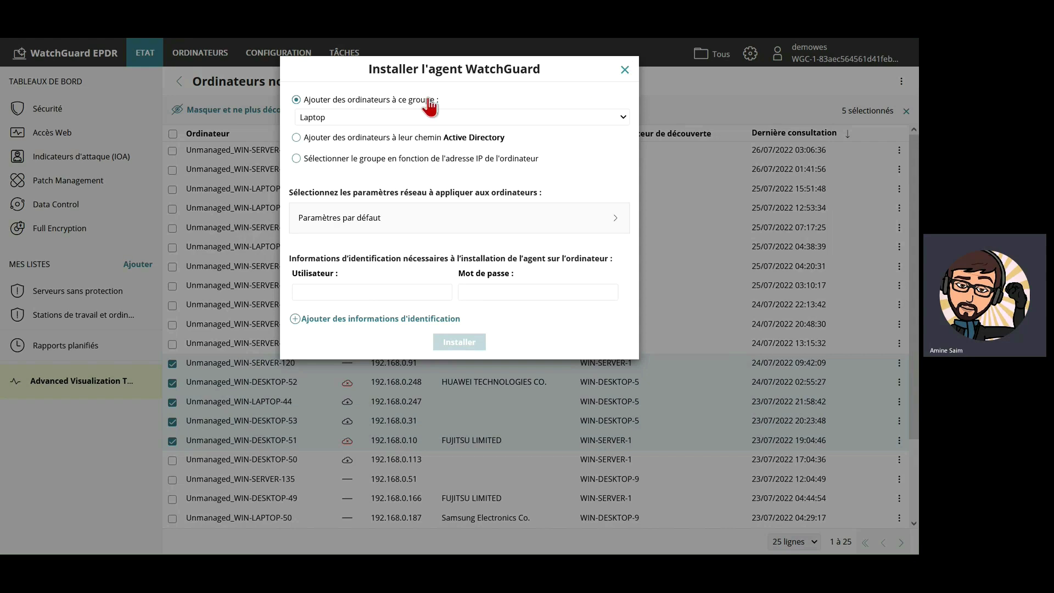
left_click(625, 69)
Switch the automatic uninstallation of other vendors' protections in the "Gold or template image" workstation and server settings.
left_click(271, 63)
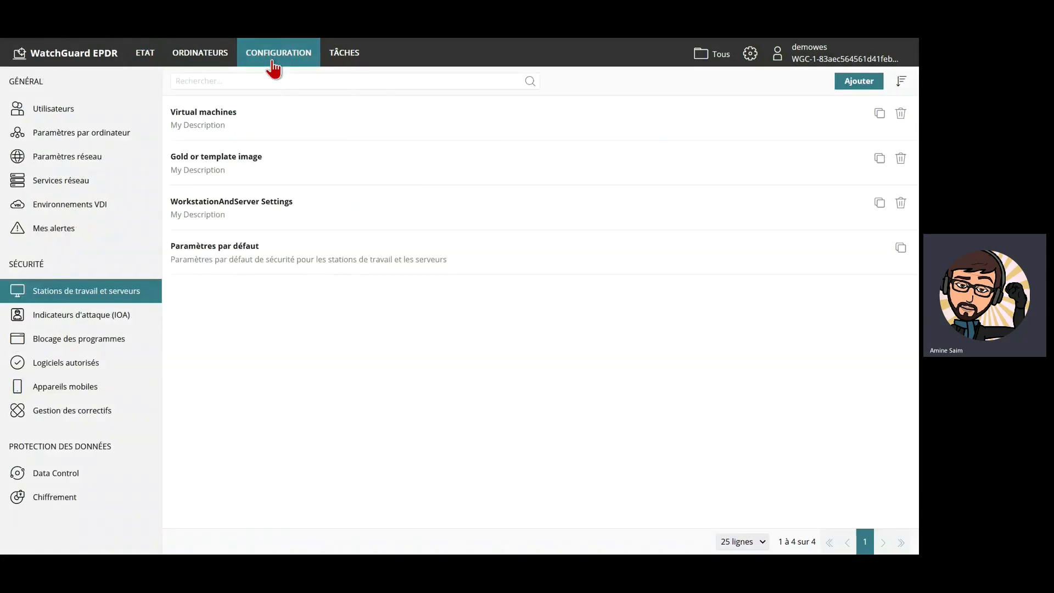
left_click(251, 157)
left_click(198, 201)
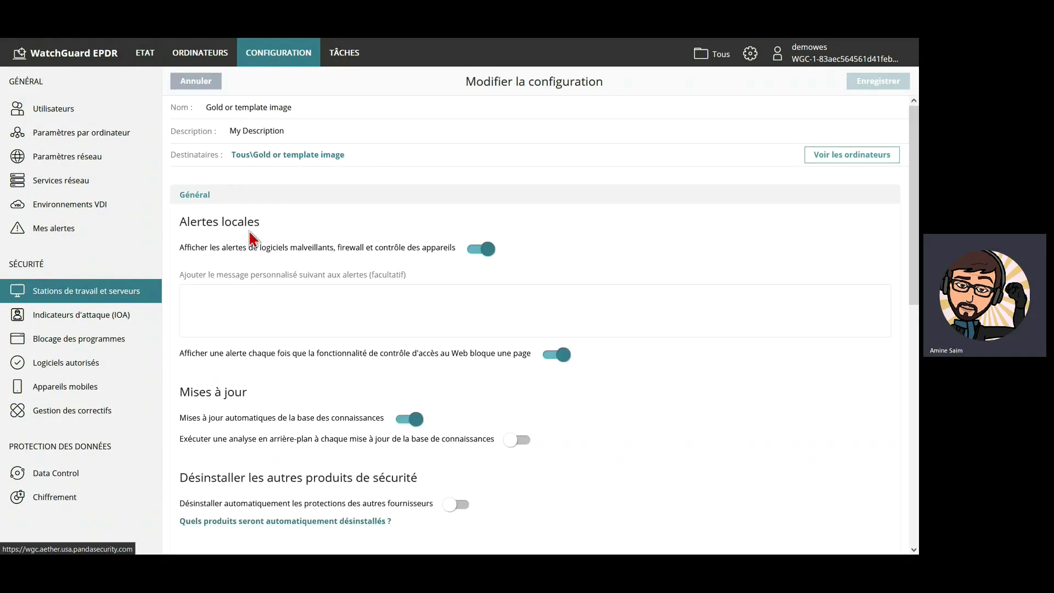
scroll(285, 373, "down", 2)
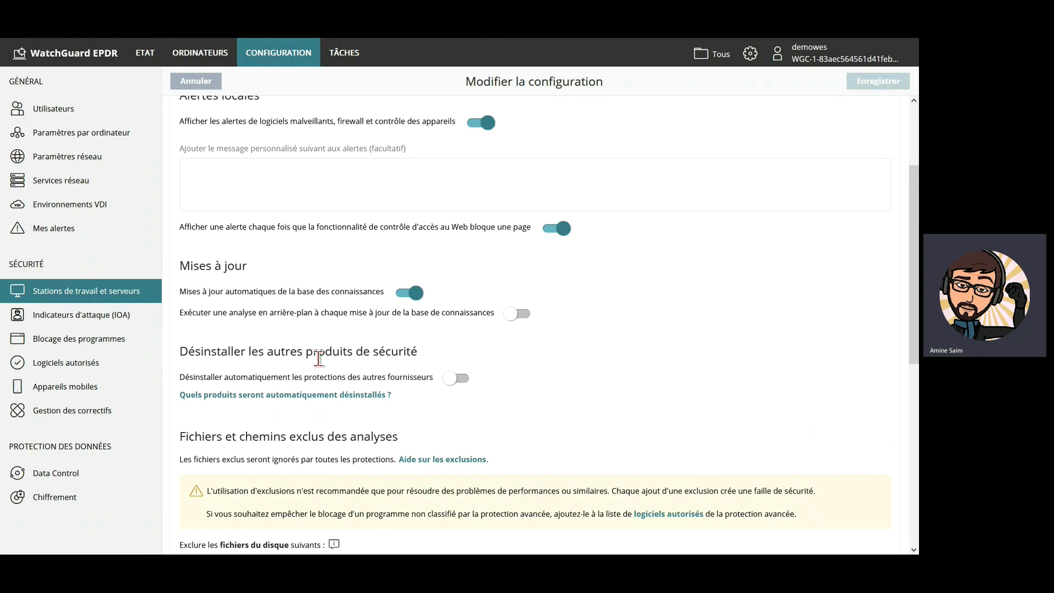
left_click(454, 385)
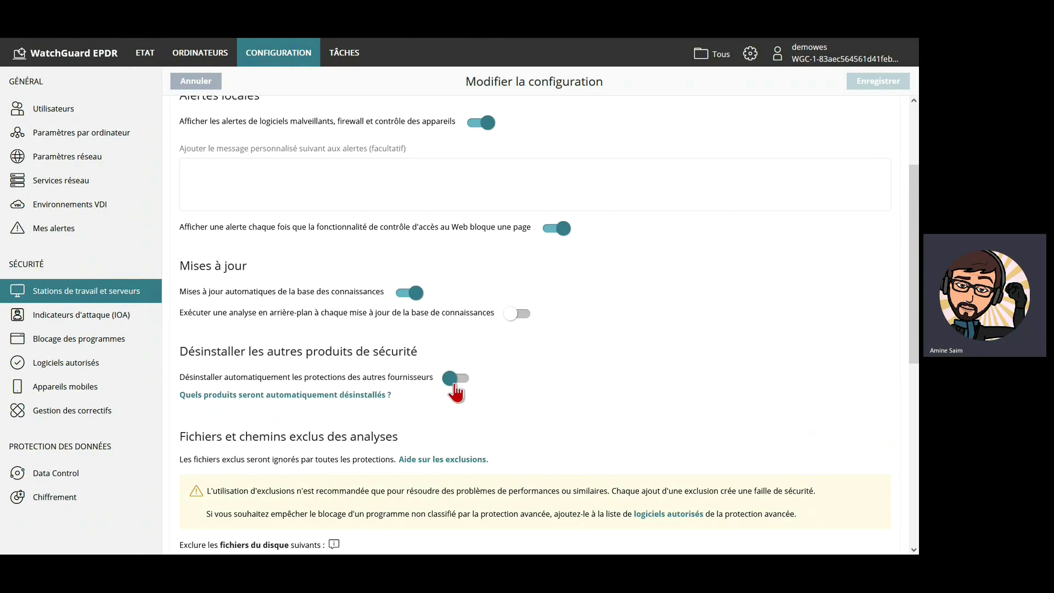
Return to the security status dashboard and open the list of programs currently blocked for classification.
left_click(145, 53)
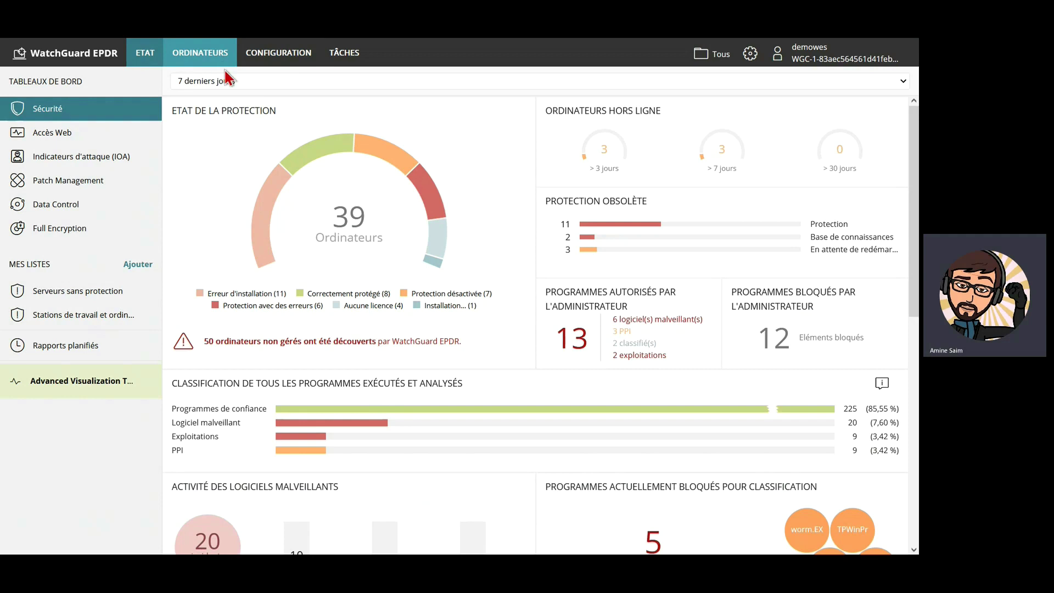
scroll(319, 148, "down", 6)
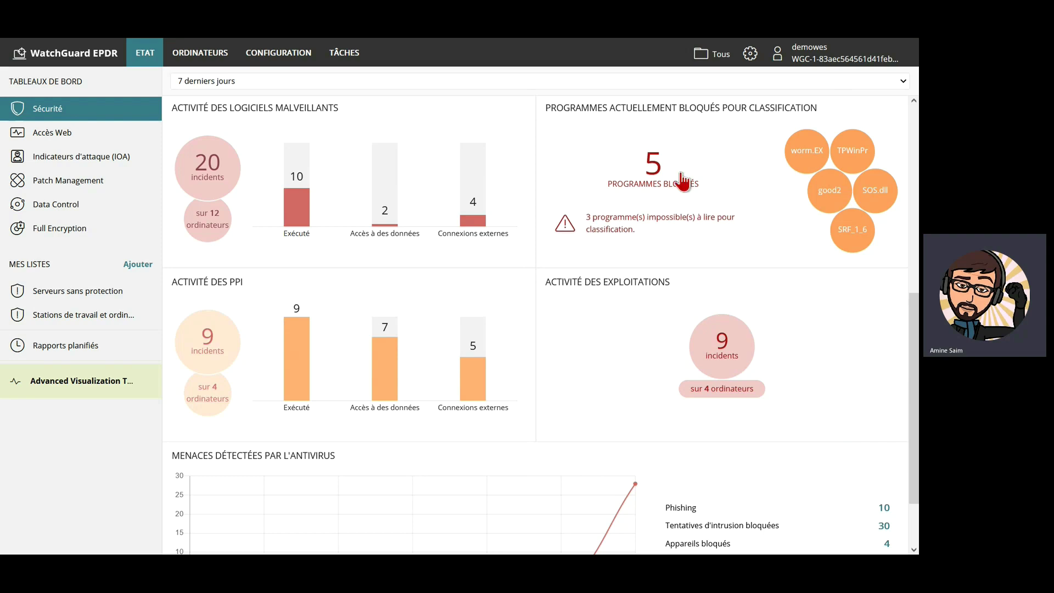
left_click(653, 164)
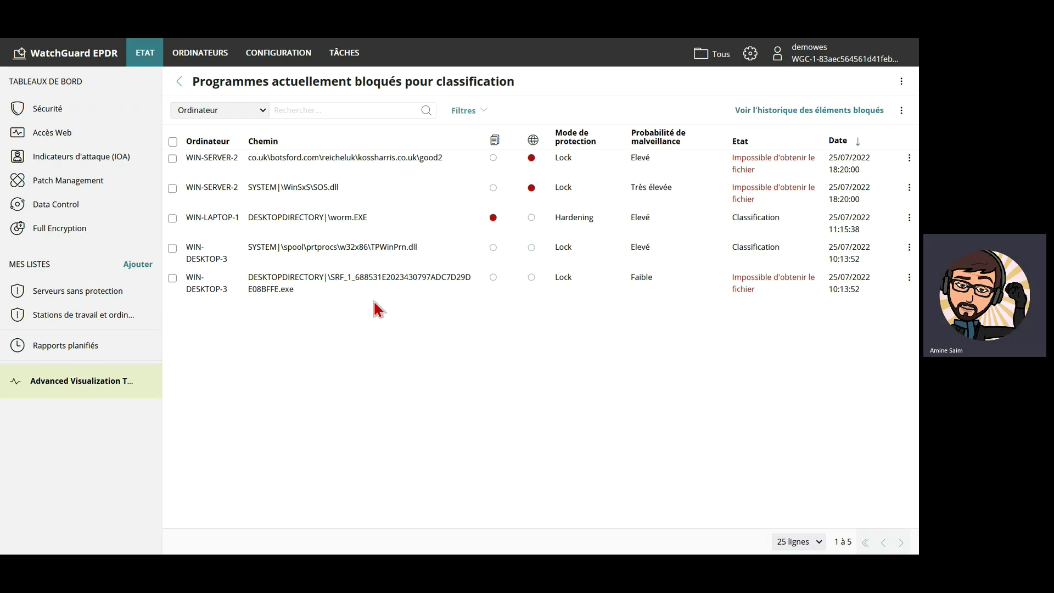
Review the actions in the history of blocked programs, and return to the list of currently blocked programs.
left_click(779, 112)
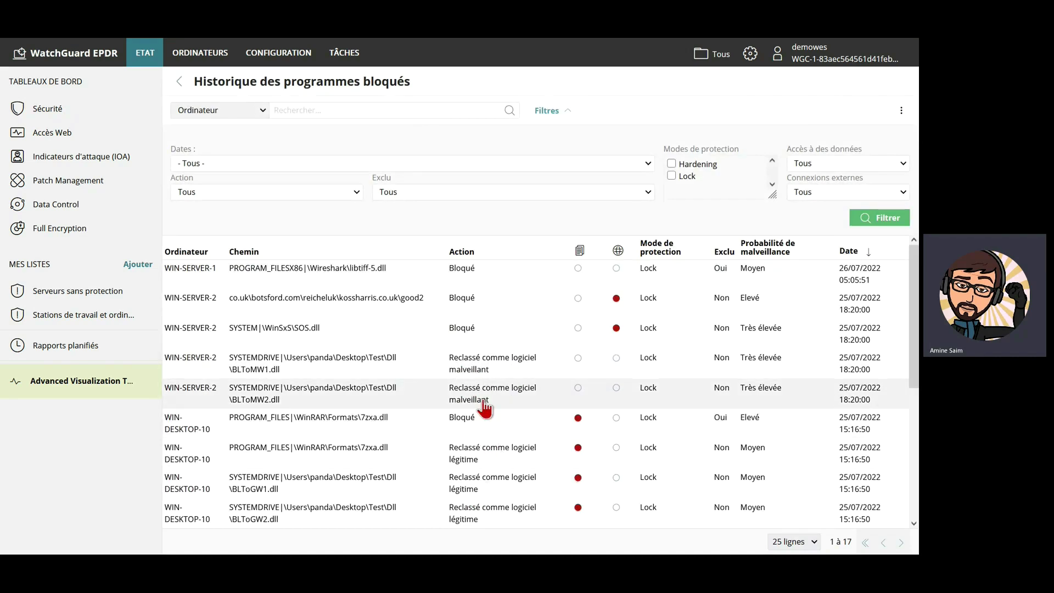
scroll(481, 411, "down", 1)
scroll(481, 411, "down", 3)
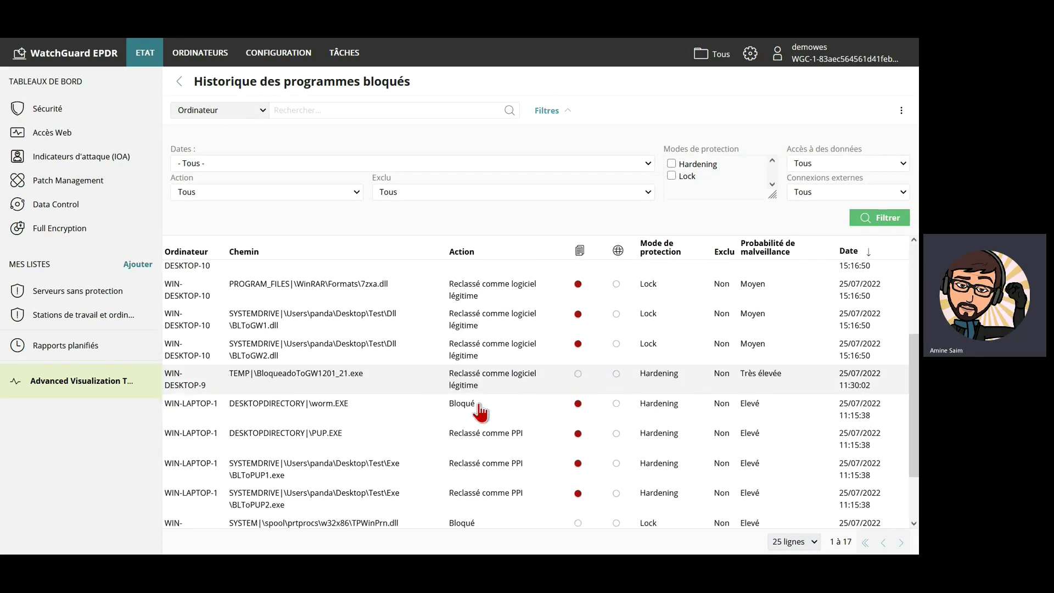
left_click(179, 82)
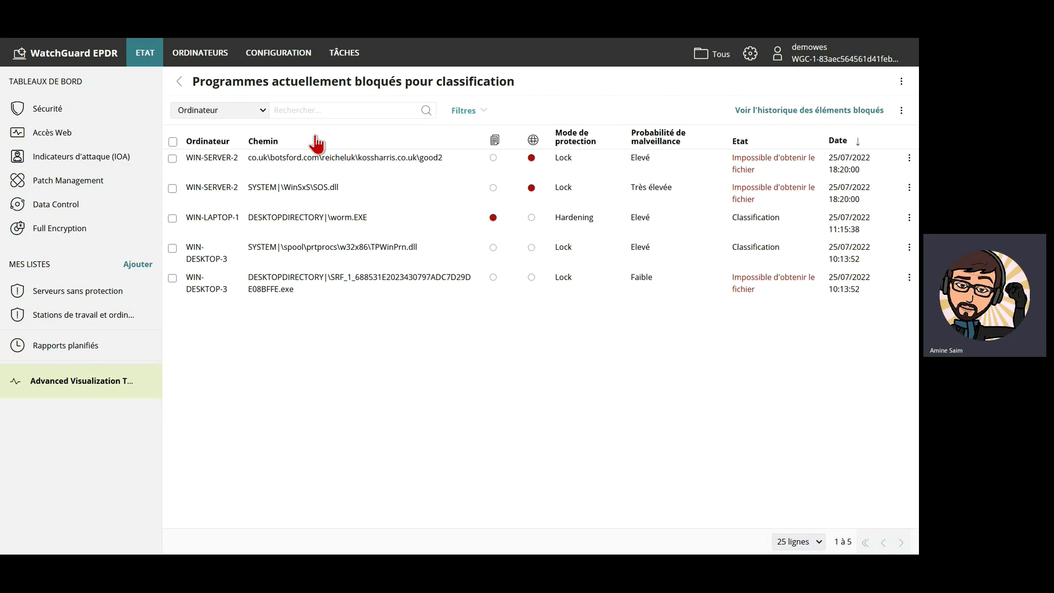
Open the blocked worm.EXE details, request unblocking, highlight the malware risk warning in the confirmation, and cancel the request.
left_click(399, 247)
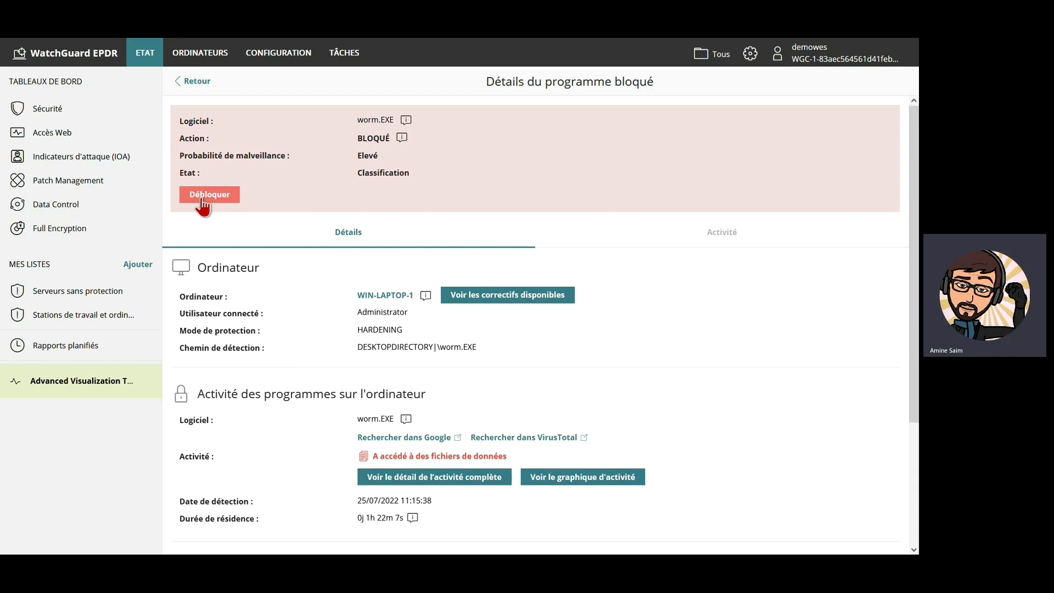
left_click(217, 196)
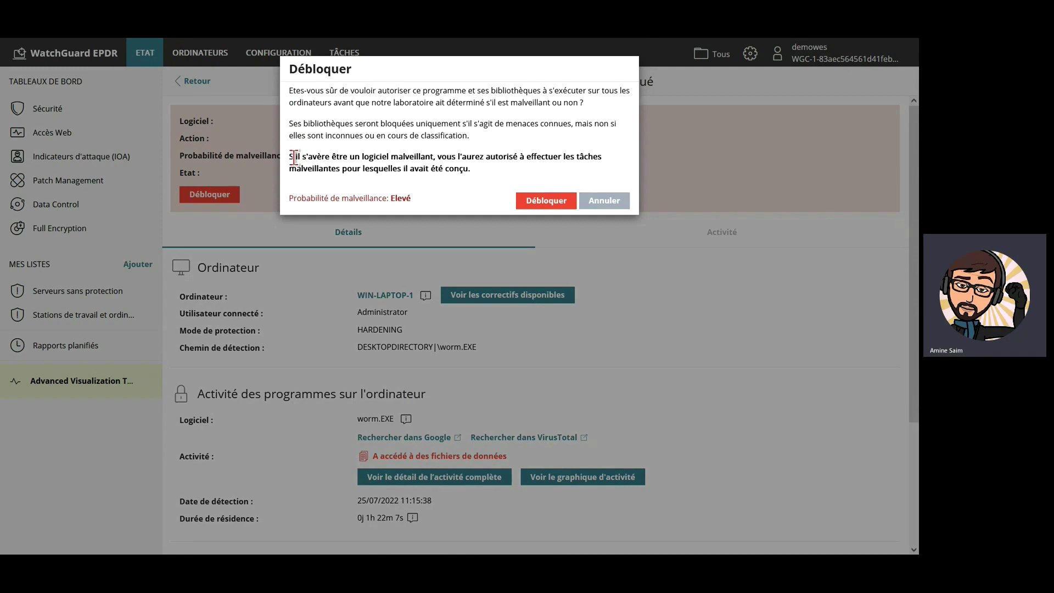
left_click_drag(296, 152, 477, 167)
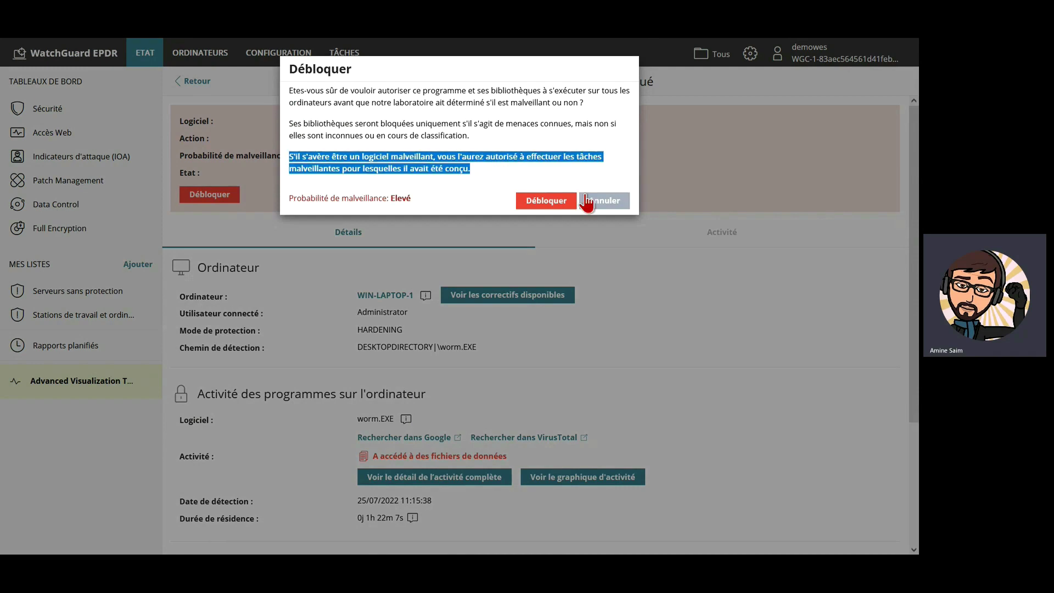
left_click(601, 201)
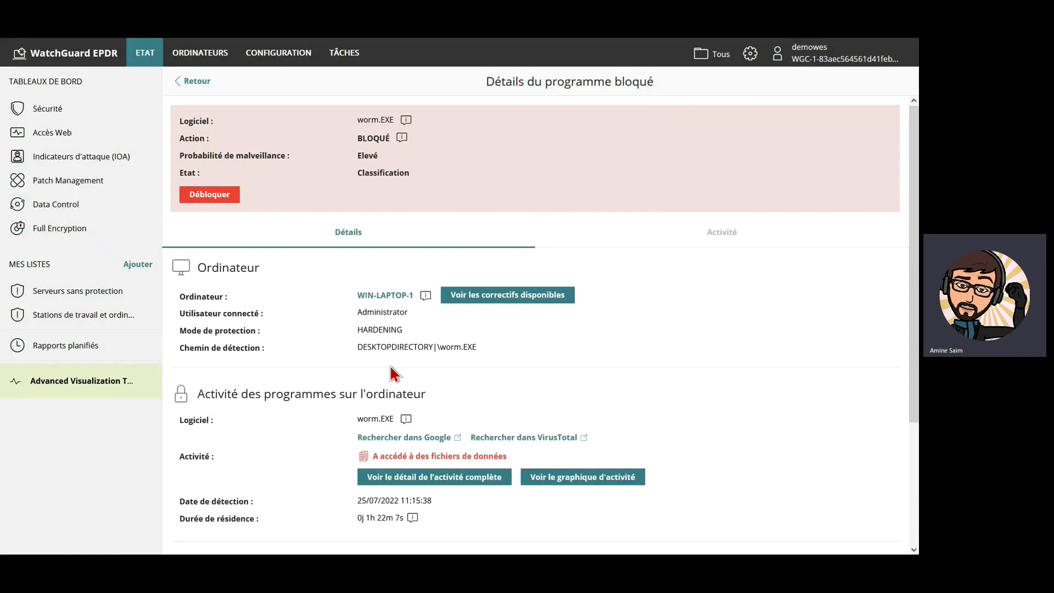
Go back to the security dashboard, open the malware incident list, and check its execution and data access indicators.
left_click(181, 87)
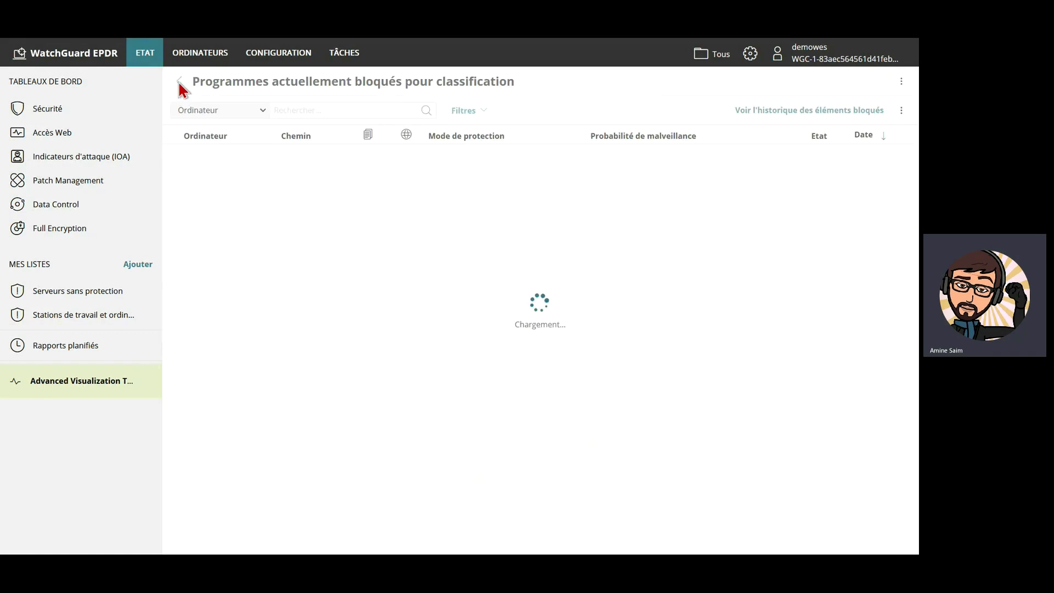
left_click(181, 90)
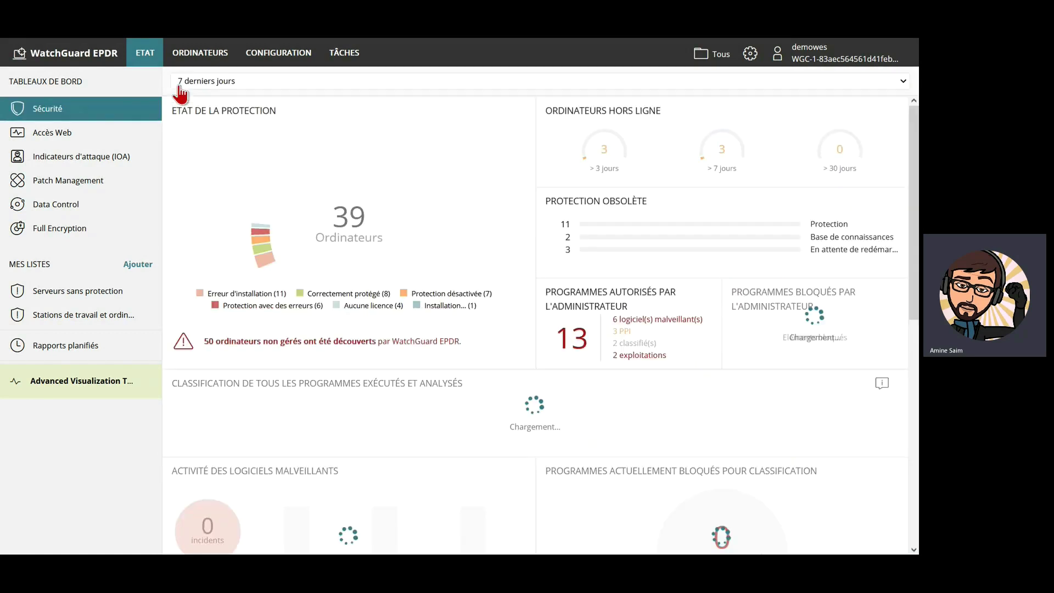
scroll(464, 338, "down", 5)
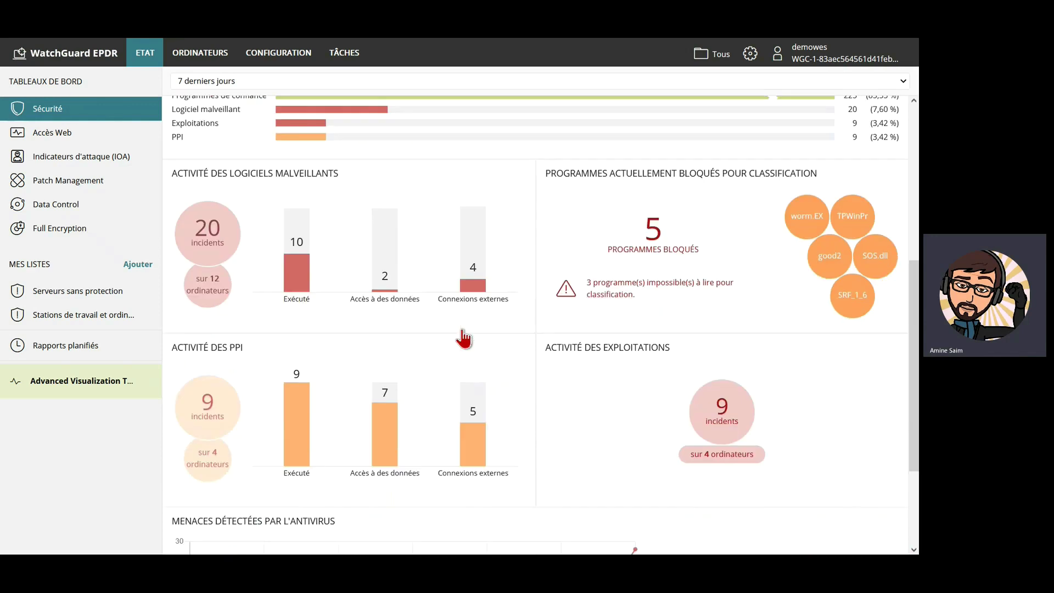
scroll(464, 335, "down", 1)
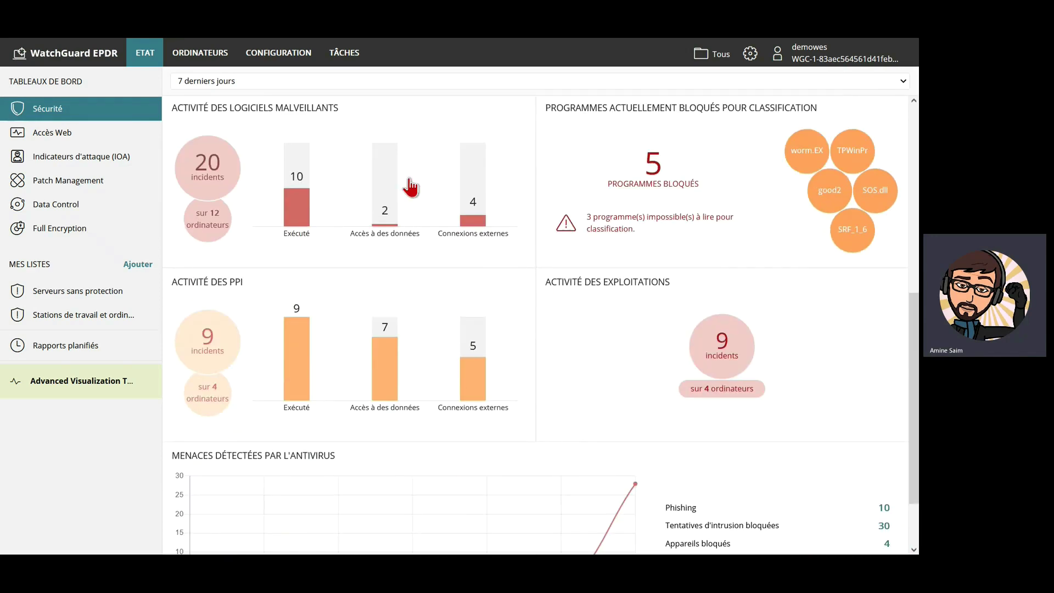
left_click(218, 171)
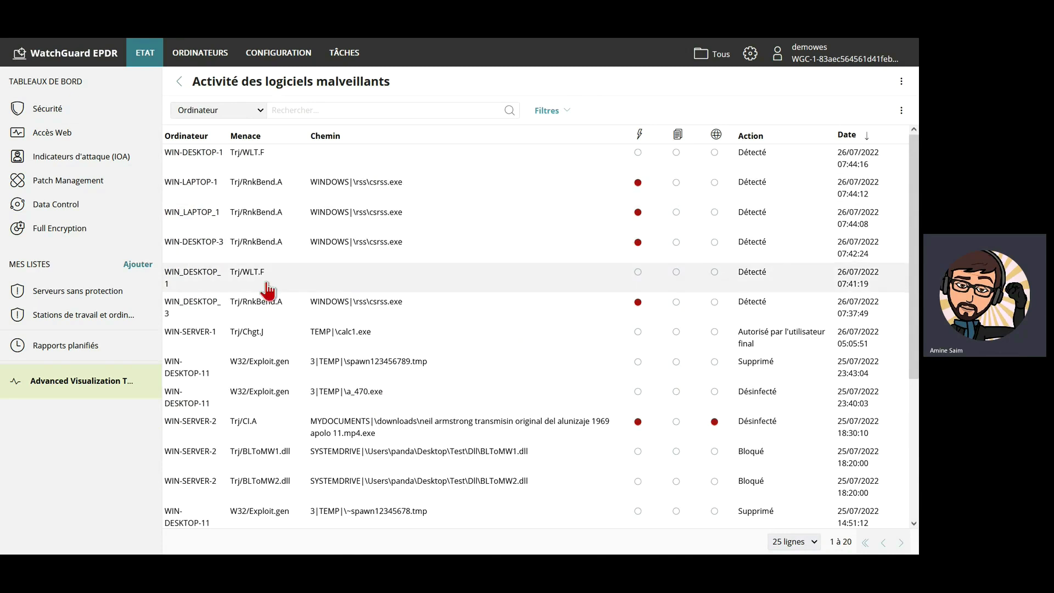
mouse_move(638, 248)
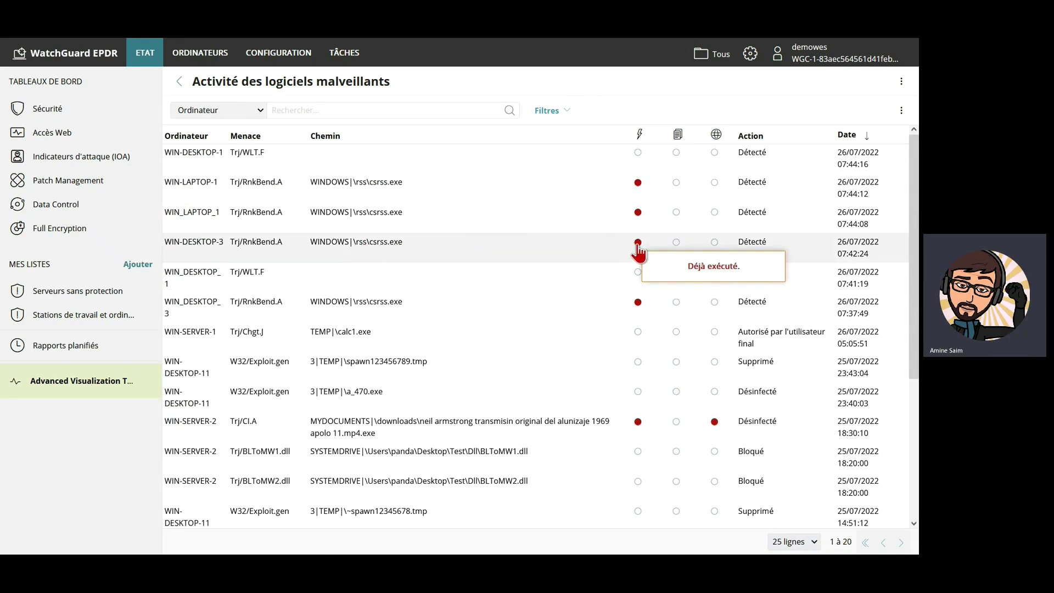
mouse_move(676, 254)
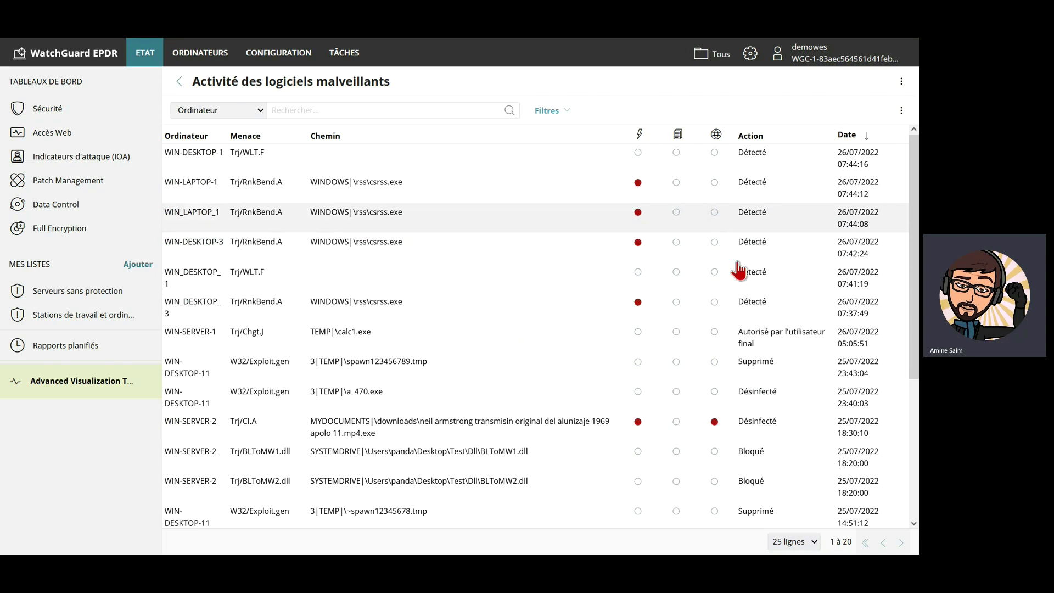
Open the Trj/CI.A detection on WIN-SERVER-2 and highlight its detection path in the affected computer details.
scroll(513, 313, "down", 3)
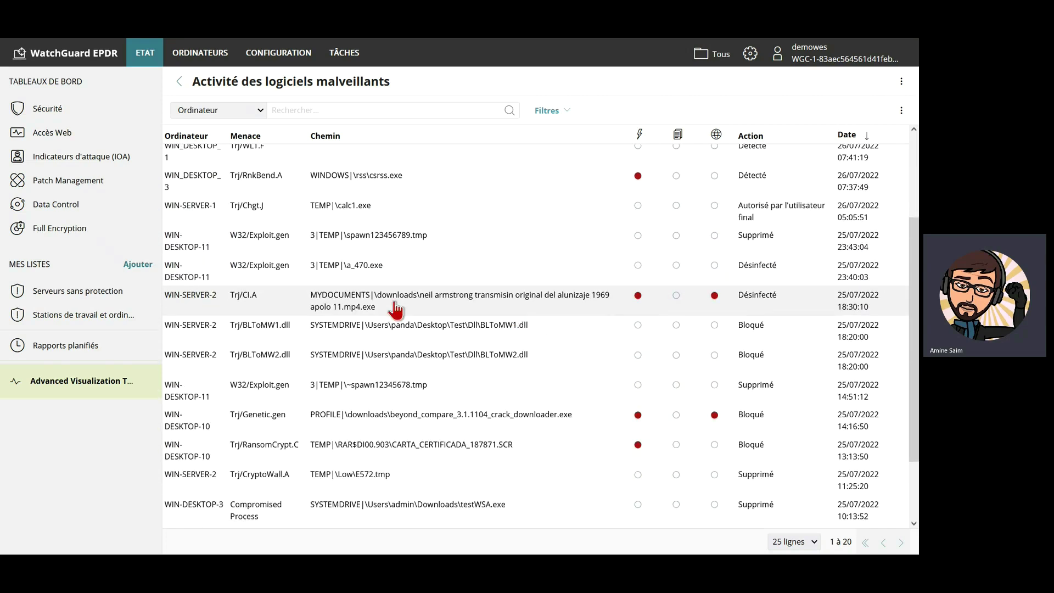
left_click(395, 309)
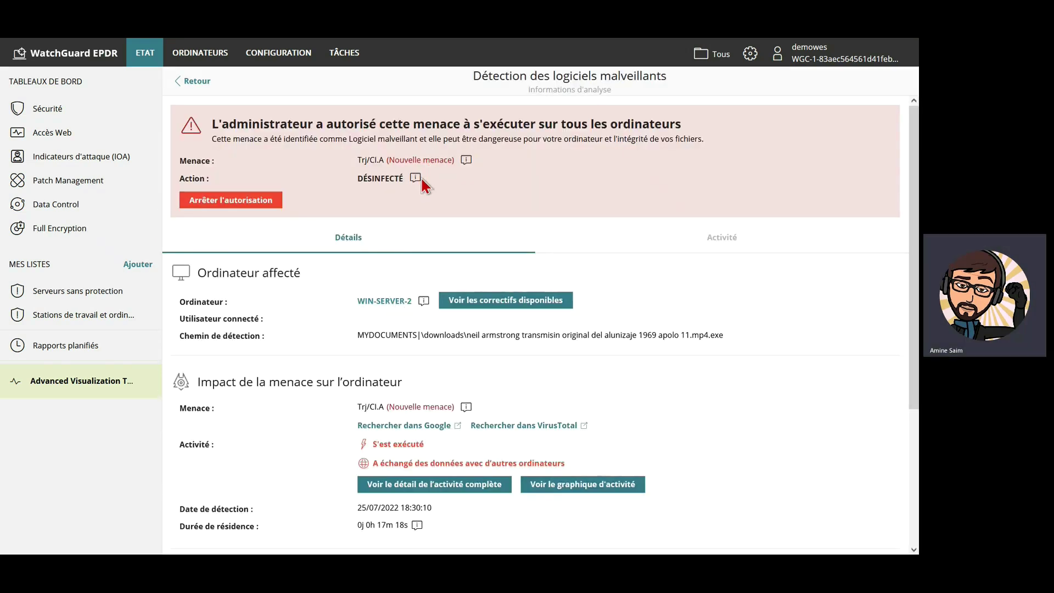
mouse_move(466, 161)
scroll(413, 252, "down", 2)
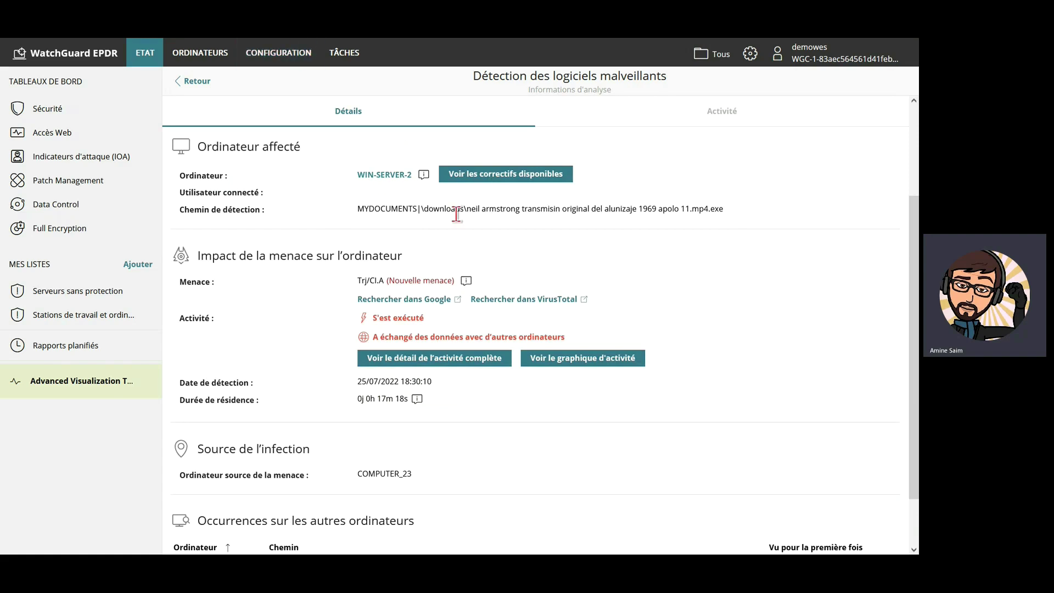
left_click_drag(357, 209, 696, 210)
scroll(536, 250, "down", 1)
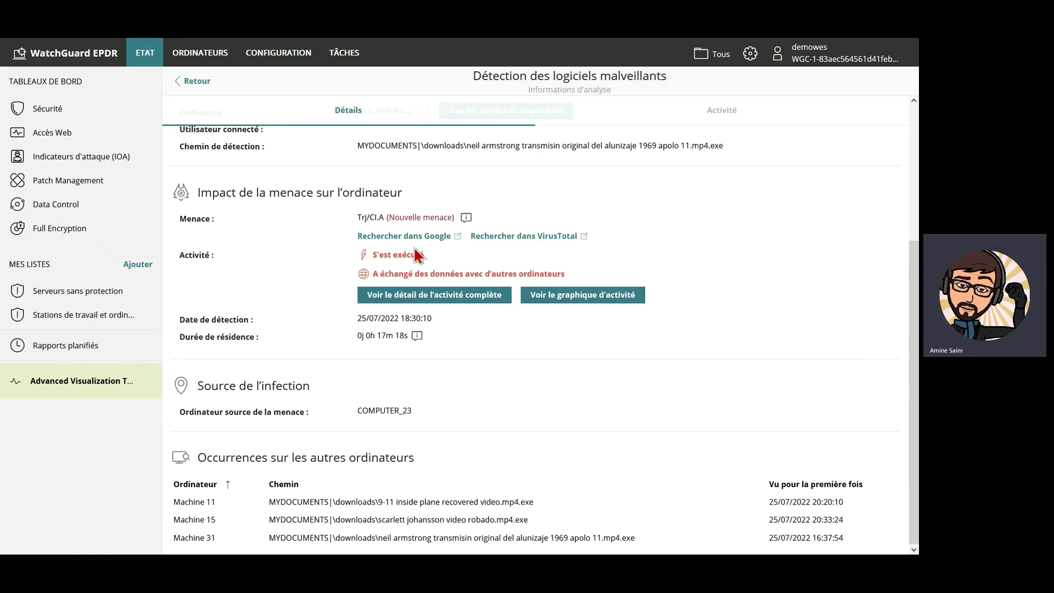
Examine the threat's impact on the computer by highlighting its name, its data exchange activity and its dwell time.
left_click_drag(356, 217, 380, 218)
left_click_drag(377, 257, 468, 274)
scroll(486, 333, "down", 1)
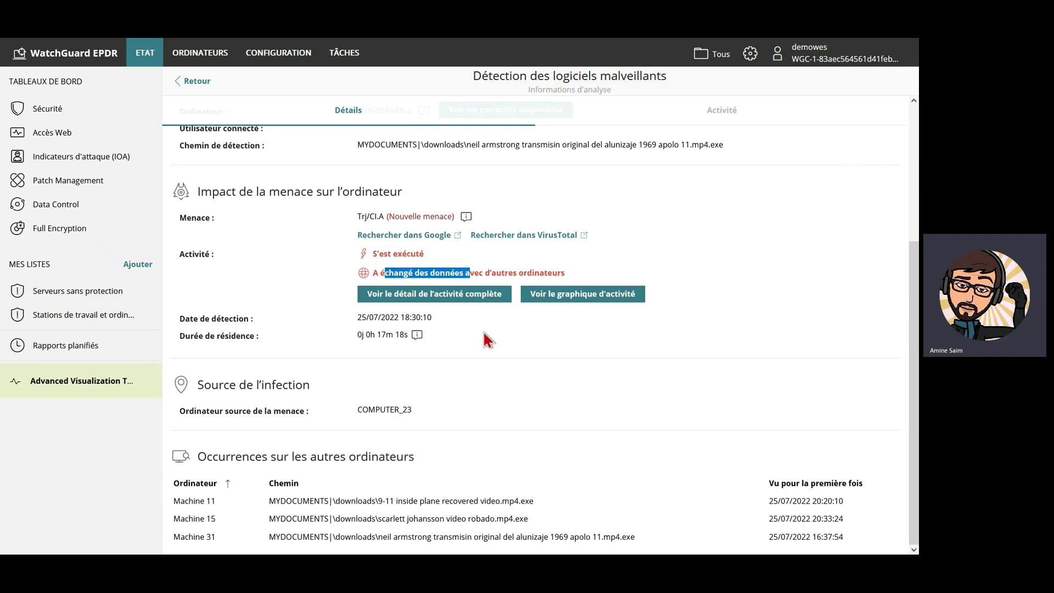
left_click_drag(357, 317, 404, 336)
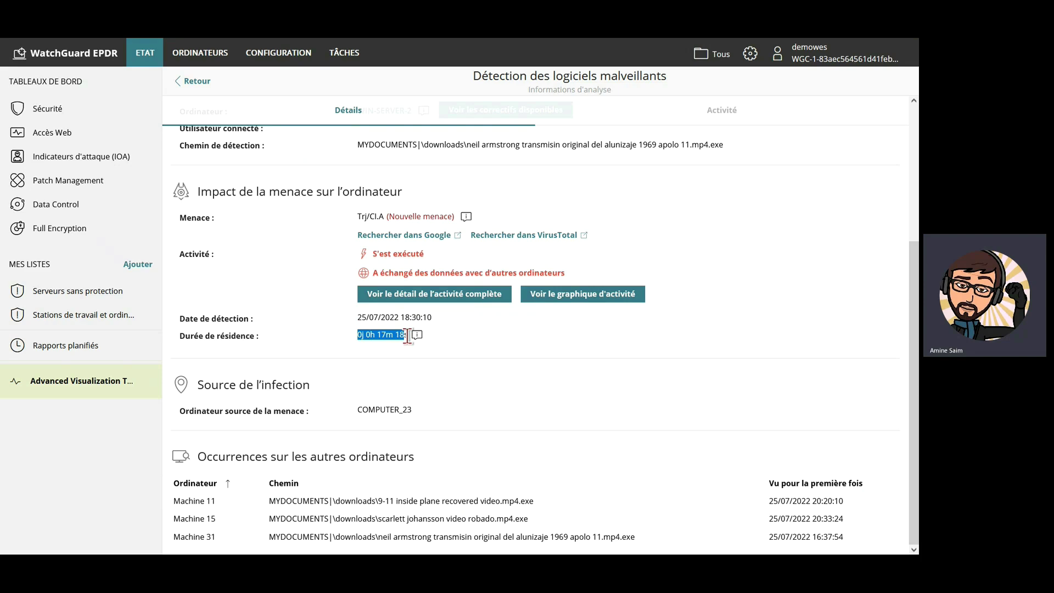
mouse_move(408, 336)
left_mouse_down()
mouse_move(416, 337)
mouse_move(400, 338)
left_mouse_up()
left_click(395, 336)
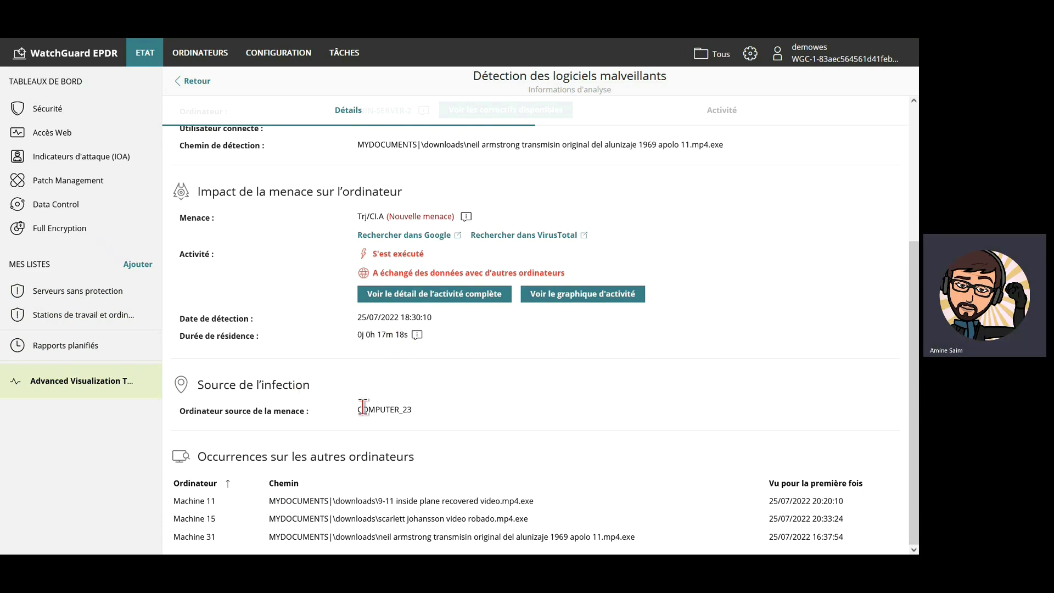
Highlight the infection's source computer and the file paths listed under occurrences on other computers.
left_click_drag(363, 406, 377, 409)
left_click(277, 486)
left_click_drag(336, 501, 540, 532)
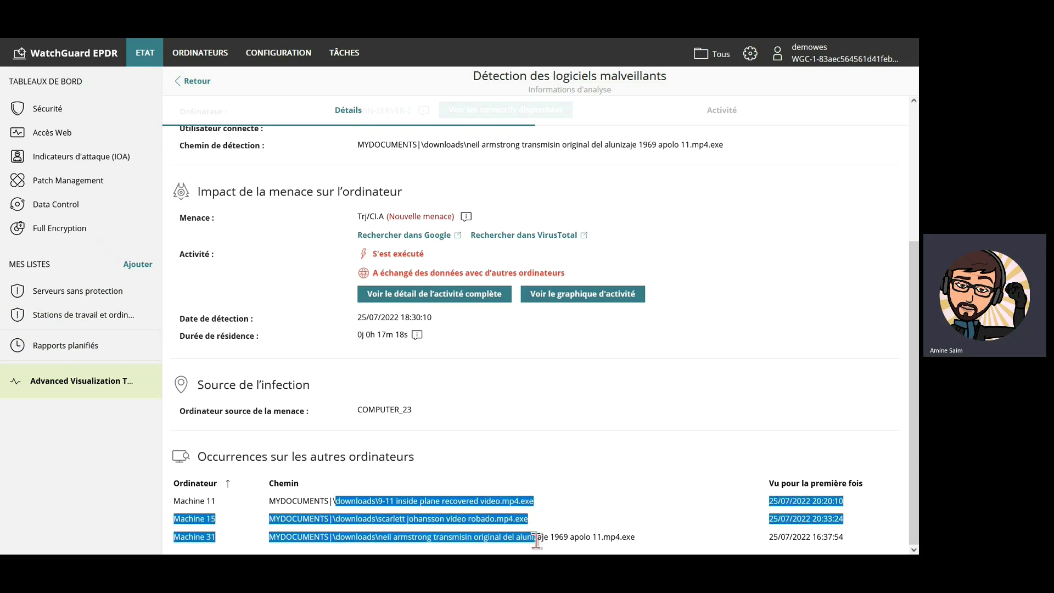
left_click(537, 541)
left_click_drag(614, 537, 505, 539)
scroll(614, 441, "up", 1)
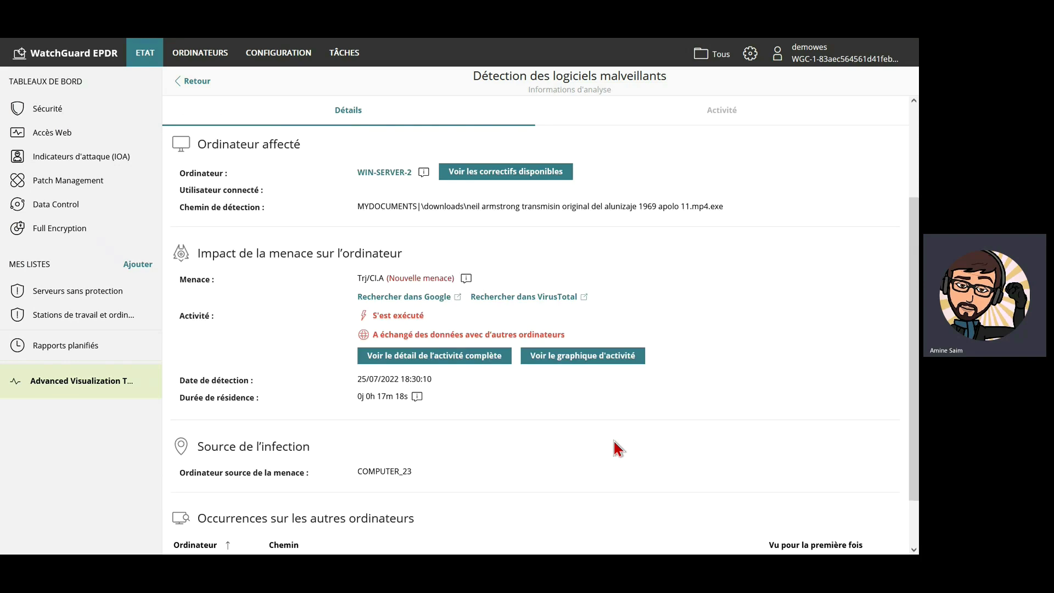
Open the full activity detail of the Trj/CI.A detection and review the malware's life cycle on the computer.
left_click(495, 364)
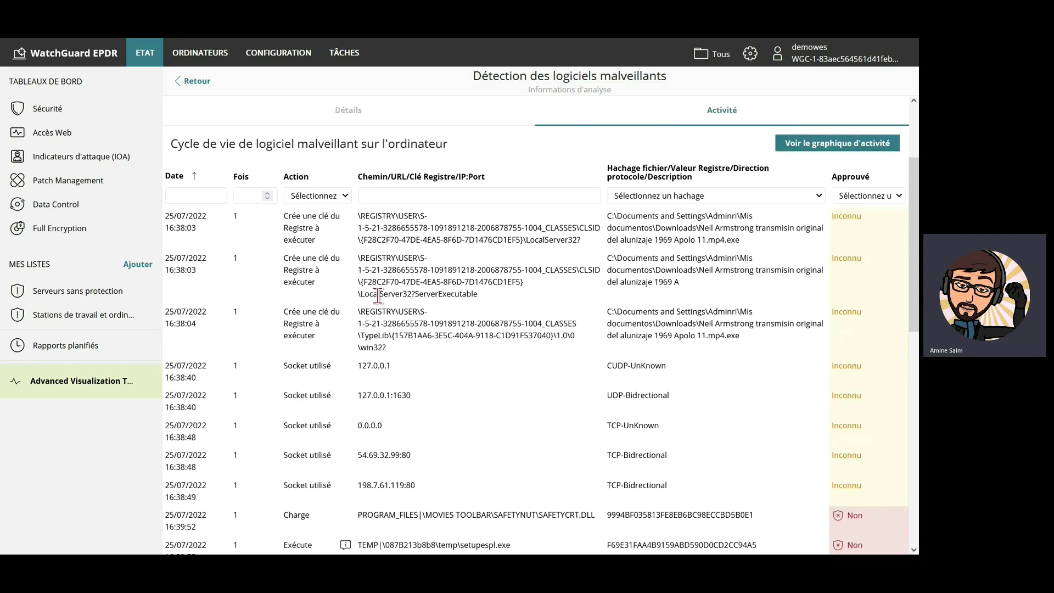
scroll(461, 454, "down", 2)
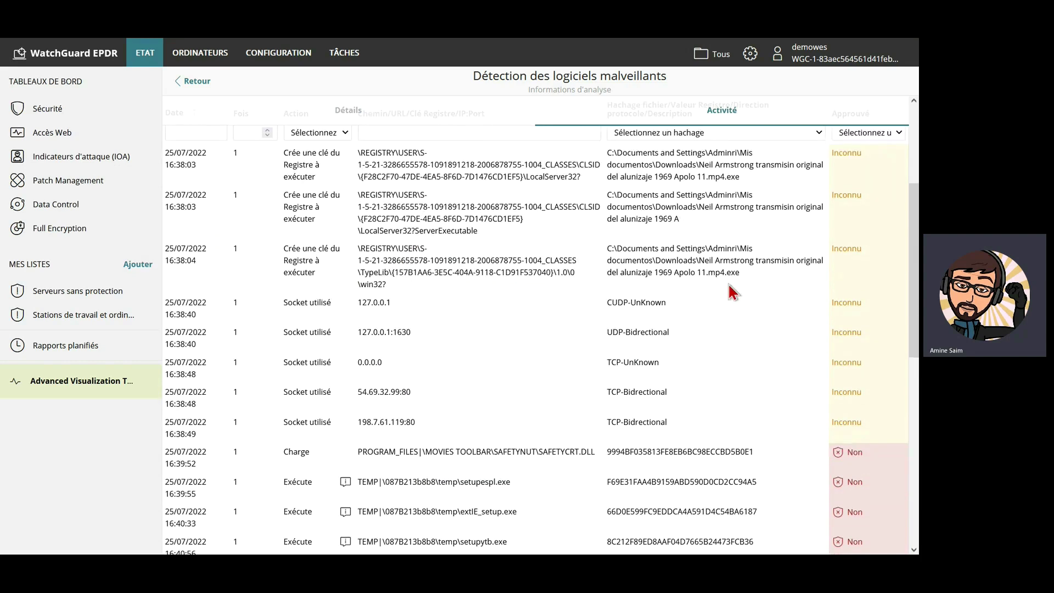
scroll(659, 330, "up", 5)
Open the malware's activity graph, hide the filter bar, and play the timeline from the first node.
left_click(816, 269)
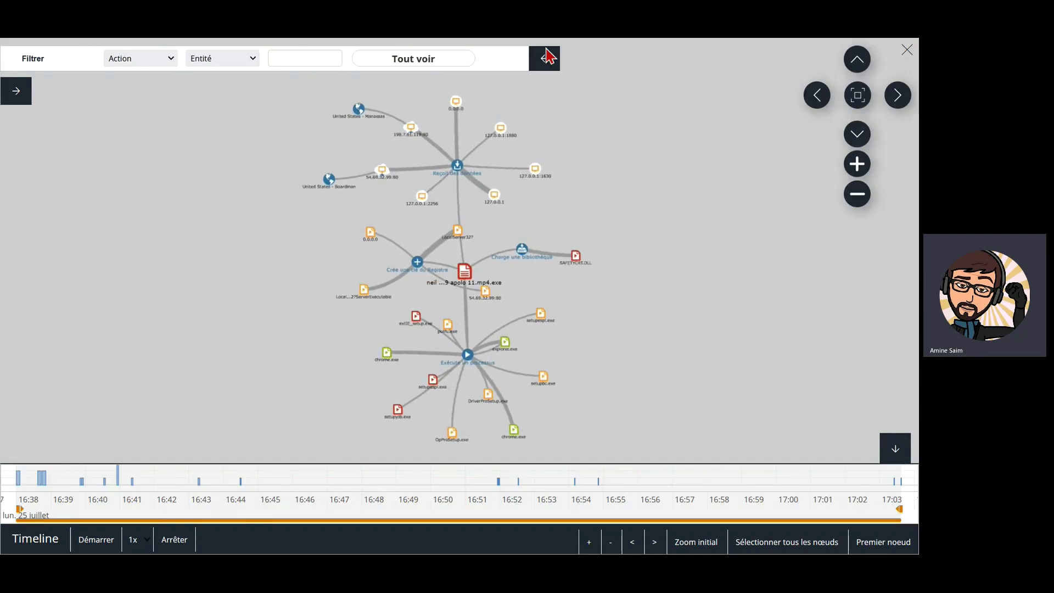
left_click(548, 57)
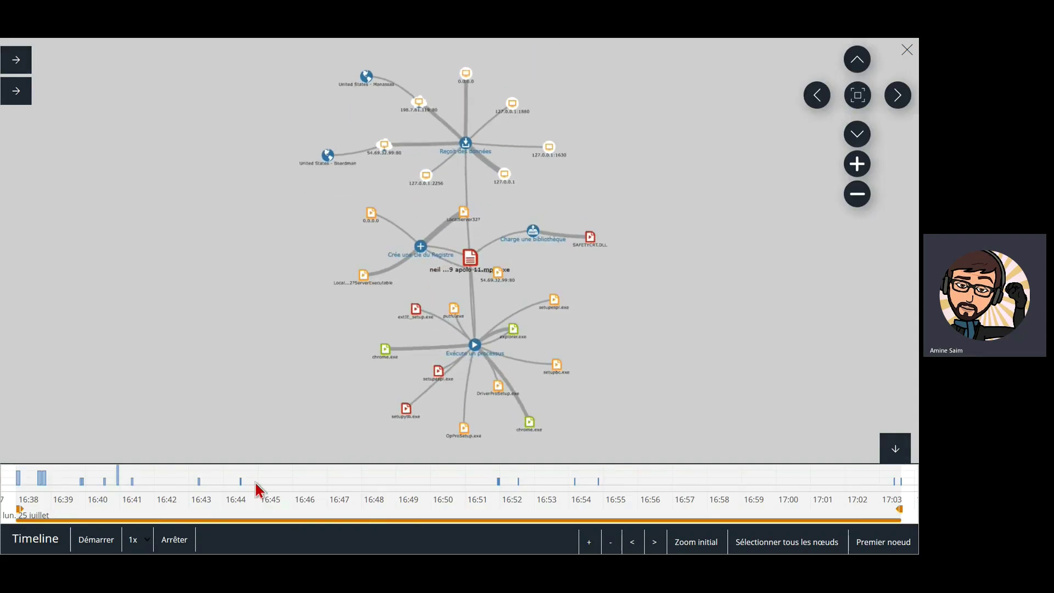
left_click(93, 538)
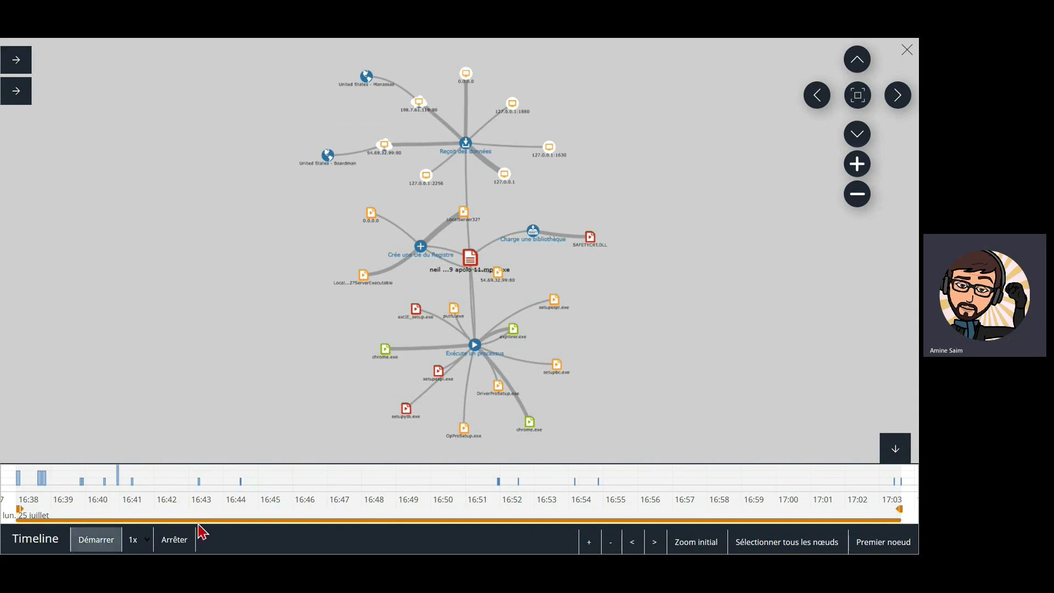
left_click(883, 542)
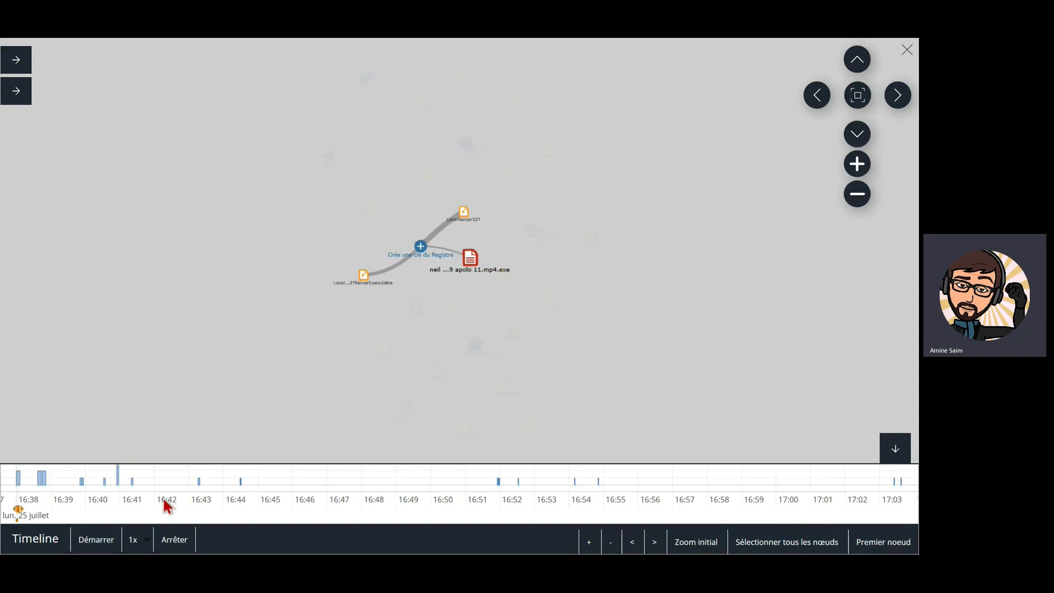
left_click(92, 540)
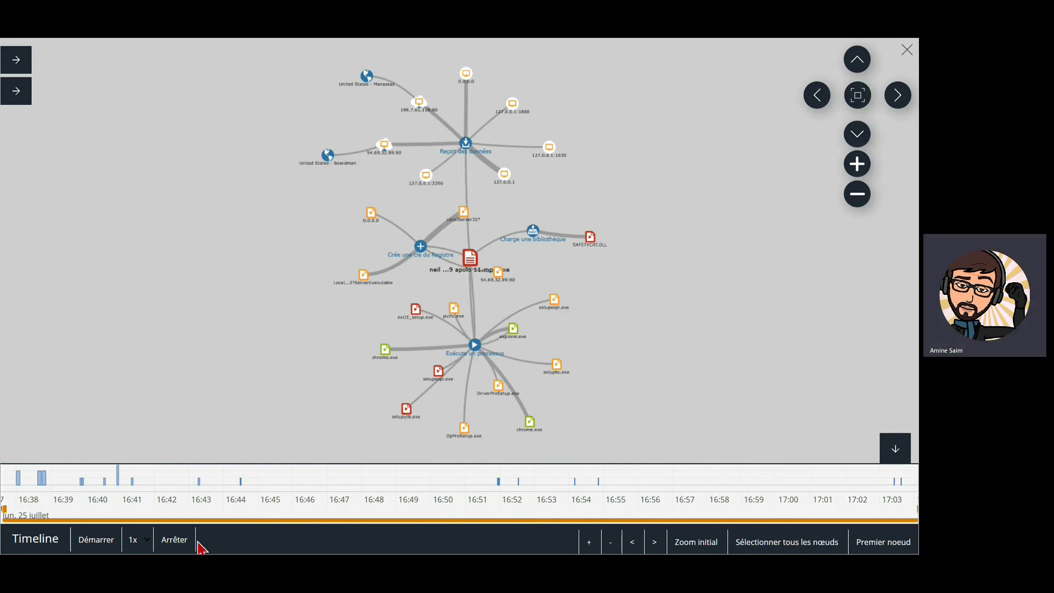
Replay the timeline from the first node while examining the data reception and process execution branches up close.
left_click(883, 542)
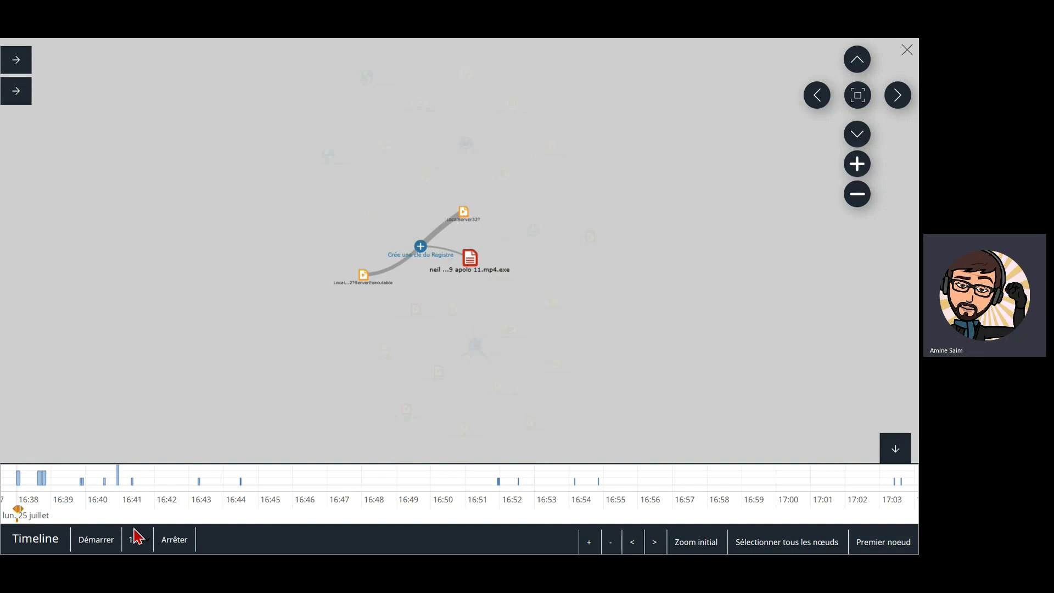
left_click(97, 541)
scroll(467, 134, "up", 3)
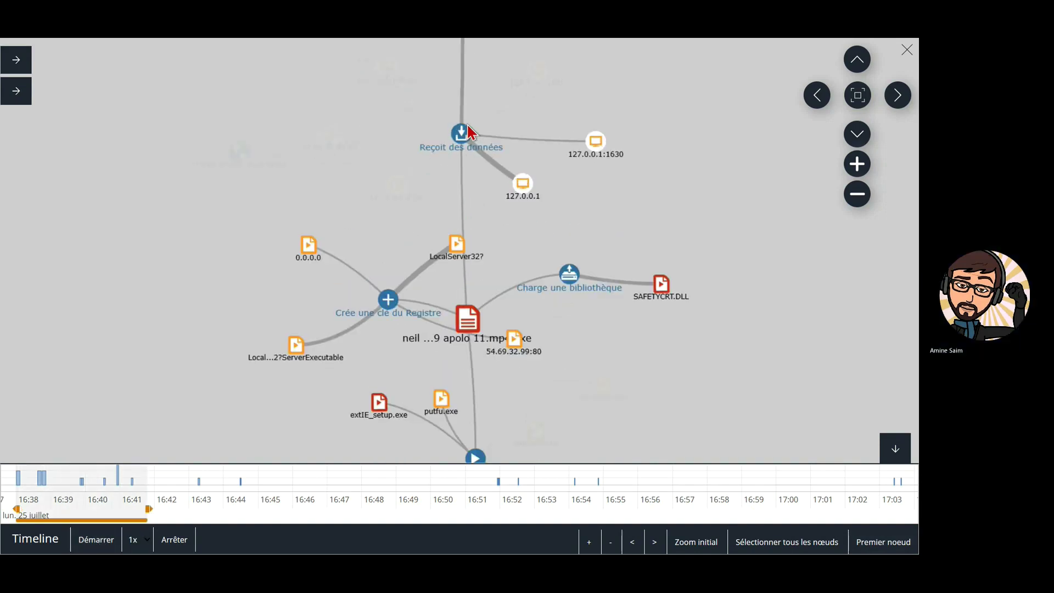
scroll(502, 162, "down", 2)
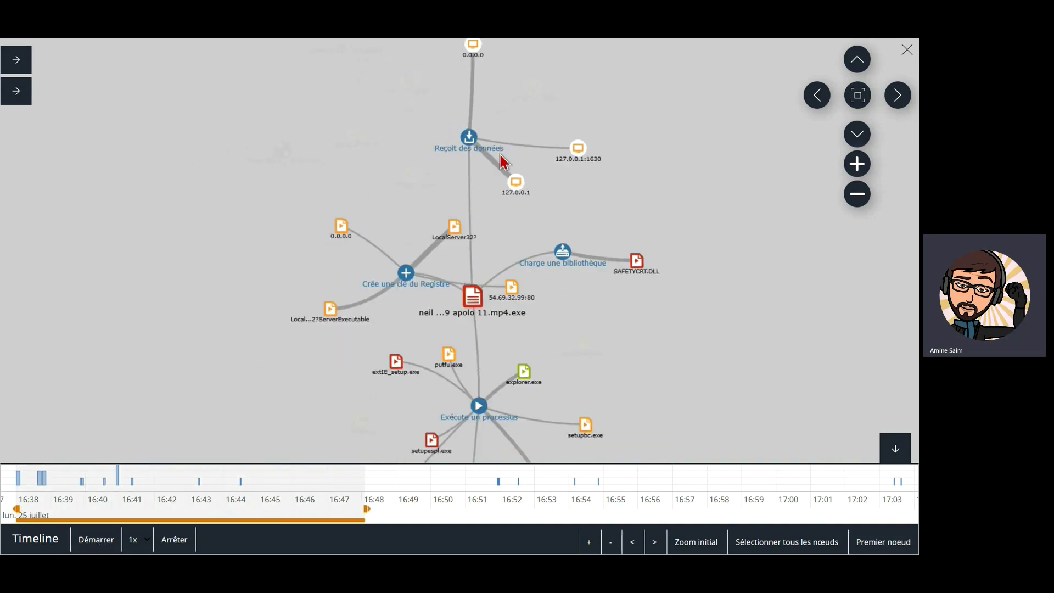
scroll(494, 258, "up", 3)
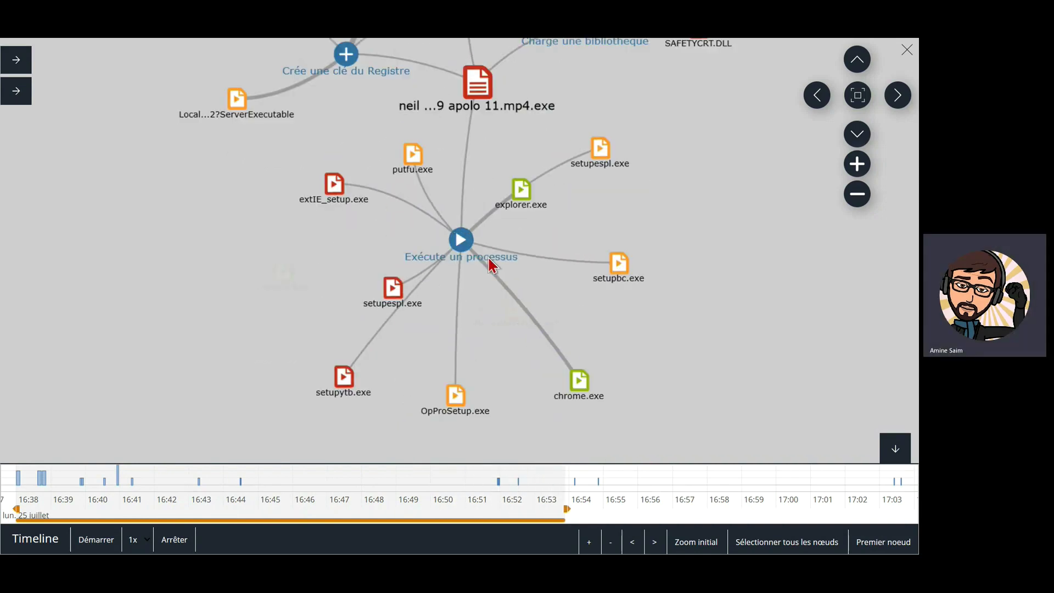
Inspect the node information of setupespl.exe, DriverProSetup.exe and explorer.exe in the process execution branch, and clear the selection.
left_click(413, 280)
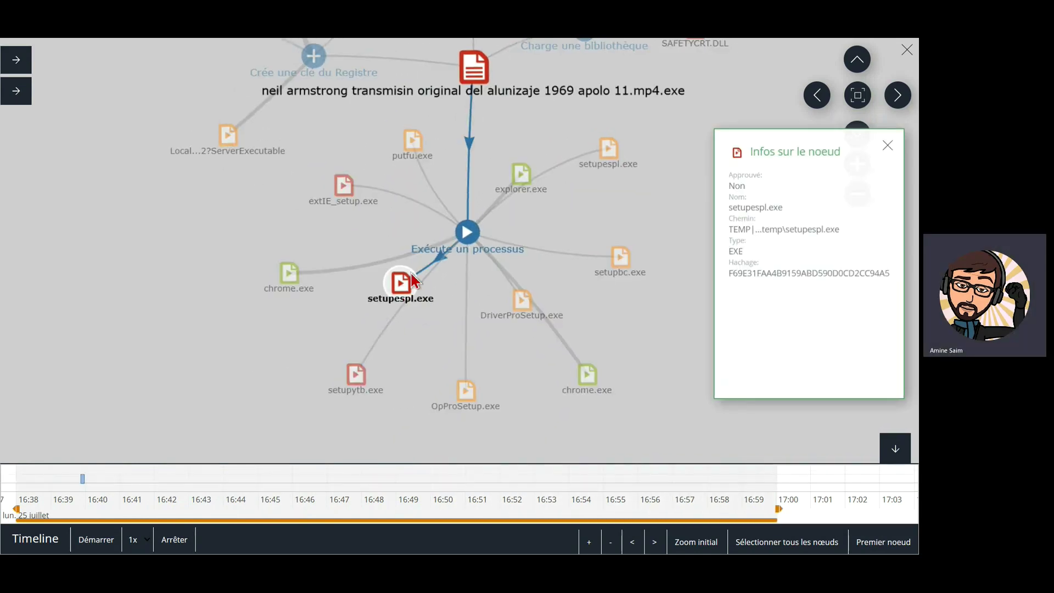
left_click(527, 292)
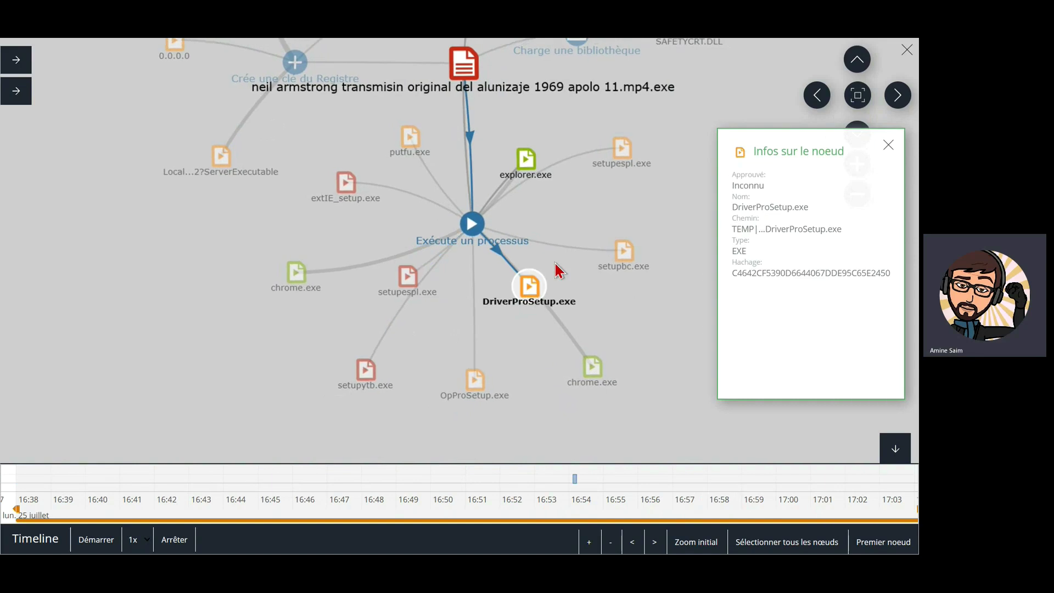
left_click(526, 161)
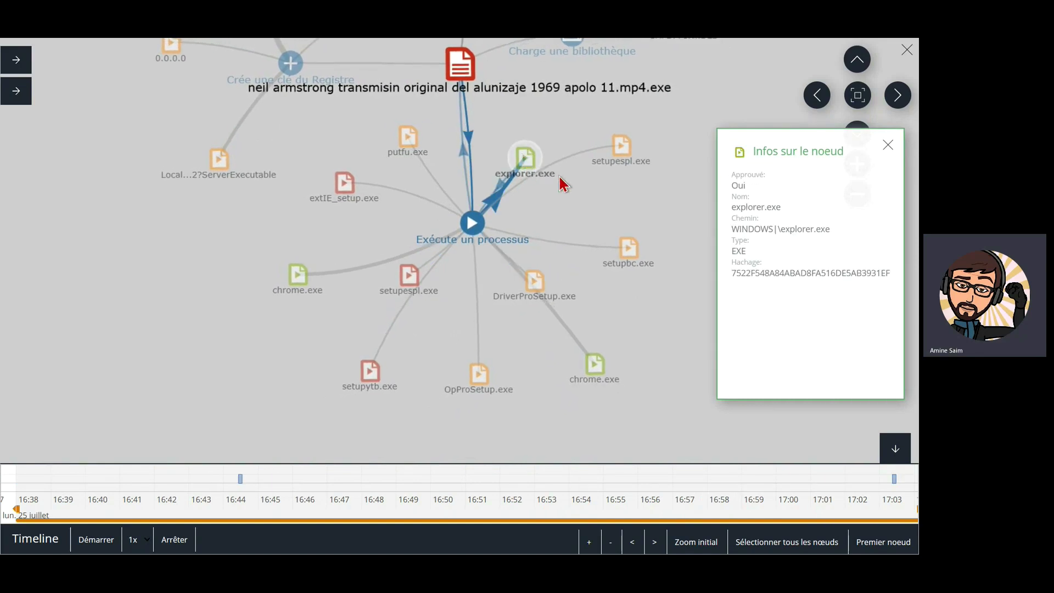
left_click(557, 207)
scroll(531, 149, "up", 3)
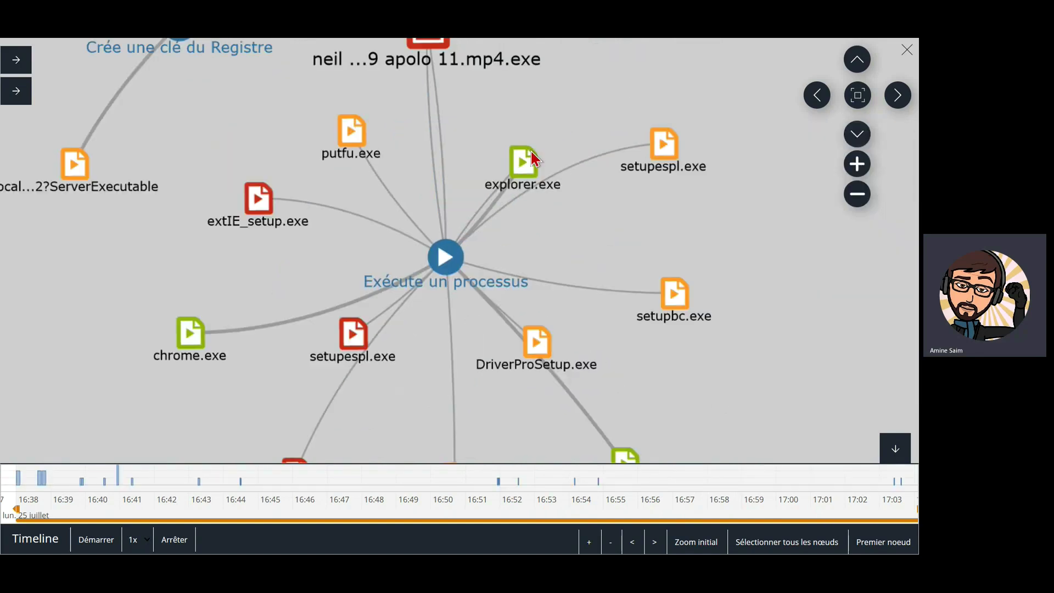
Inspect the library loading node and the 127.0.0.1:1630 connection, and bring the whole data reception branch into view.
left_click(584, 290)
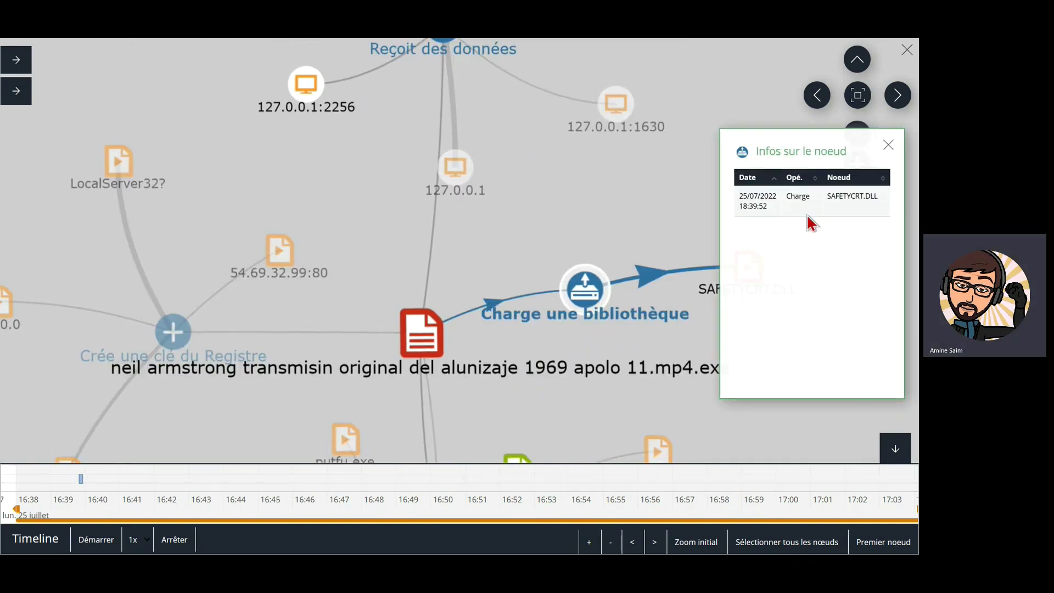
left_click(616, 104)
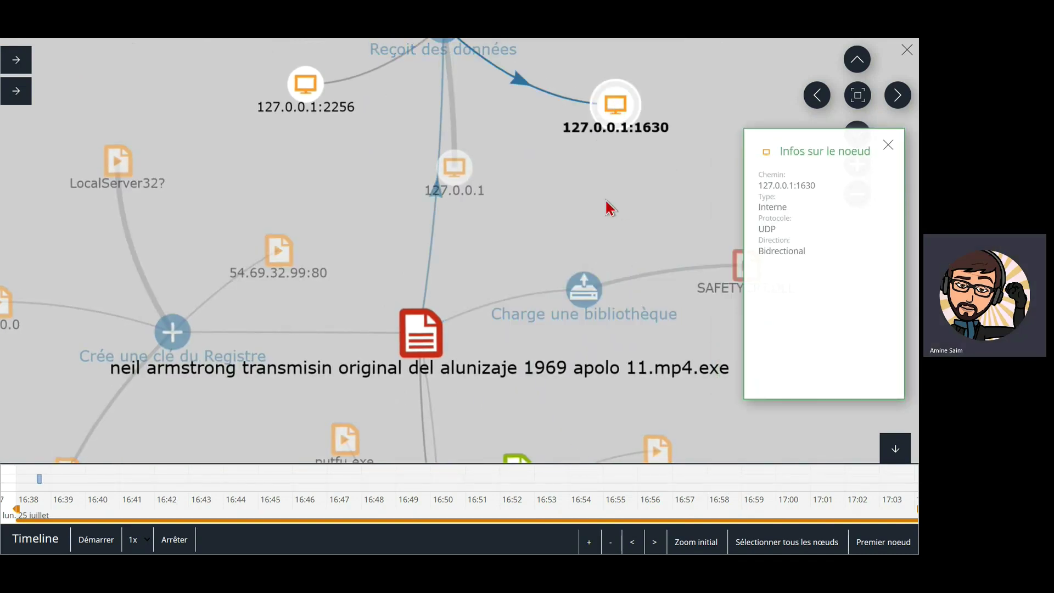
scroll(606, 199, "up", 2)
scroll(604, 208, "down", 3)
left_click_drag(630, 158, 568, 372)
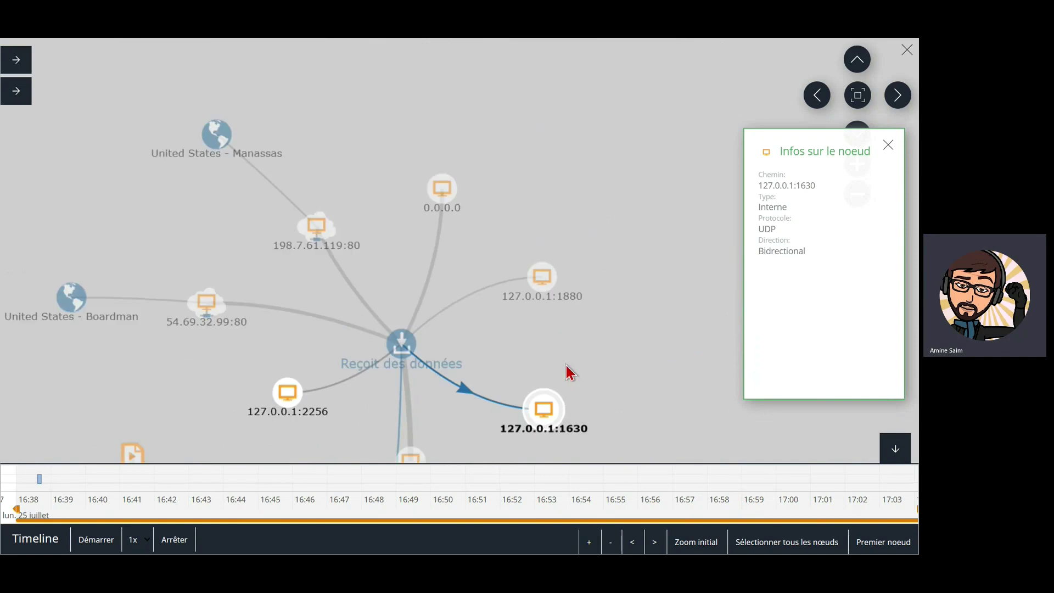
Inspect the external connection 198.7.61.119:80 and its Manassas location node, and close the activity graph.
left_click(317, 225)
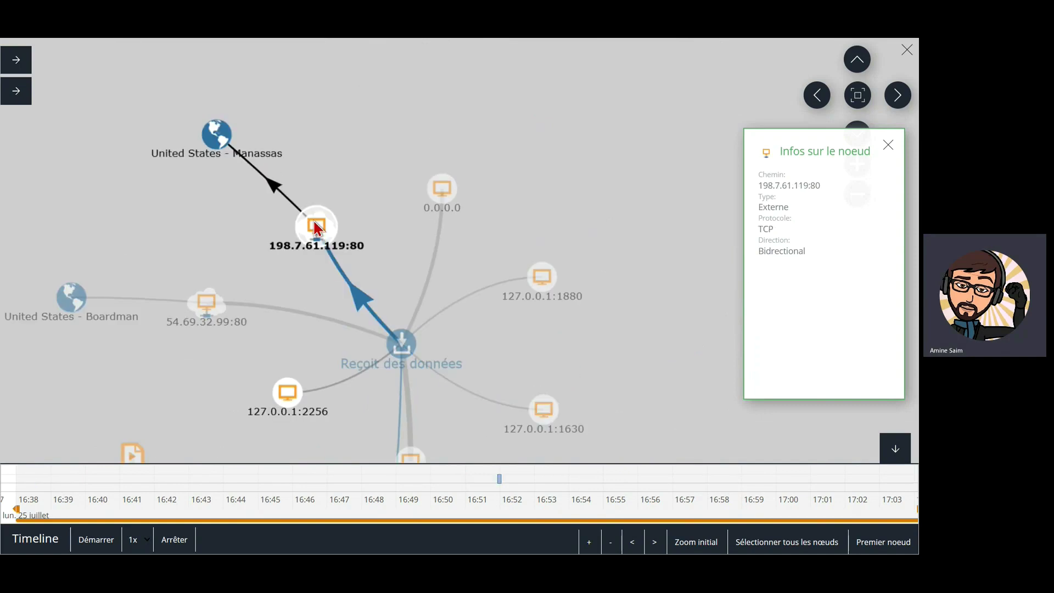
left_click(216, 141)
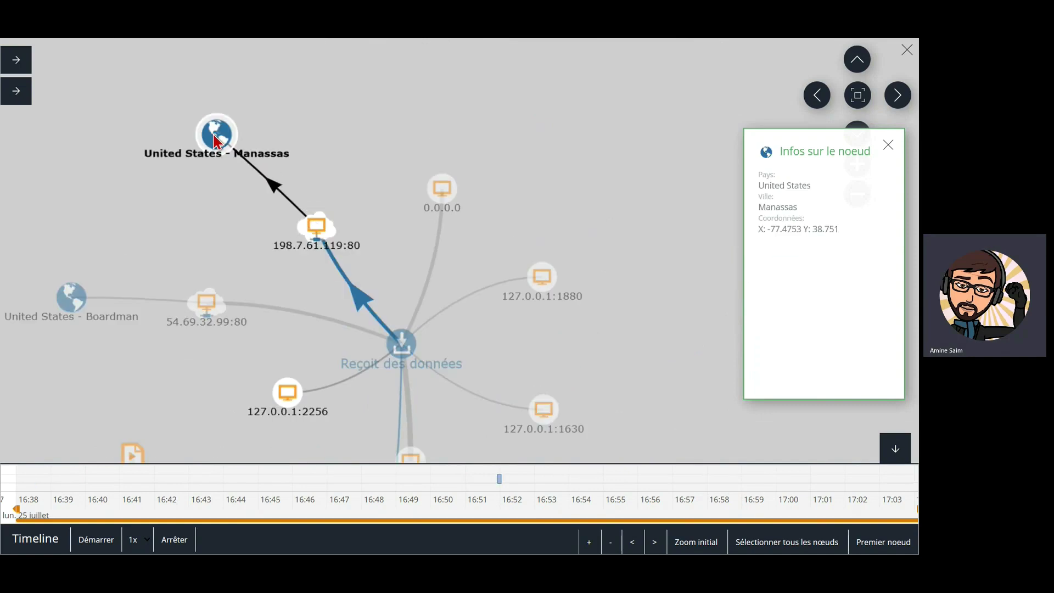
left_click(905, 53)
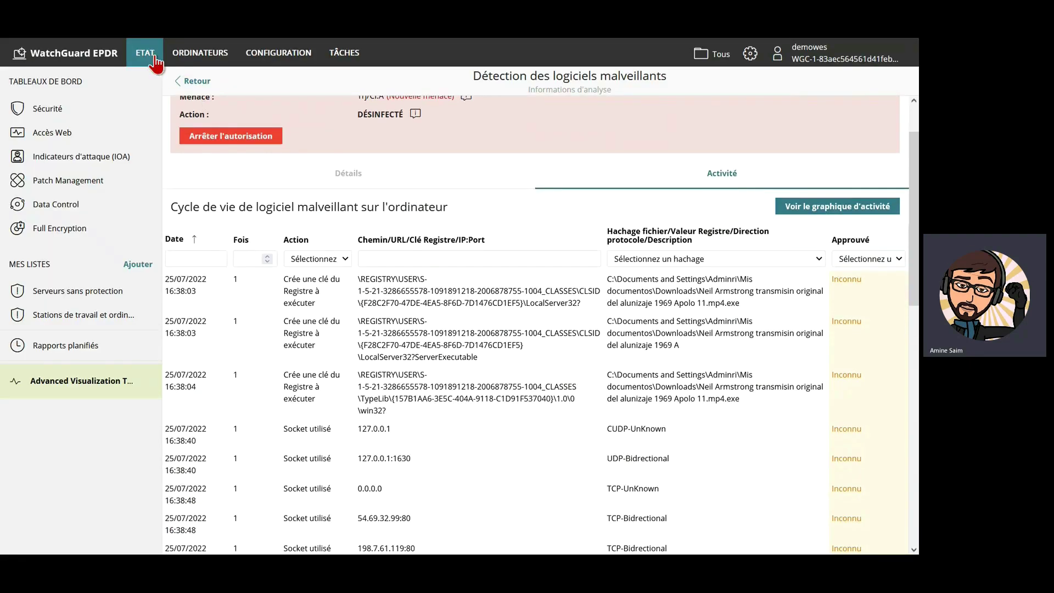
Return to the security dashboard, open the PUP (PPI) activity list, and open the PUP/SoftwareUpdater detection on WIN-LAPTOP-1.
left_click(154, 58)
scroll(461, 390, "down", 5)
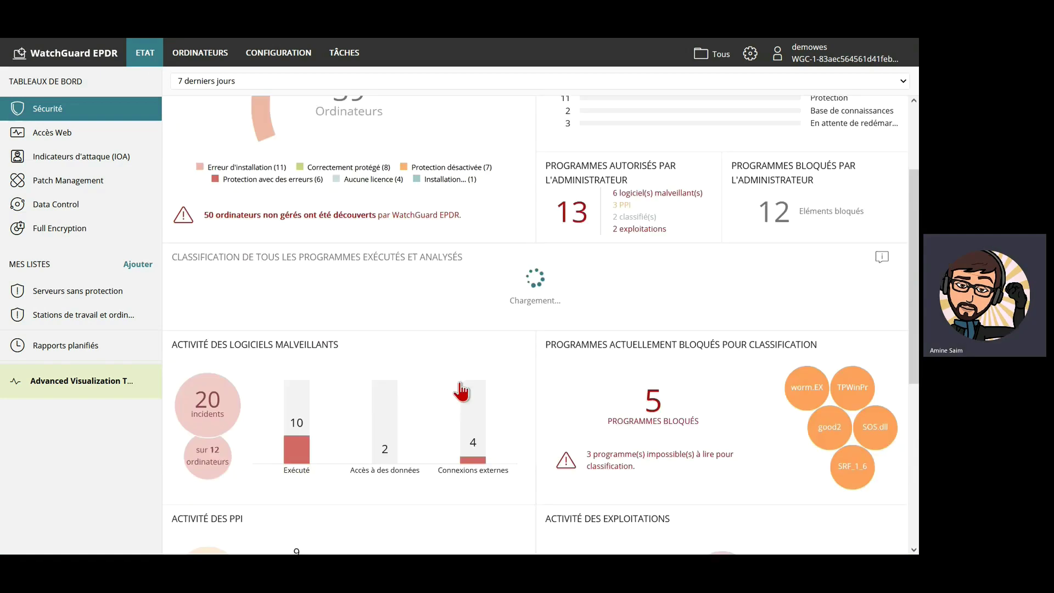
left_click(226, 350)
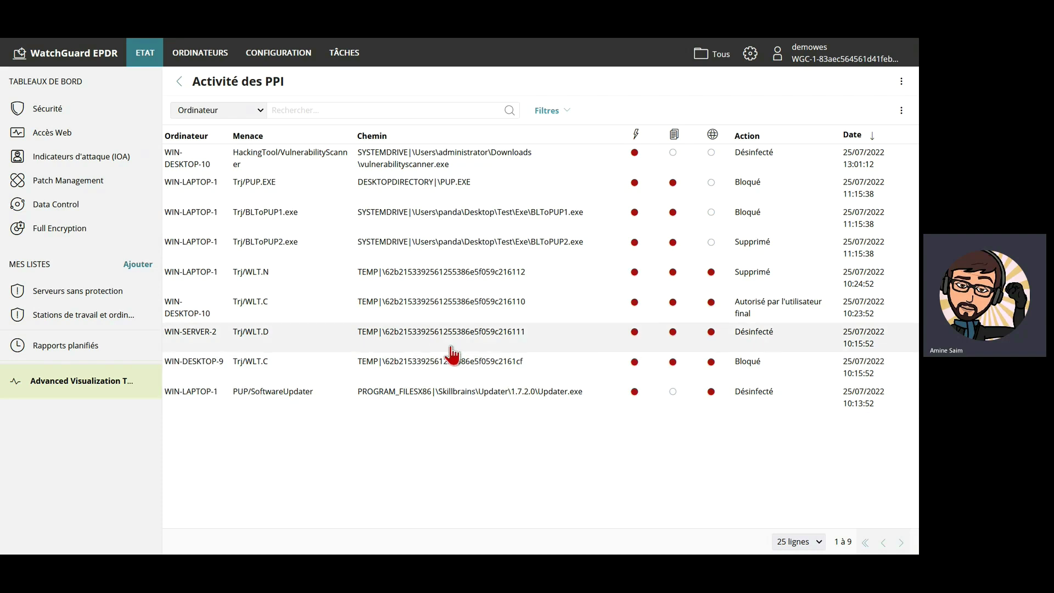
left_click(477, 400)
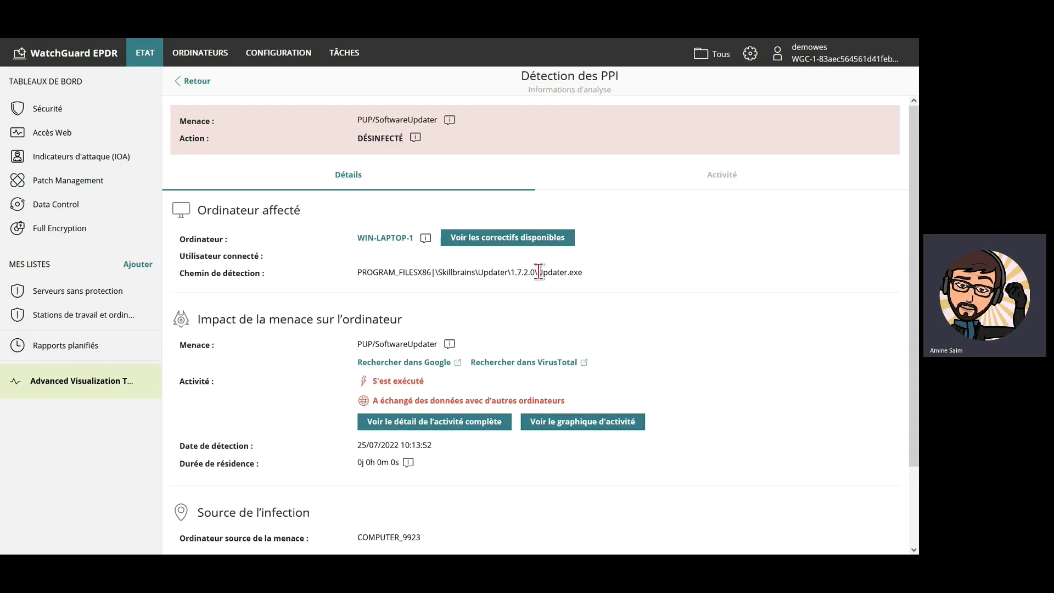
Open the activity graph of Updater.exe, inspect a United States location node, deselect it, and hide the filter bar.
left_click(598, 426)
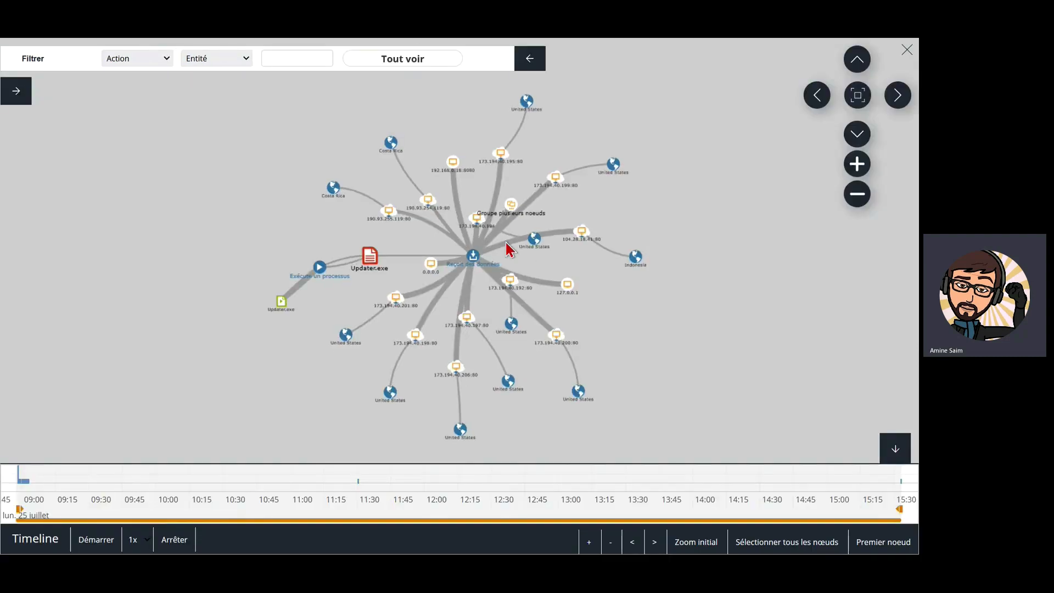
left_click(534, 248)
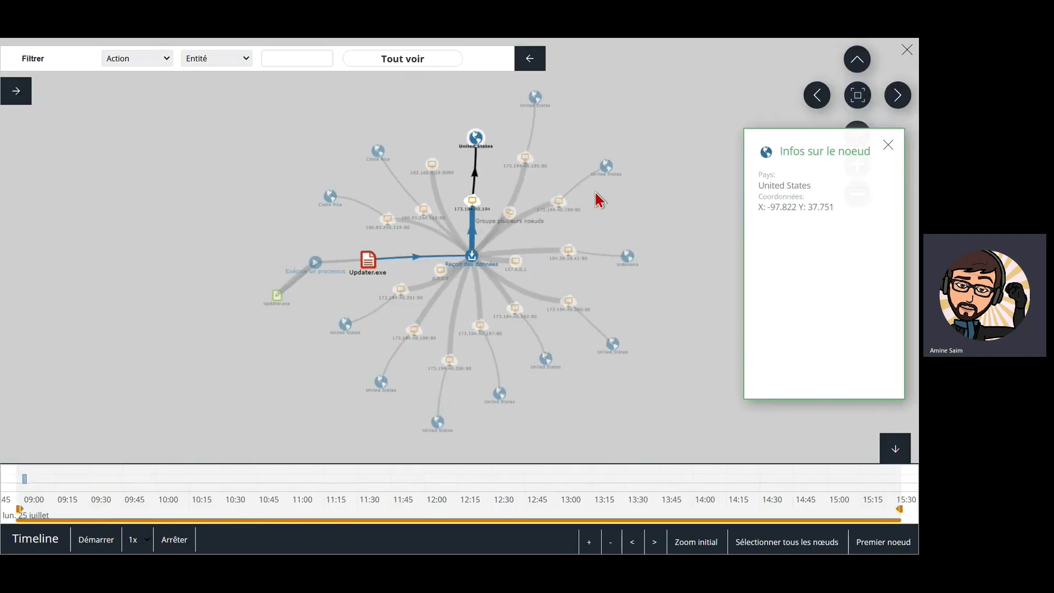
left_click(605, 228)
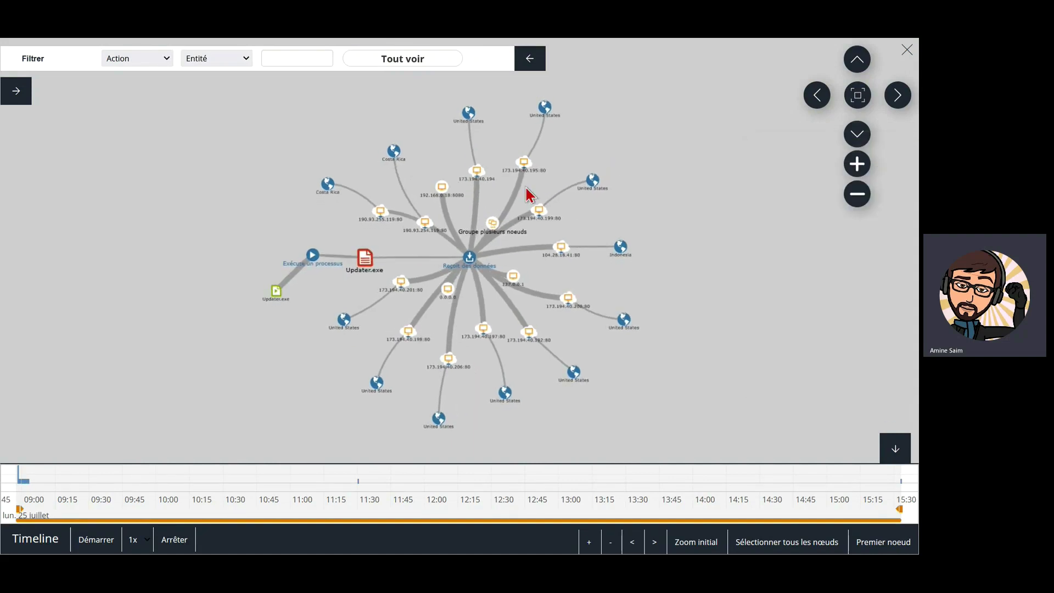
left_click(530, 61)
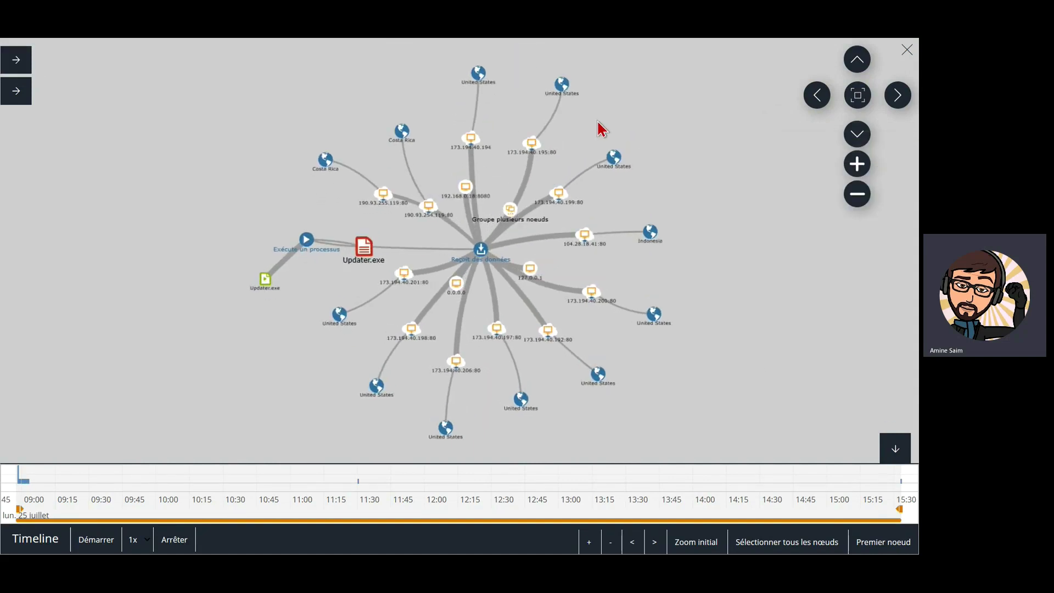
Examine the external addresses and countries contacted by Updater.exe, and fit the whole graph back in view.
scroll(602, 130, "up", 3)
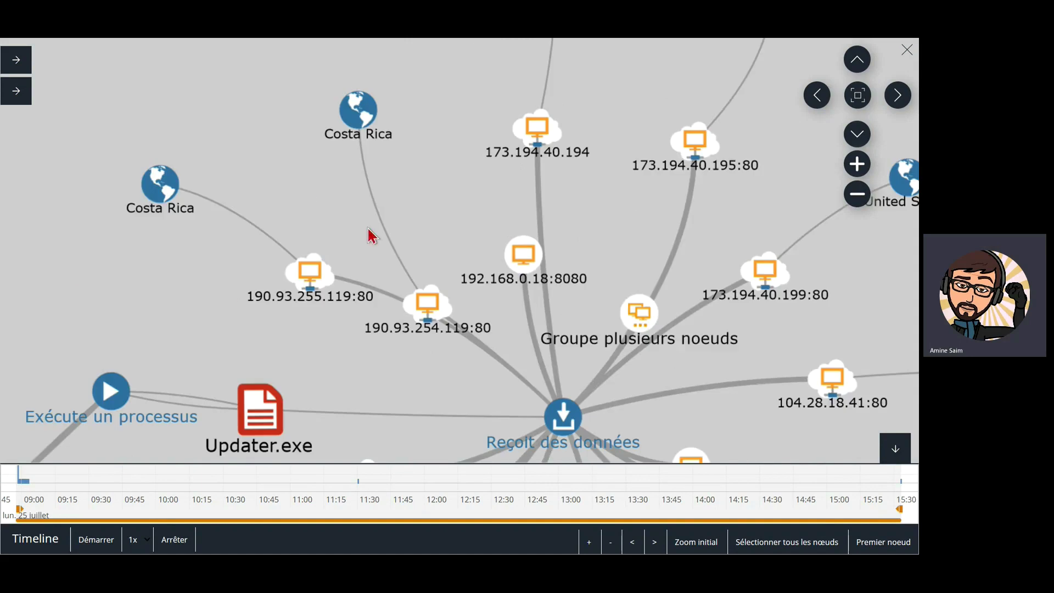
scroll(214, 229, "down", 5)
scroll(285, 364, "down", 5)
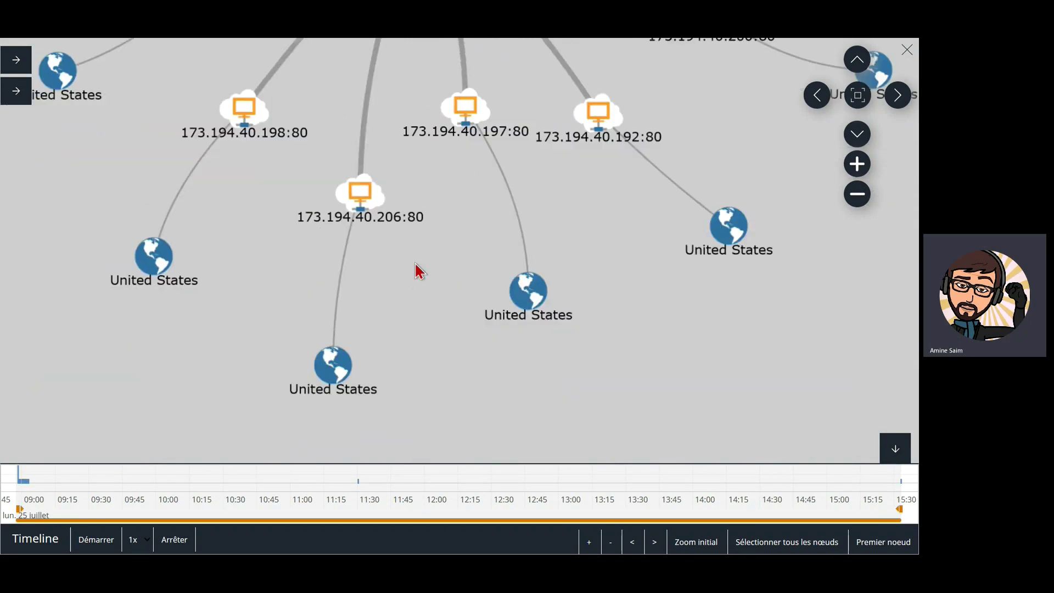
scroll(365, 353, "up", 5)
left_click(859, 95)
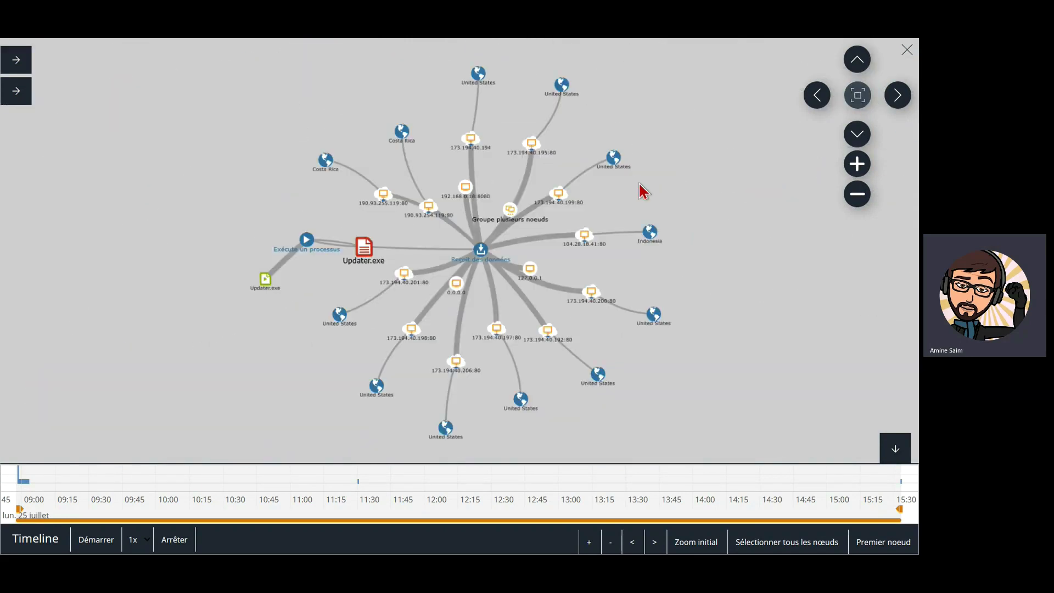
Inspect the 104.28.18.41:80 connection node linked to Indonesia, deselect it, and fit the whole graph in view.
scroll(585, 236, "up", 3)
left_click(585, 222)
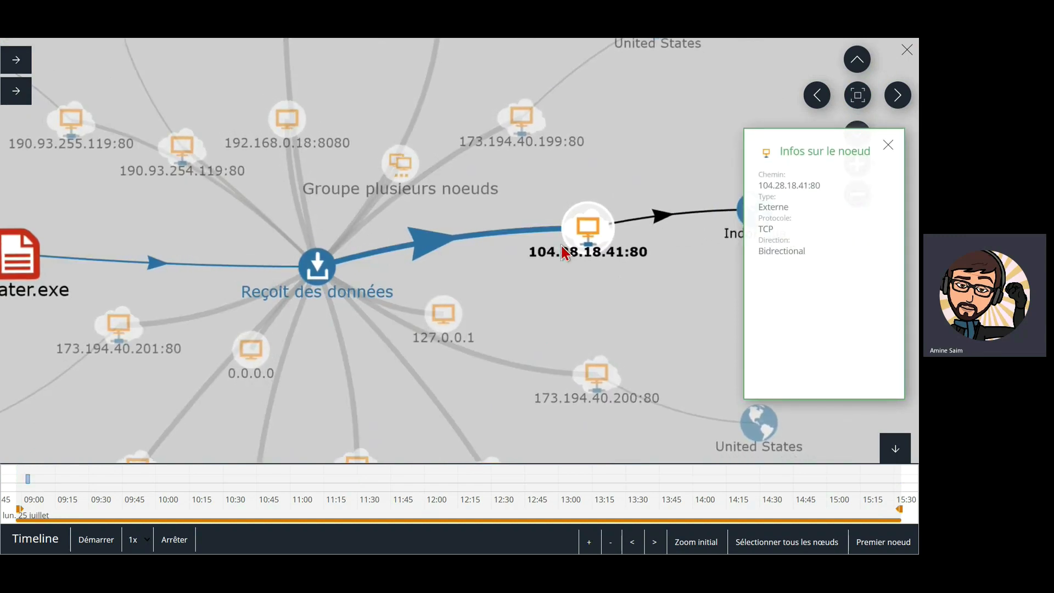
left_click(654, 311)
left_click(858, 95)
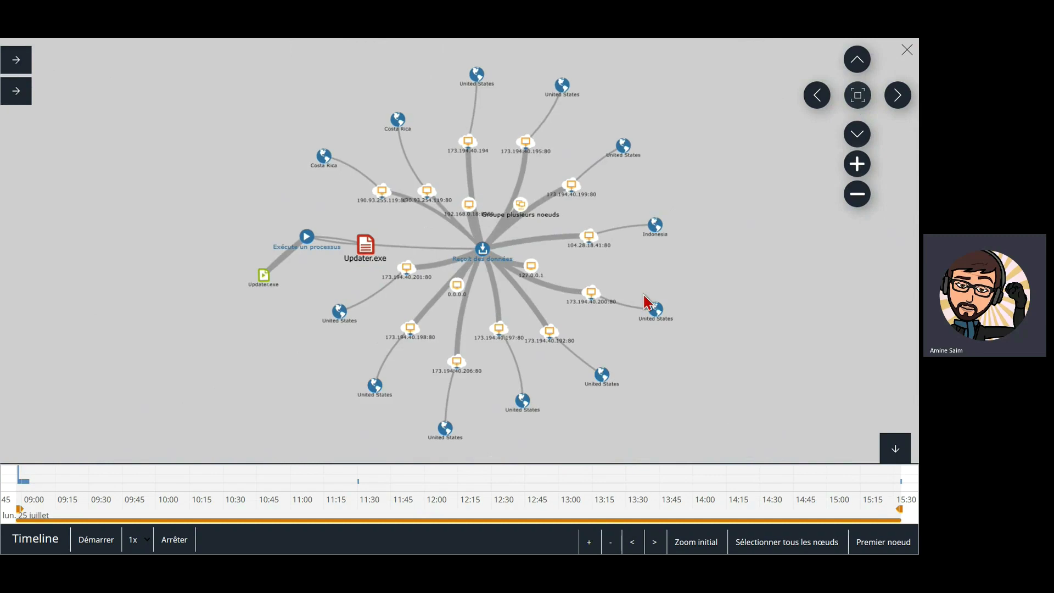
Examine the Indonesia and United States connections of Updater.exe up close, fit the whole graph in view, and close the graph.
scroll(651, 238, "up", 3)
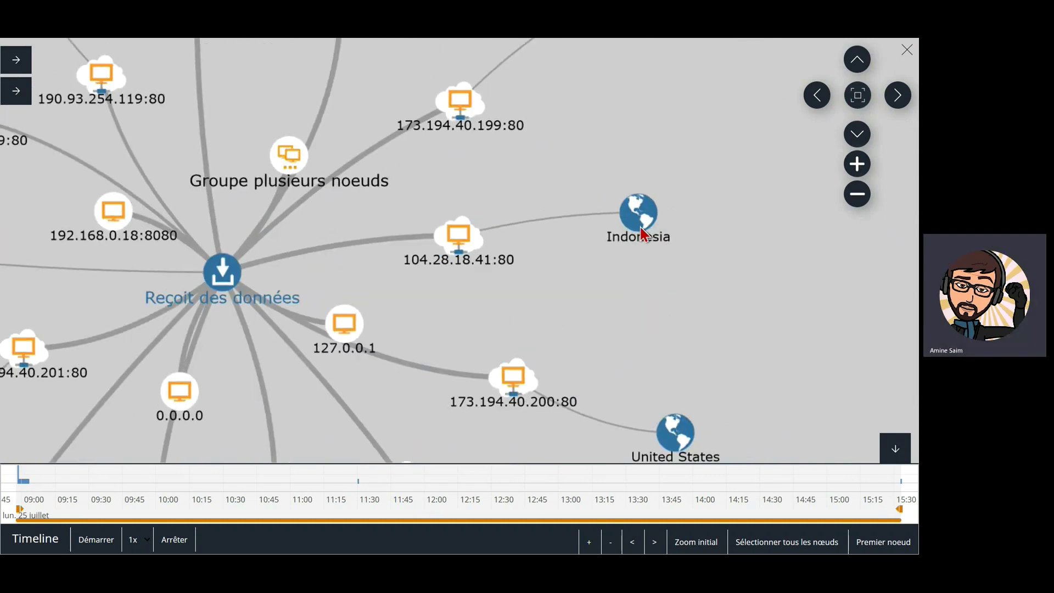
left_click_drag(644, 235, 656, 47)
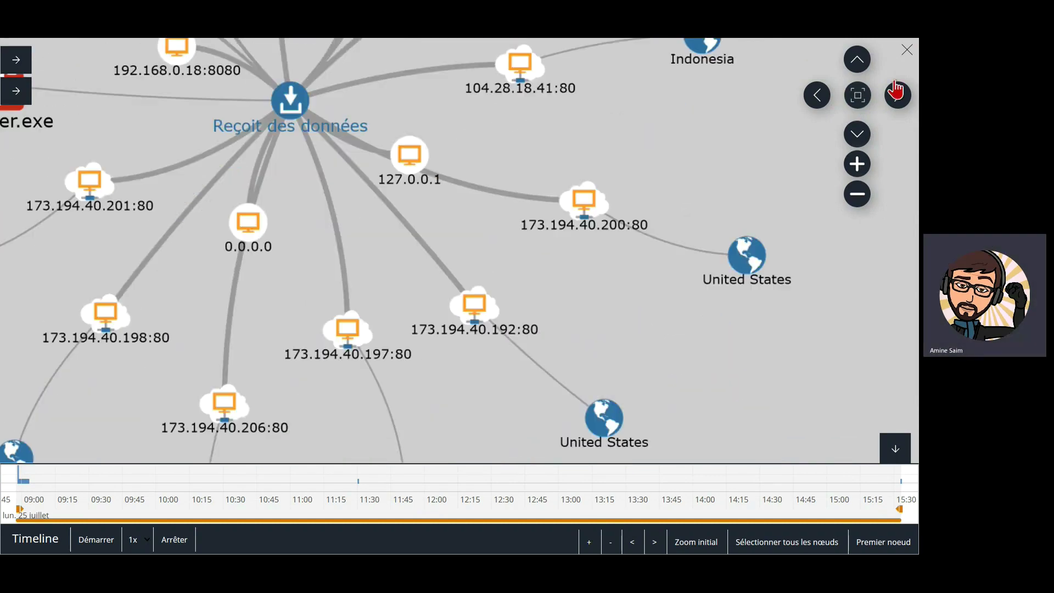
left_click(858, 95)
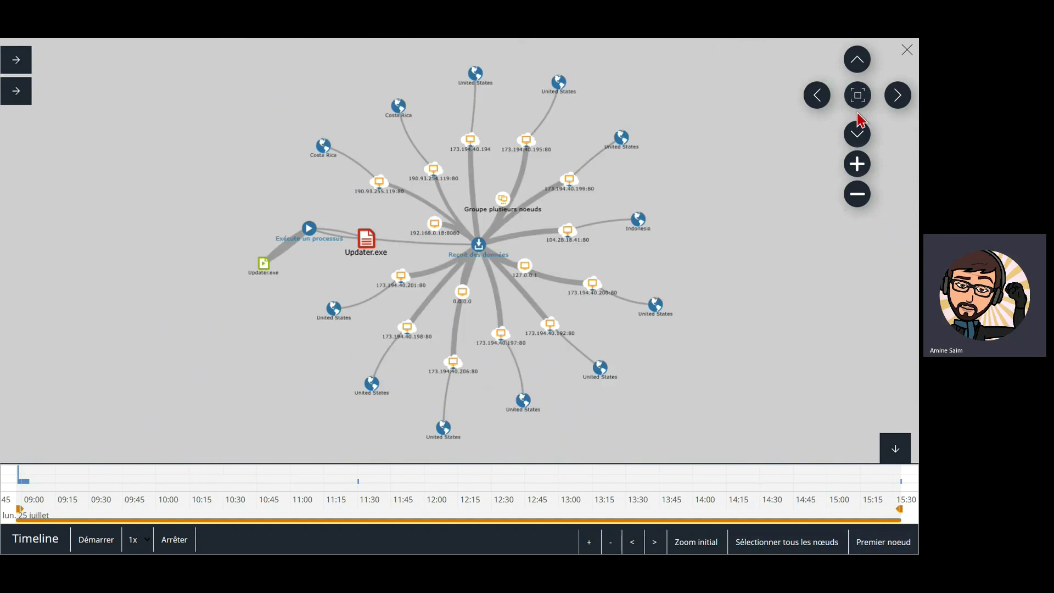
left_click(906, 51)
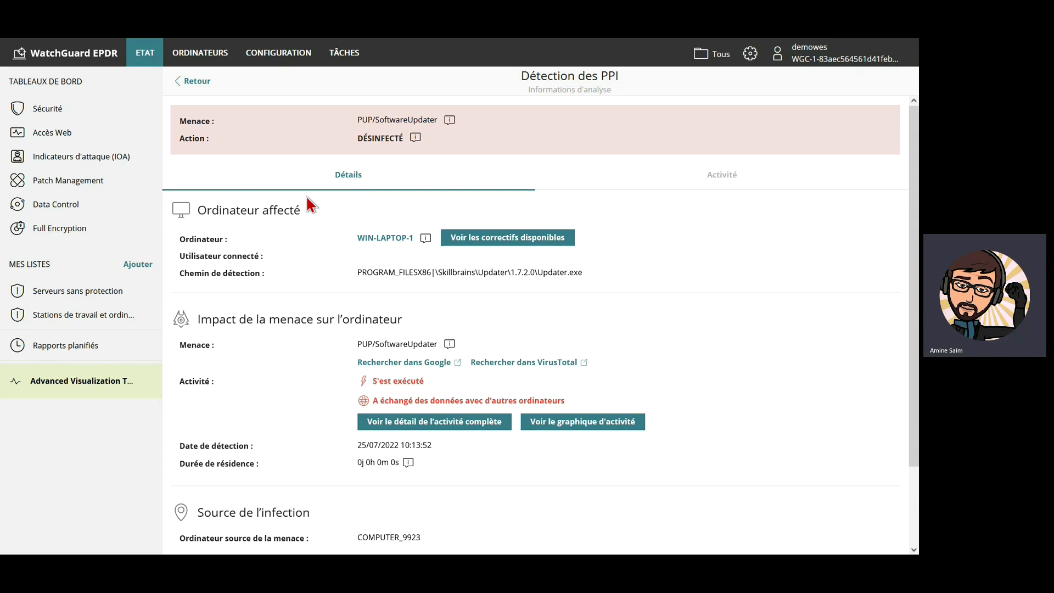
View the explanation of the action taken on PUP/SoftwareUpdater, and go back through the PUP (PPI) activity list to the security dashboard.
mouse_move(416, 140)
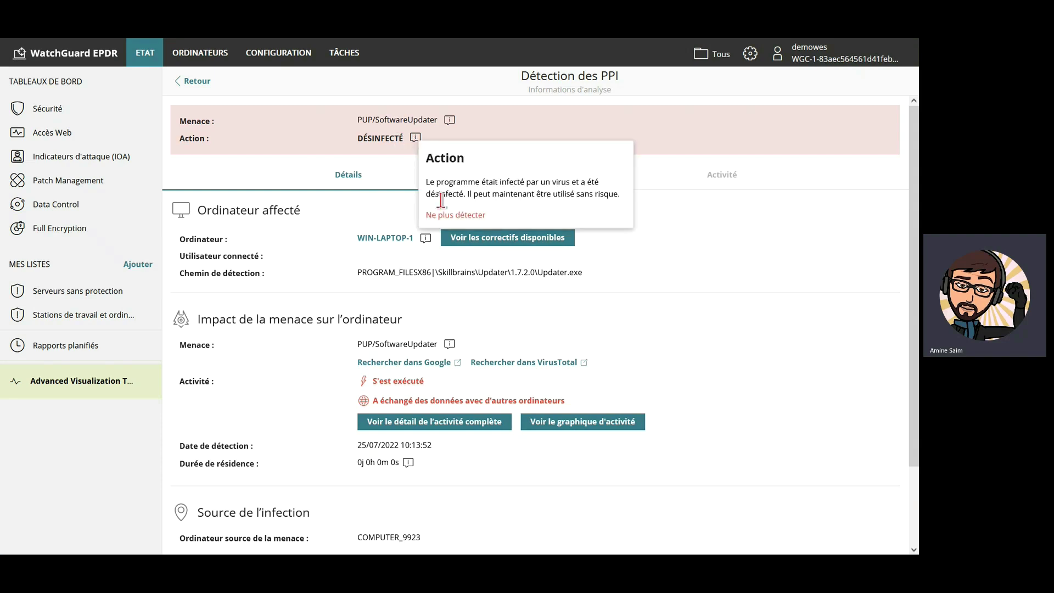
left_click(199, 82)
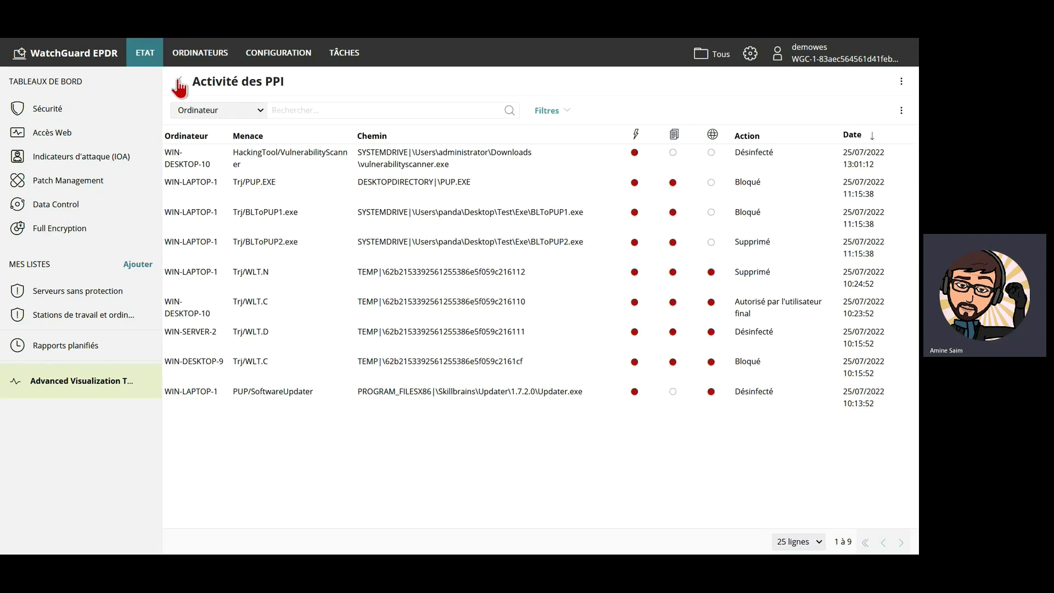
left_click(179, 81)
Open the exploit activity list from the security dashboard and open the Exploit/IE_GodMode detection on WIN-SERVER-2.
scroll(578, 377, "down", 5)
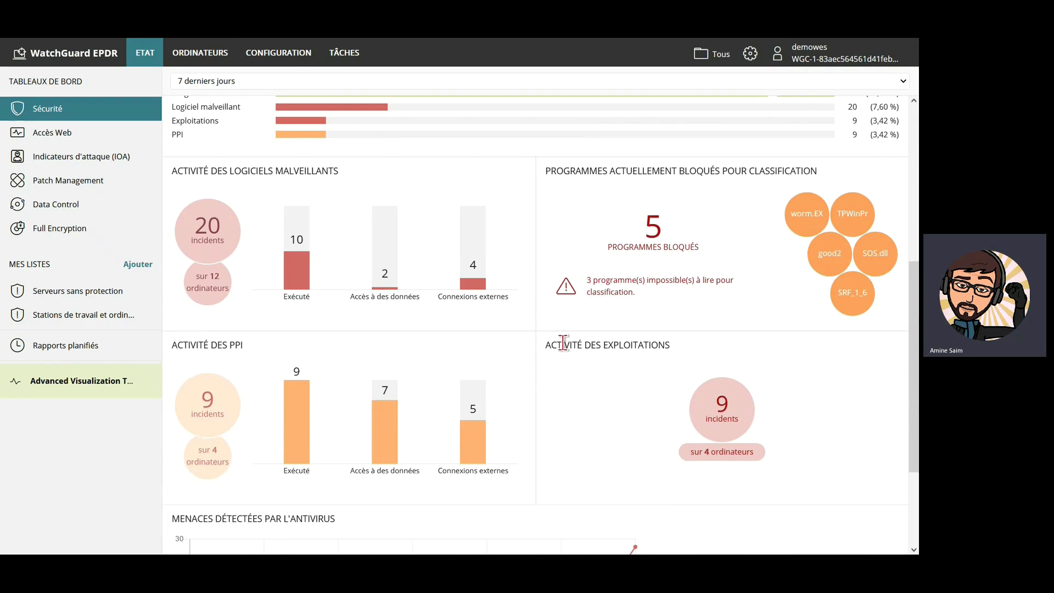
left_click(724, 411)
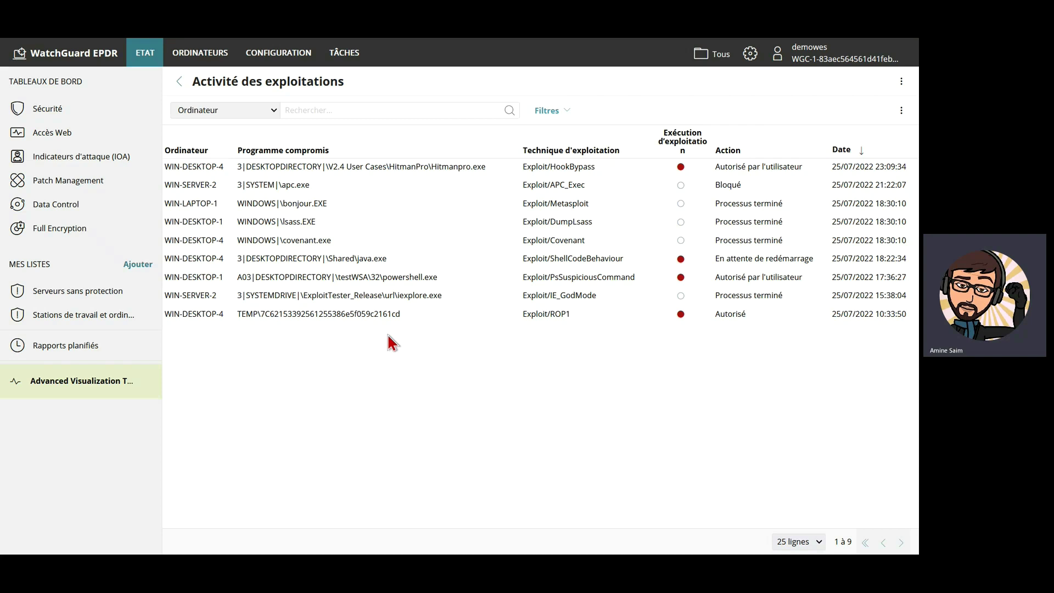
left_click(420, 300)
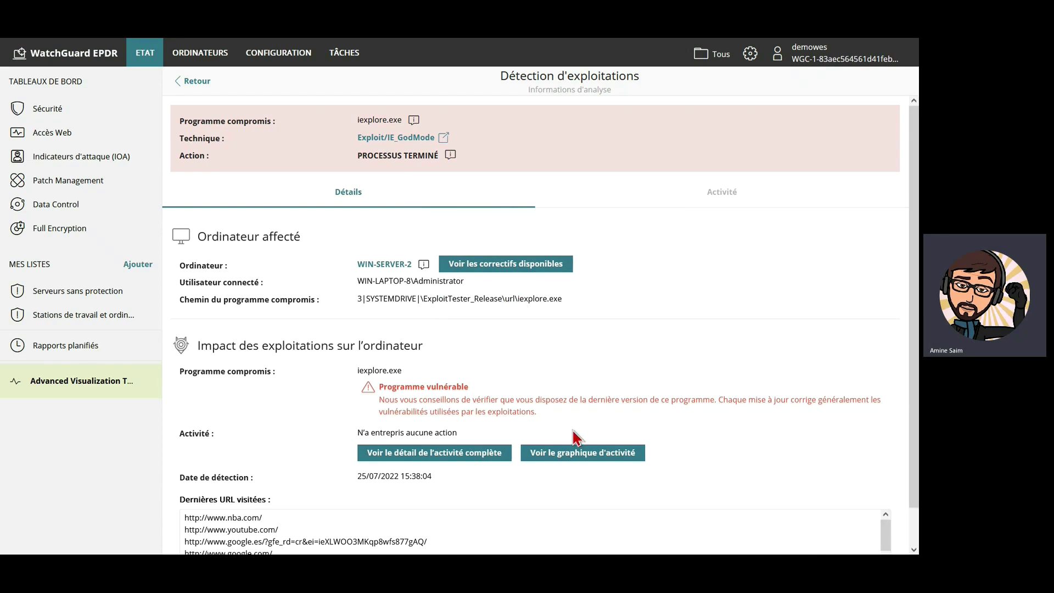
Open the activity graph of iexplore.exe, hide the filter bar, switch the graph layout to Répulsion, and hide the layout options.
left_click(573, 455)
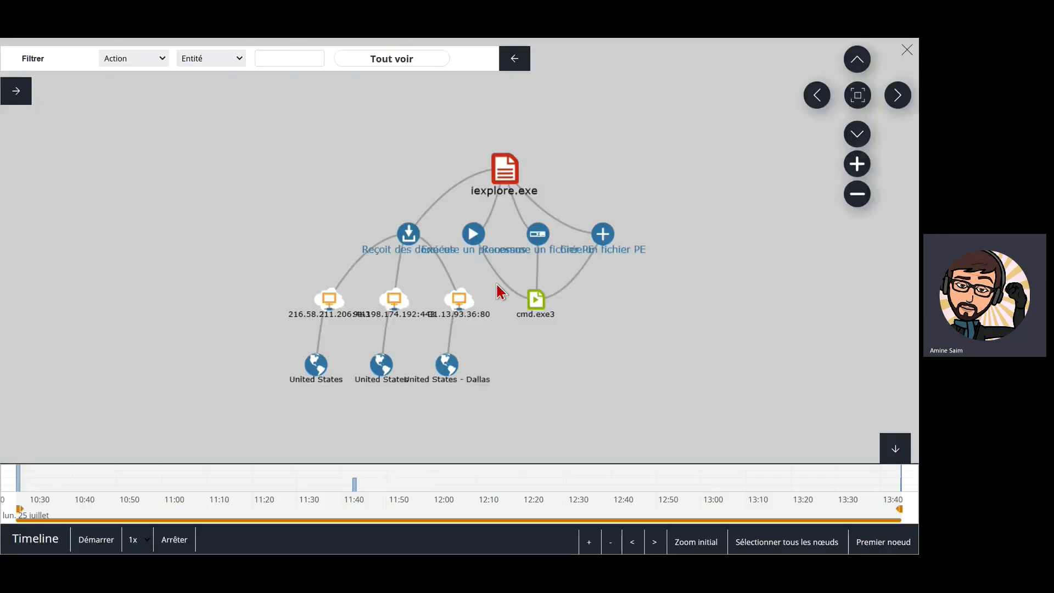
left_click(514, 60)
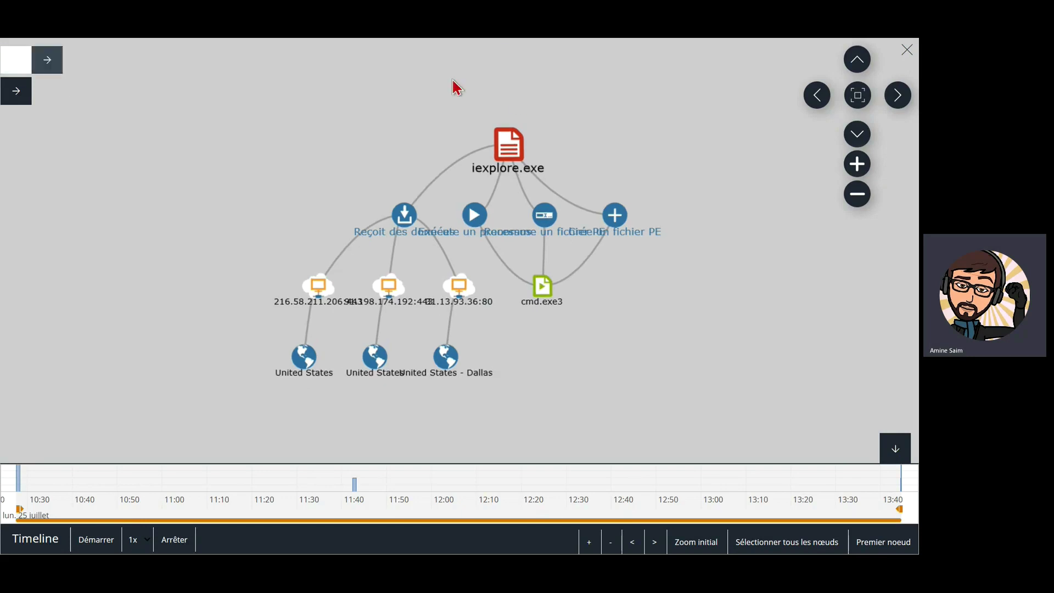
left_click(15, 92)
left_click(122, 116)
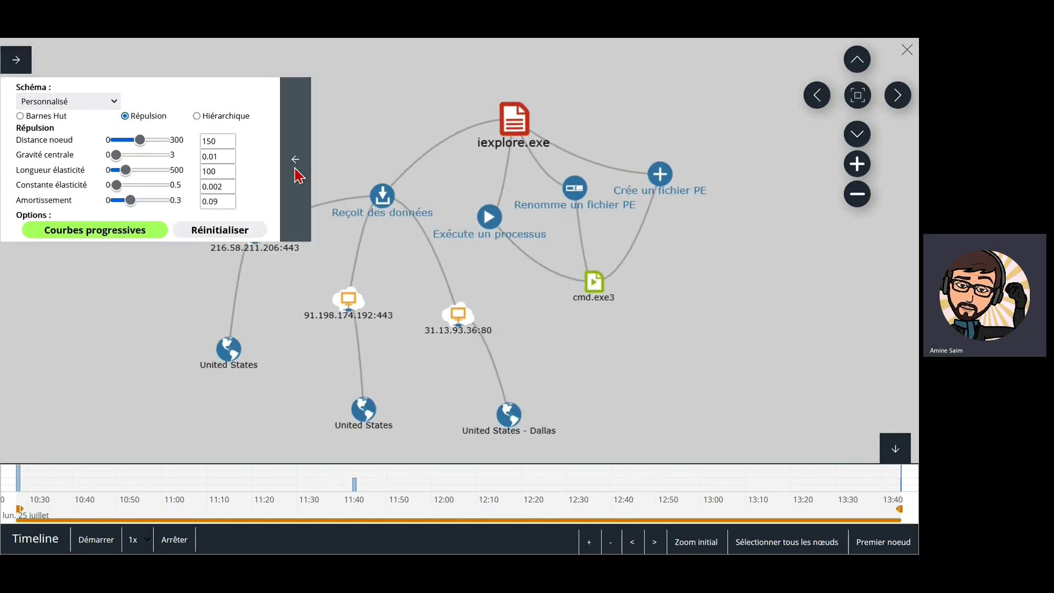
left_click(298, 171)
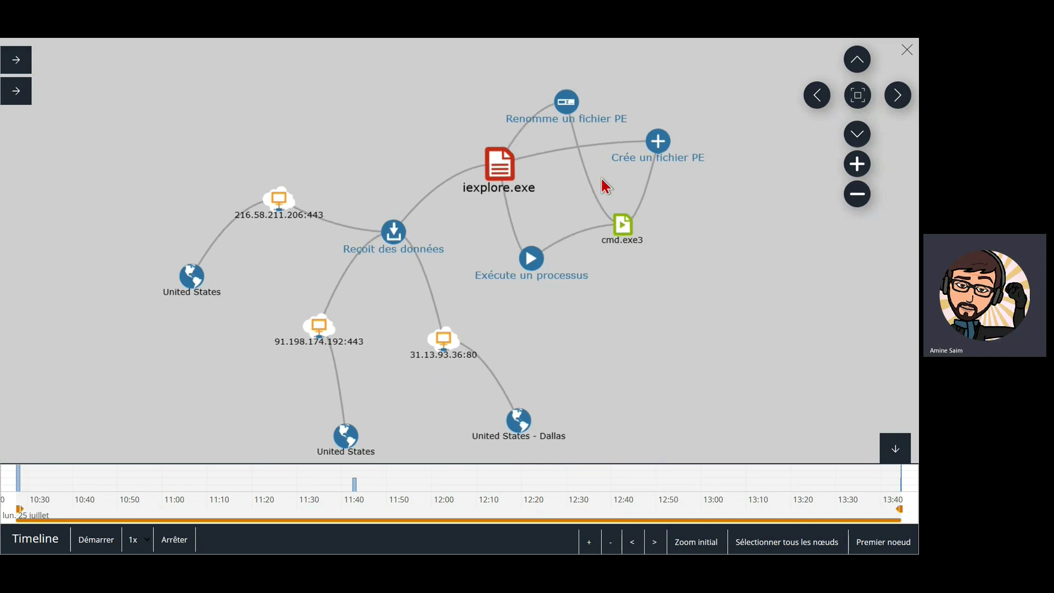
Inspect the cmd.exe3 node, reposition the "Crée un fichier PE" node between iexplore.exe and cmd.exe3, and deselect it.
left_click(621, 196)
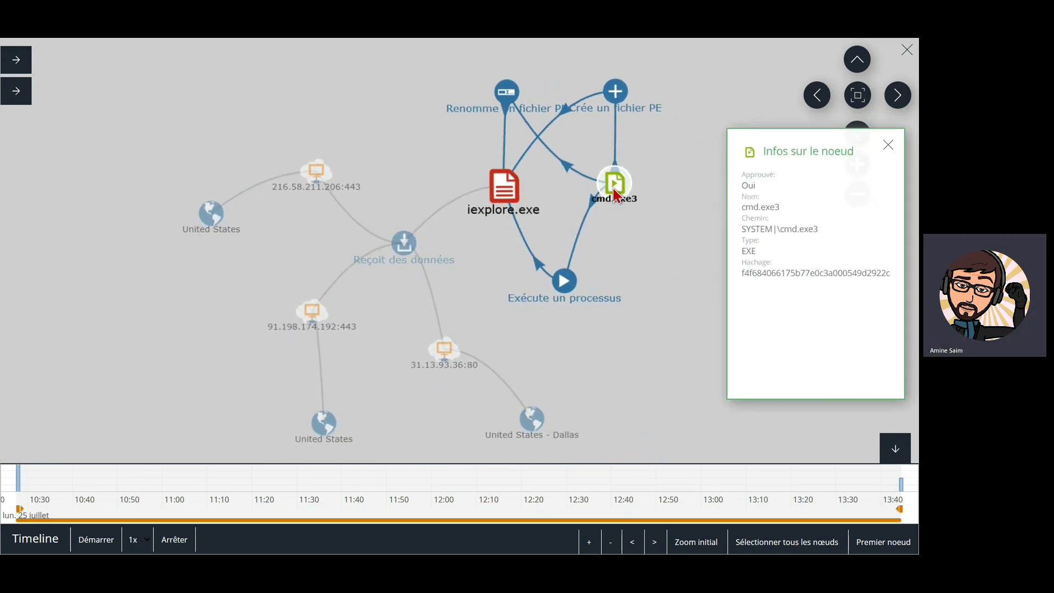
left_click(644, 235)
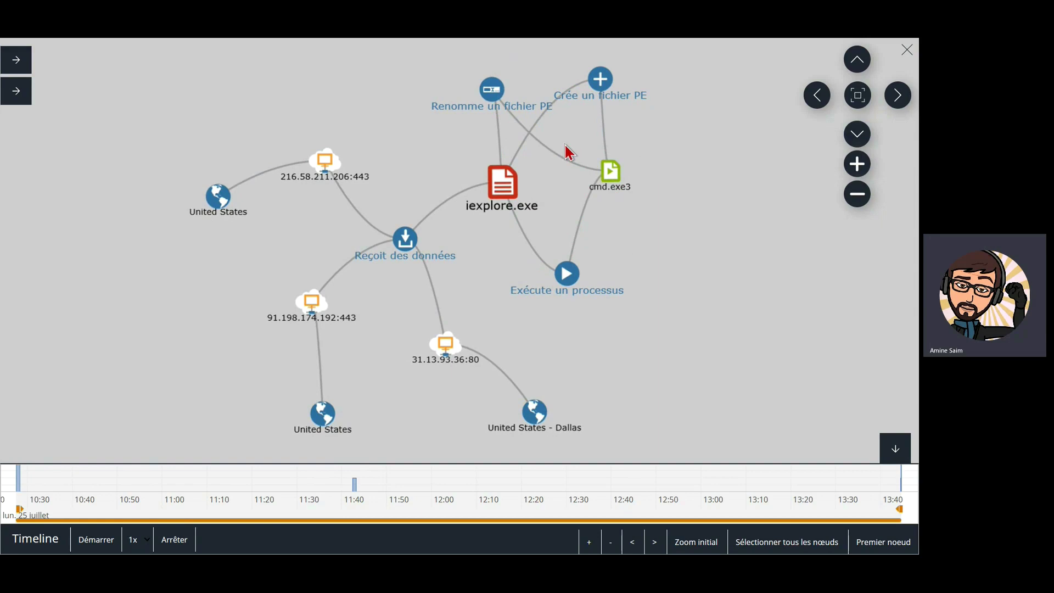
left_click_drag(590, 108, 553, 225)
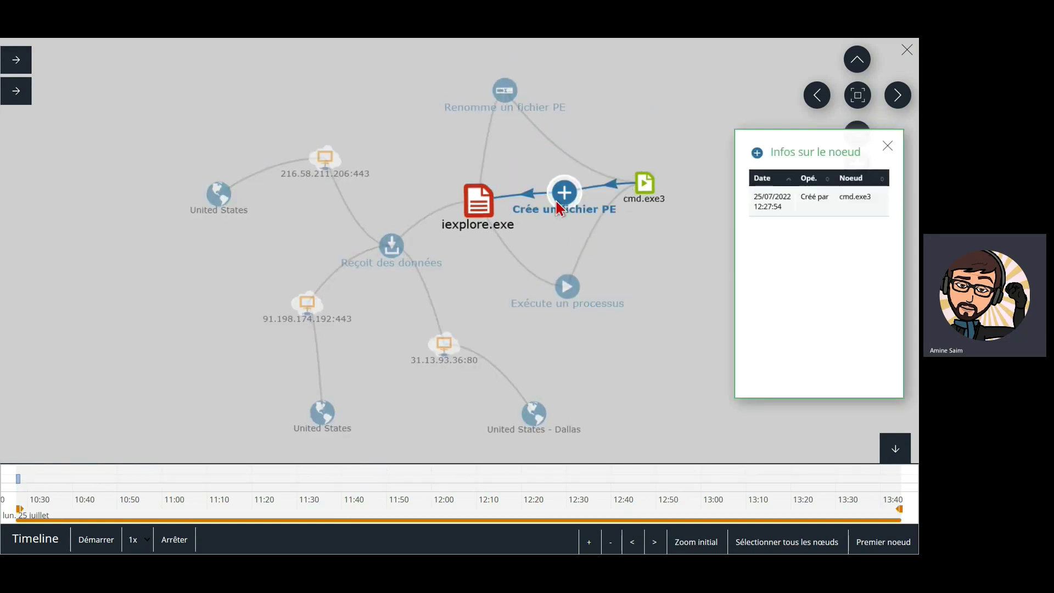
left_click(708, 242)
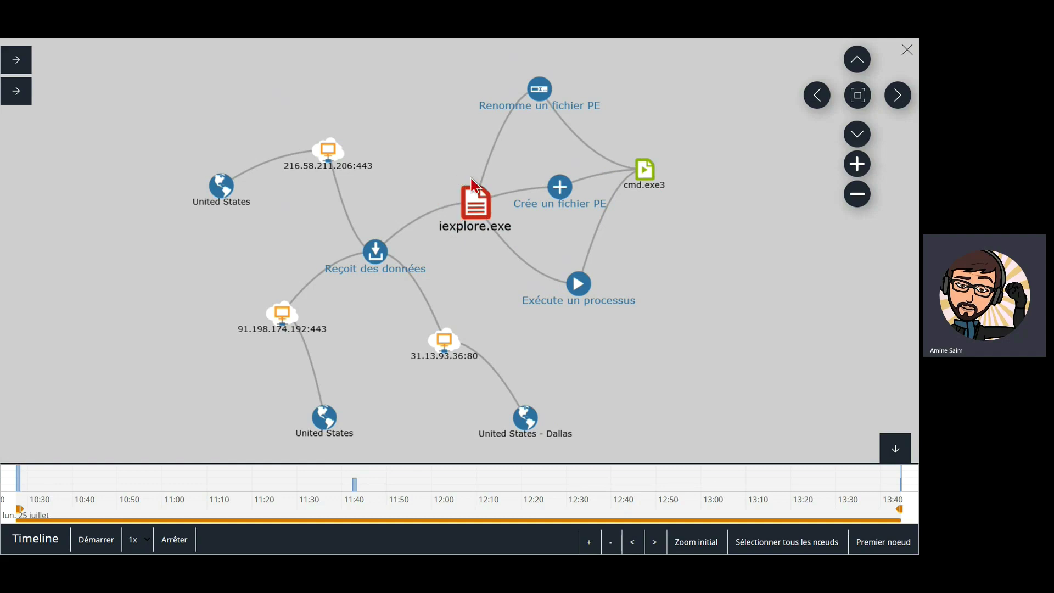
Inspect the iexplore.exe node, close the activity graph, and return to the exploit activity list.
left_click(476, 212)
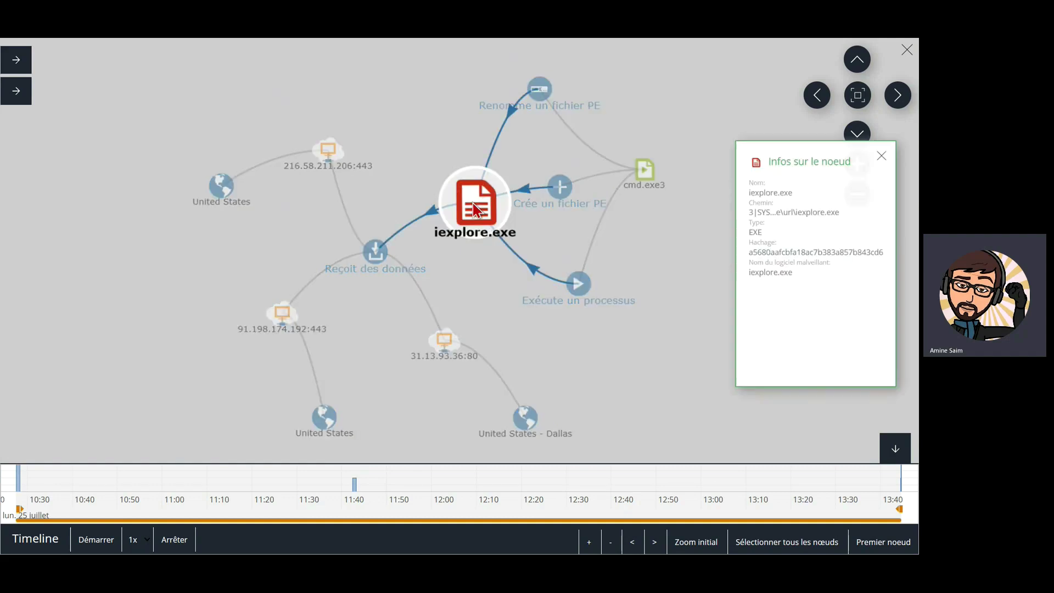
left_click(907, 51)
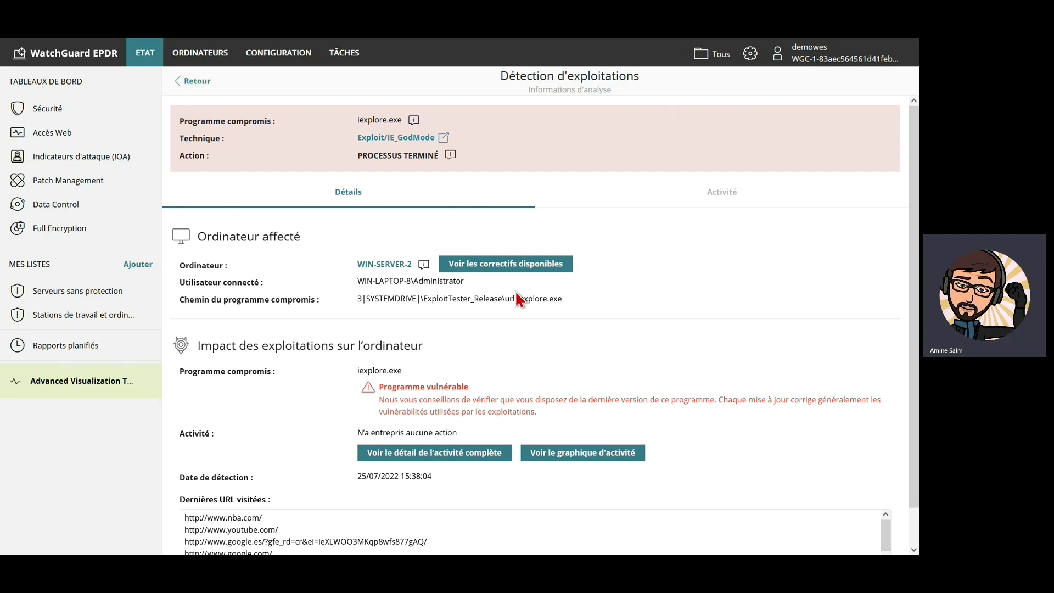
left_click(193, 87)
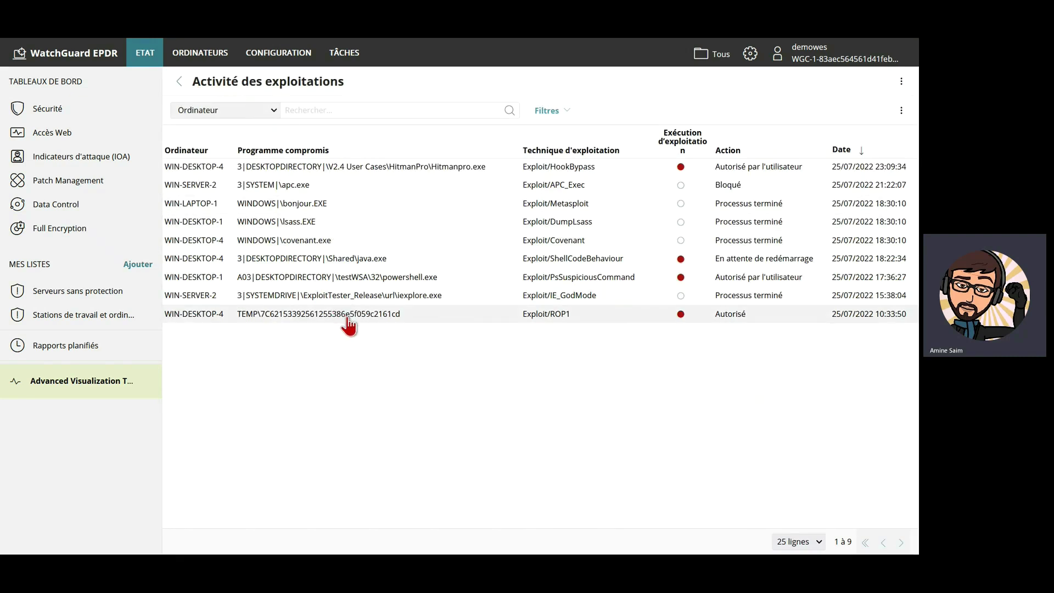
Reopen the Exploit/IE_GodMode detection on WIN-SERVER-2, view its last visited URLs, and return to the exploit activity list.
left_click(400, 312)
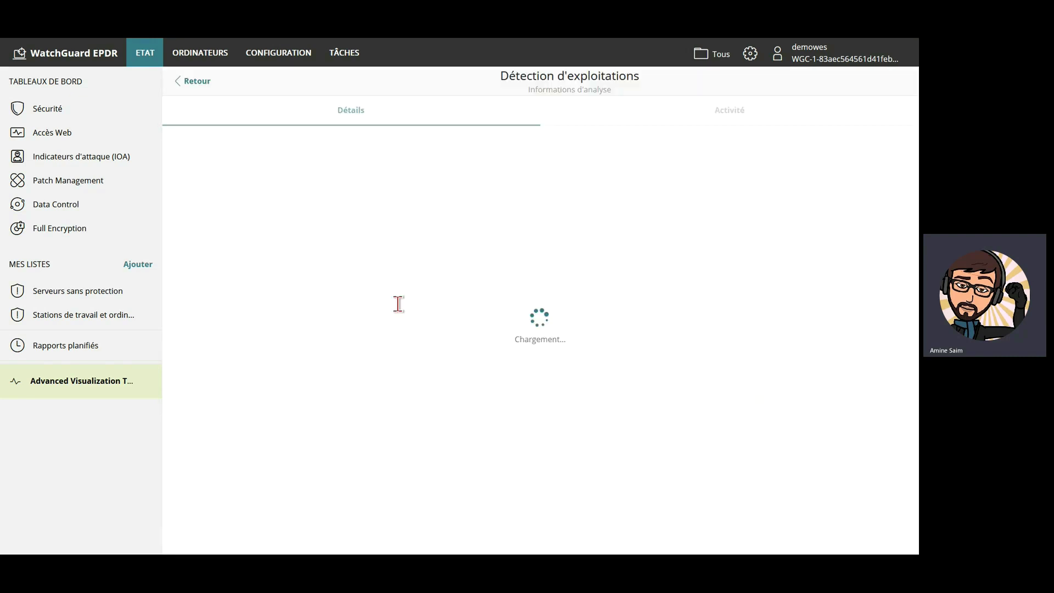
scroll(527, 329, "down", 1)
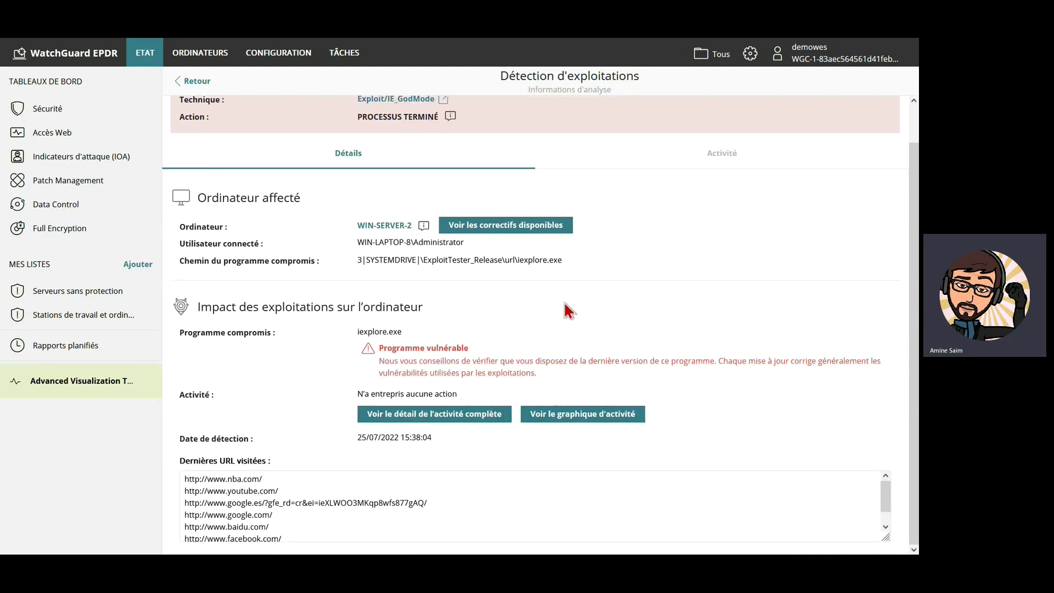
left_click(175, 81)
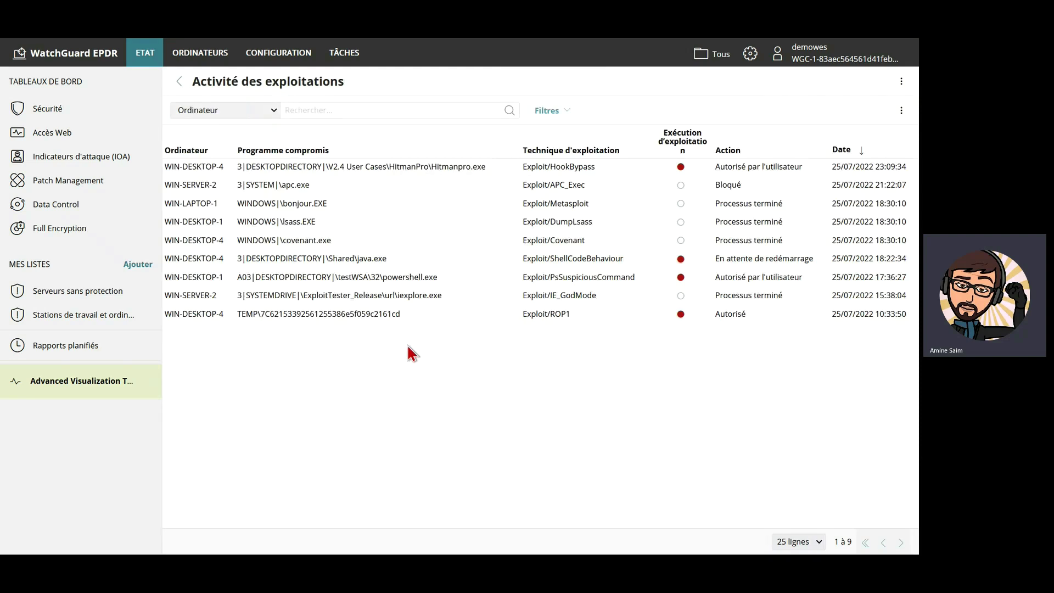
Return to the security dashboard, review the threats detected by the antivirus, and open the blocked devices list.
left_click(144, 55)
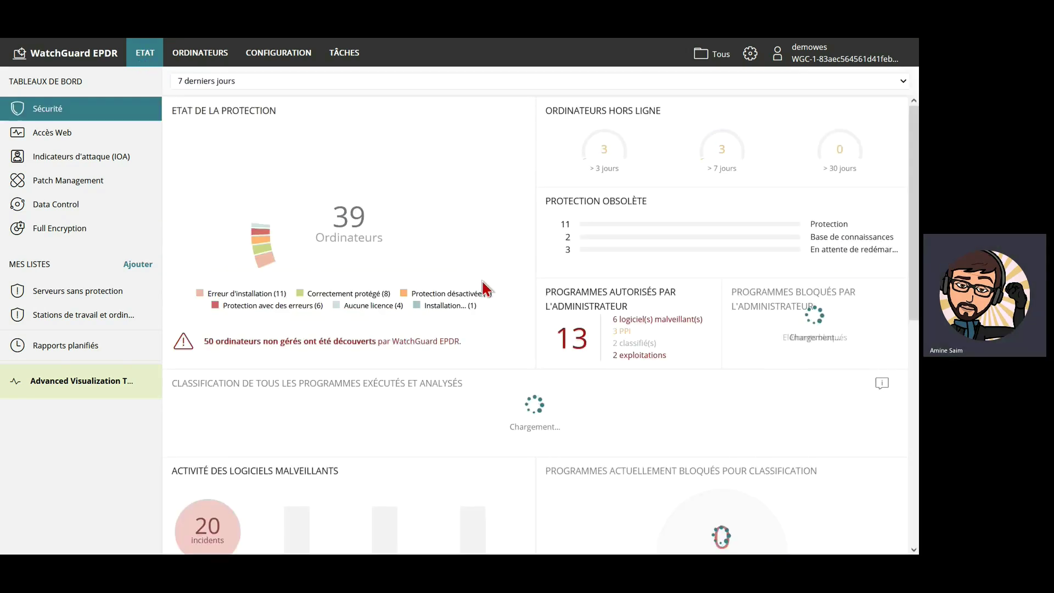
scroll(485, 291, "down", 8)
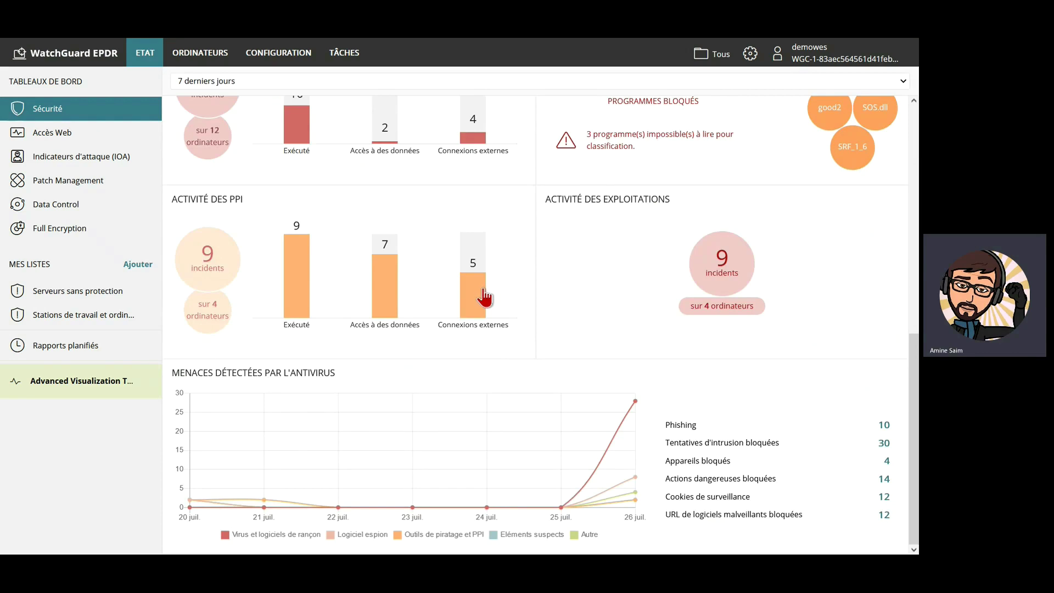
mouse_move(484, 297)
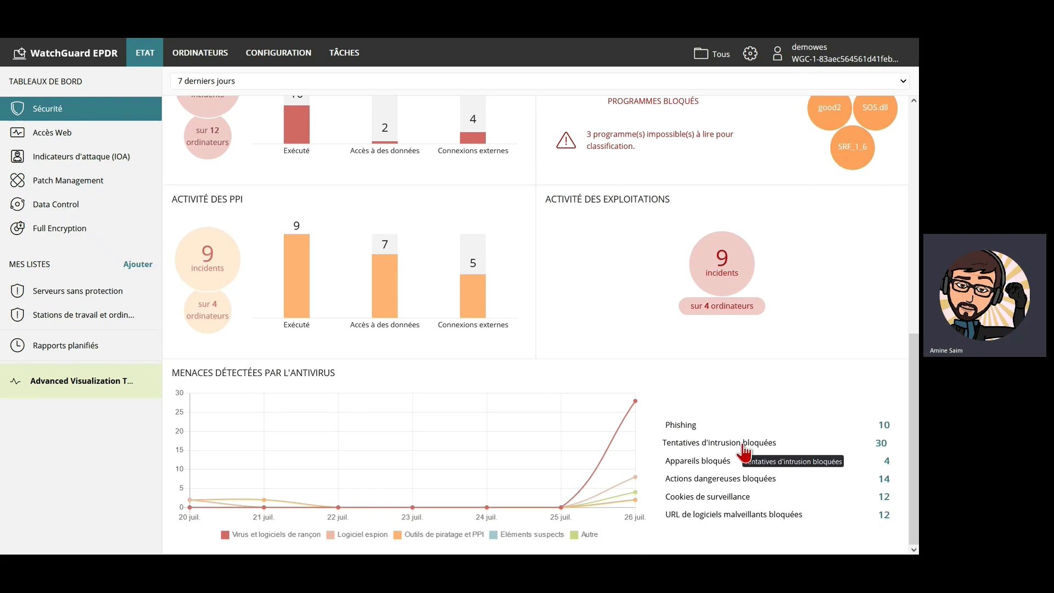
left_click(676, 471)
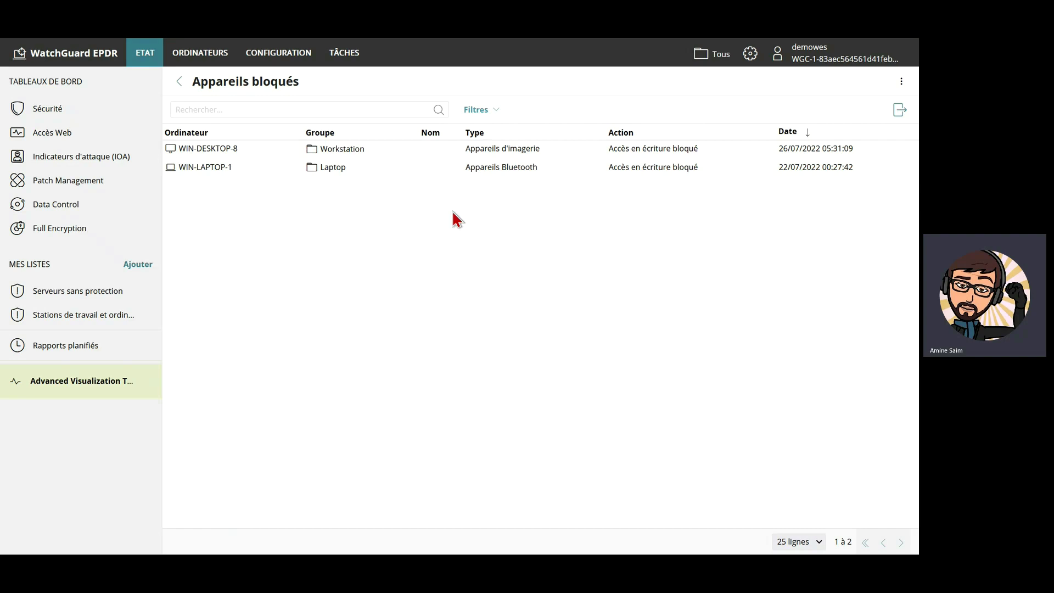
Return to the security dashboard, look through its widgets again, and open the web access dashboard.
left_click(181, 81)
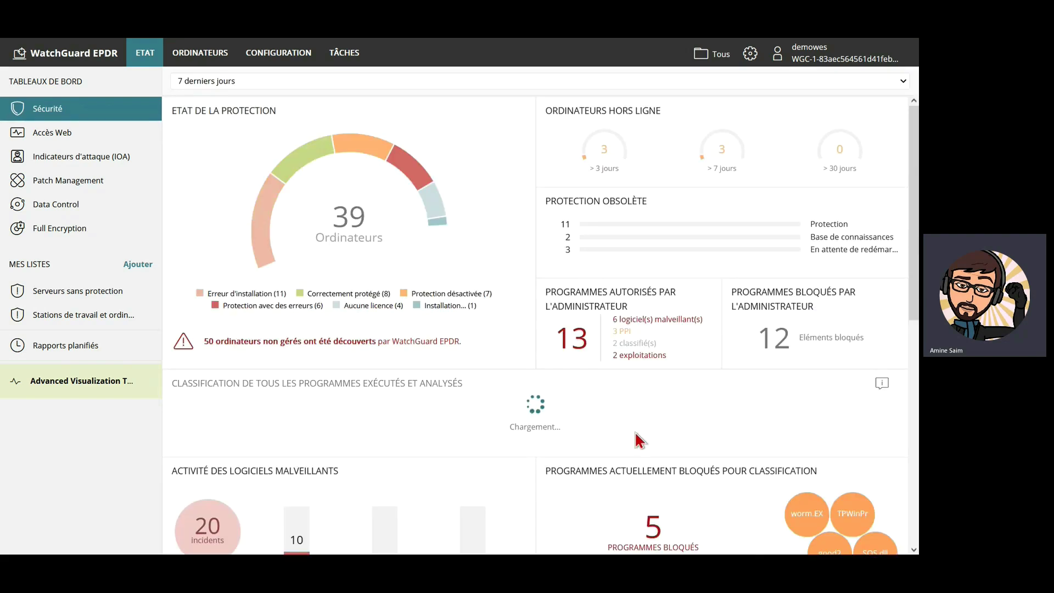
scroll(636, 433, "down", 1)
scroll(635, 433, "down", 7)
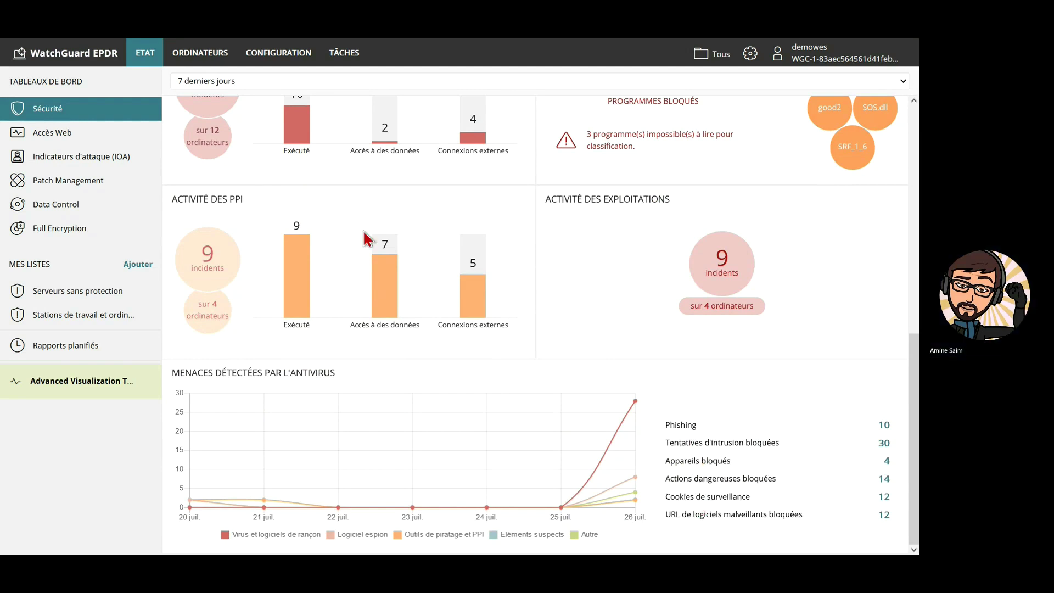
scroll(367, 240, "up", 8)
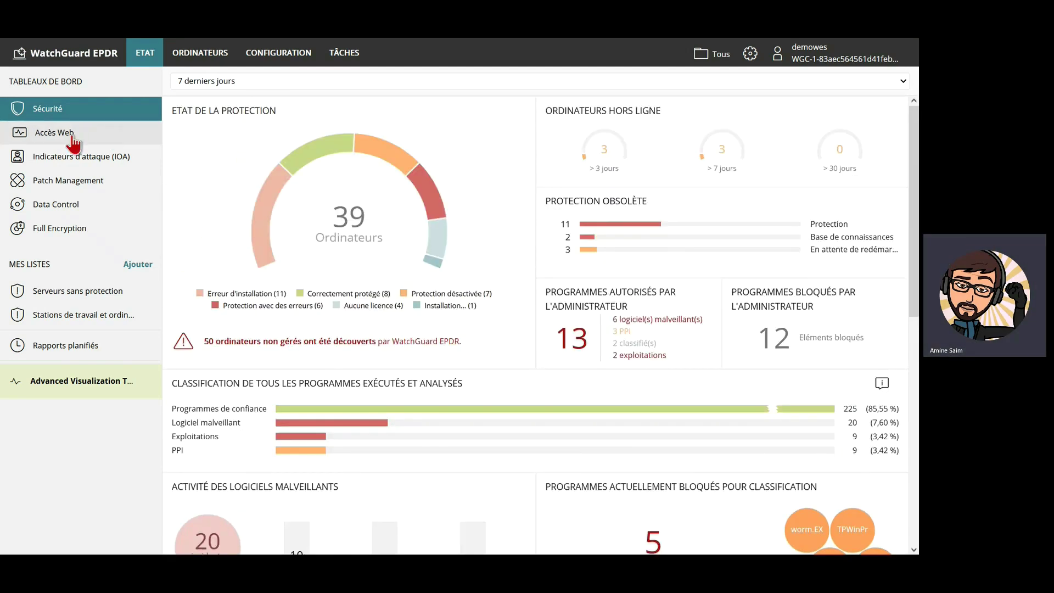
left_click(73, 144)
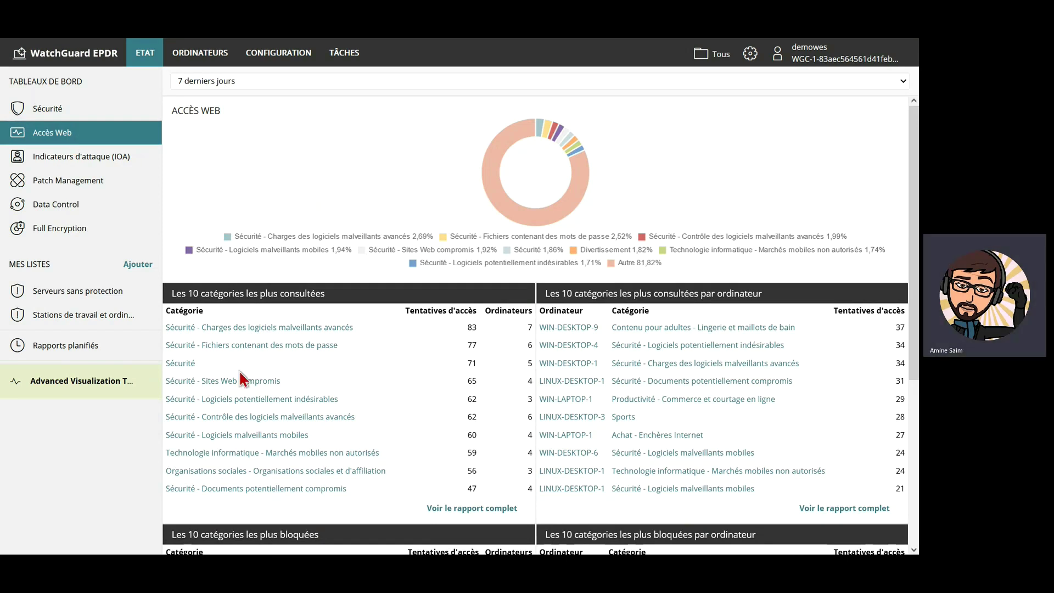
Examine the ten most visited web categories overall and per computer, and continue to the rest of the web access dashboard.
left_click_drag(358, 495, 175, 329)
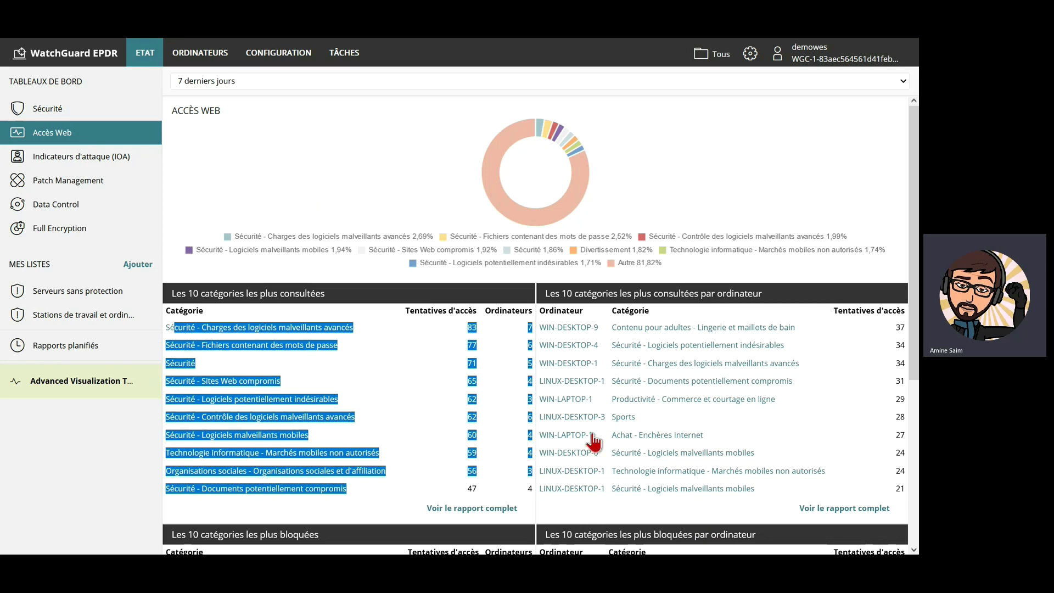
left_click_drag(637, 508, 555, 337)
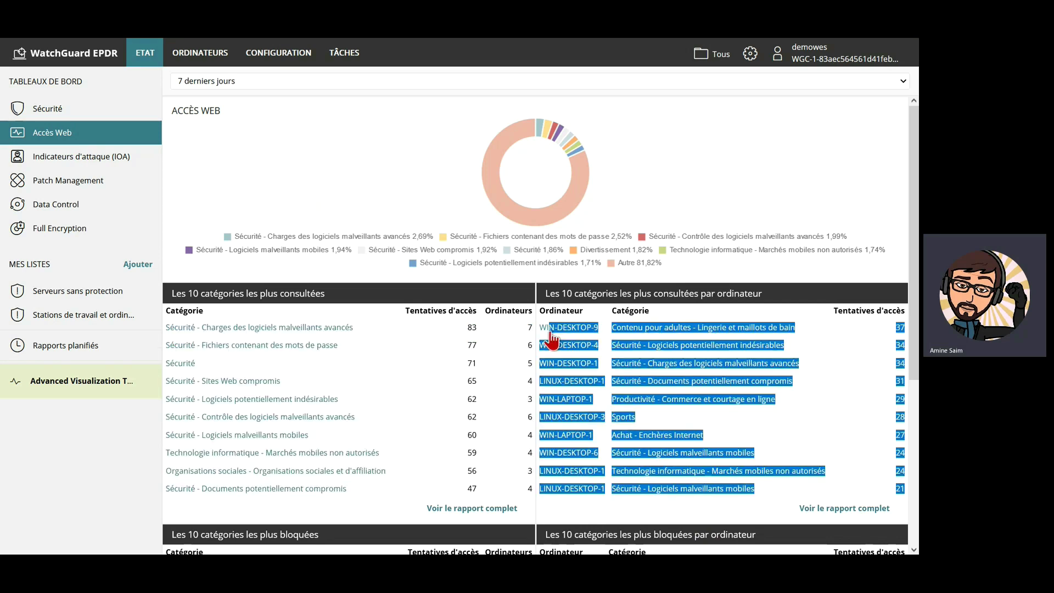
left_click(595, 509)
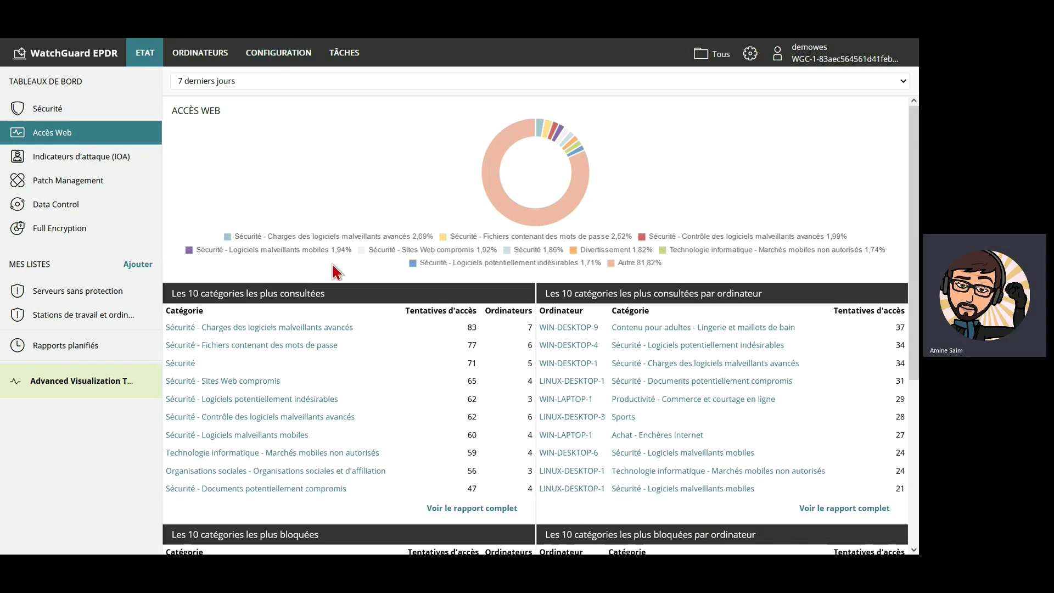
scroll(287, 408, "down", 2)
scroll(287, 407, "down", 2)
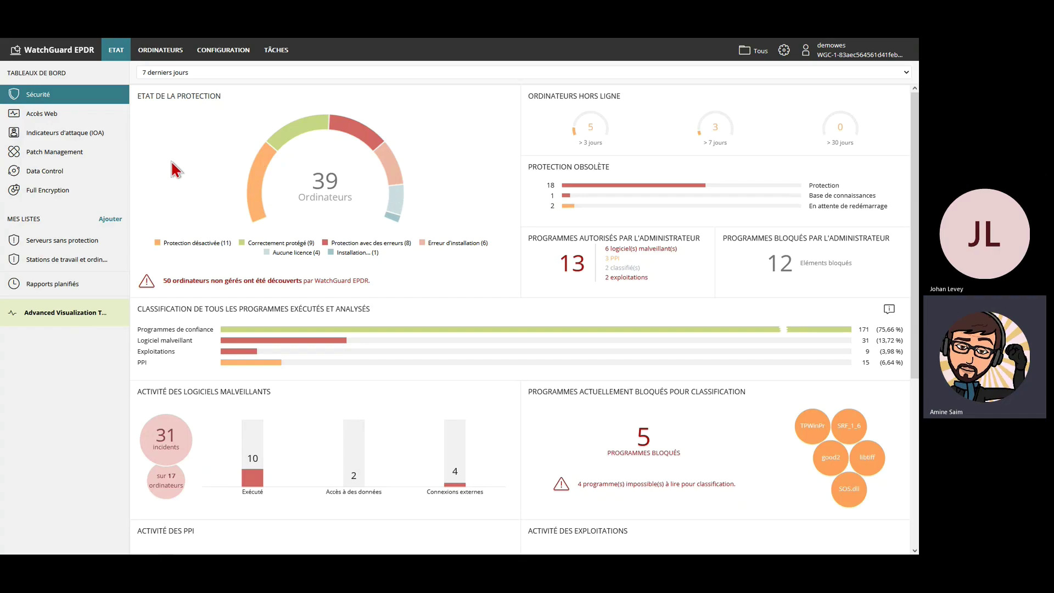
Open the IOS-4 device from the computer protection status list and examine its location map and remote actions.
left_click(324, 196)
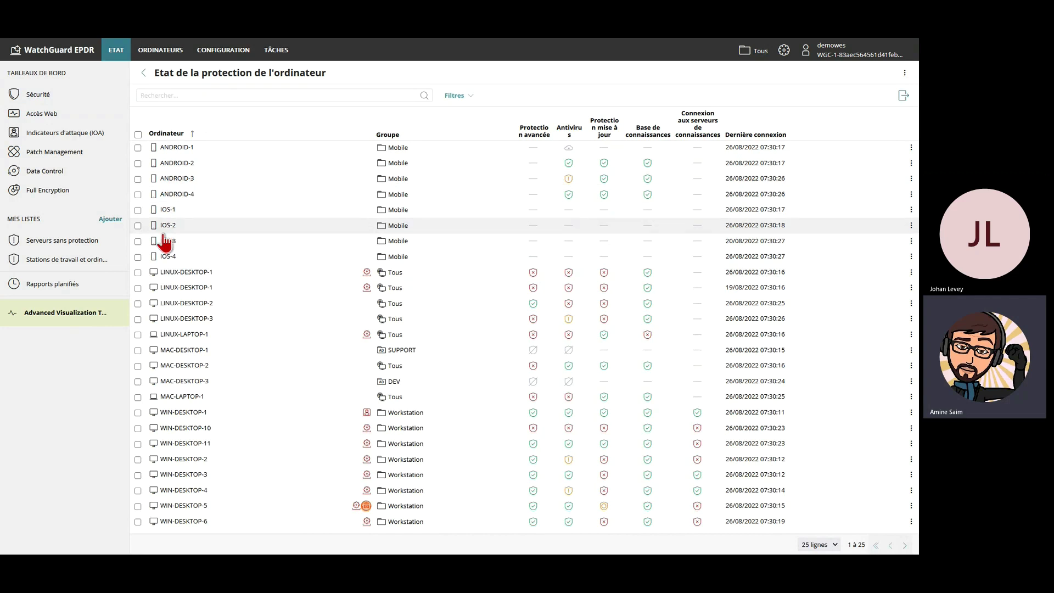
left_click(153, 256)
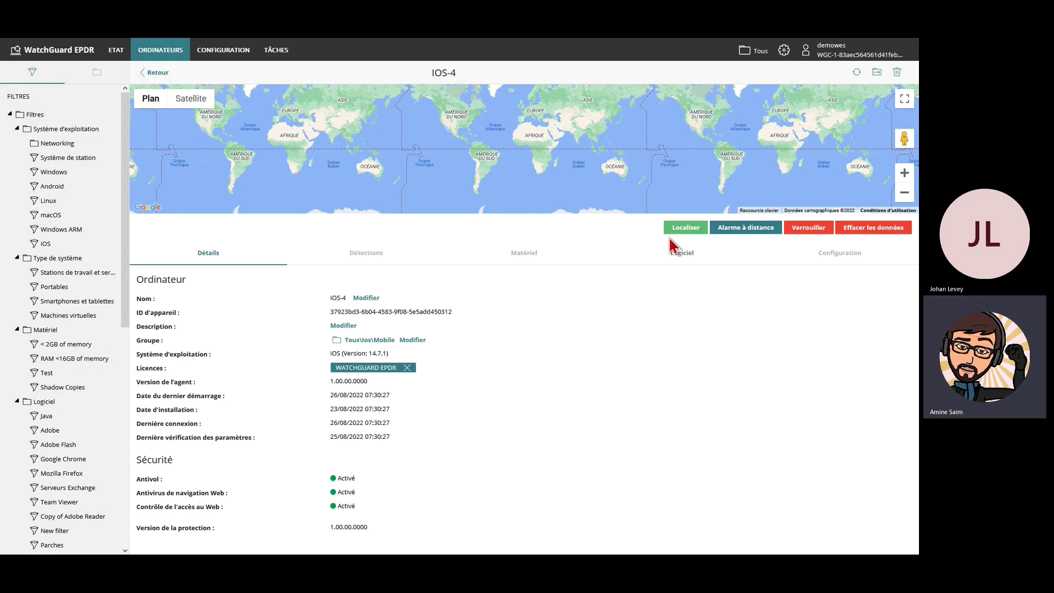
left_click(902, 179)
left_click(901, 178)
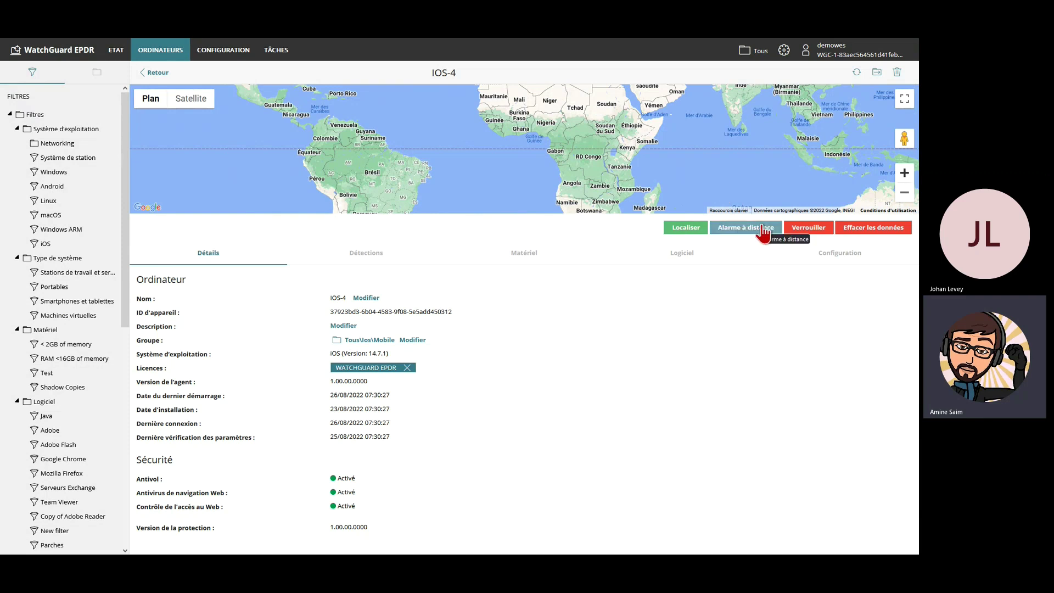
left_click(809, 228)
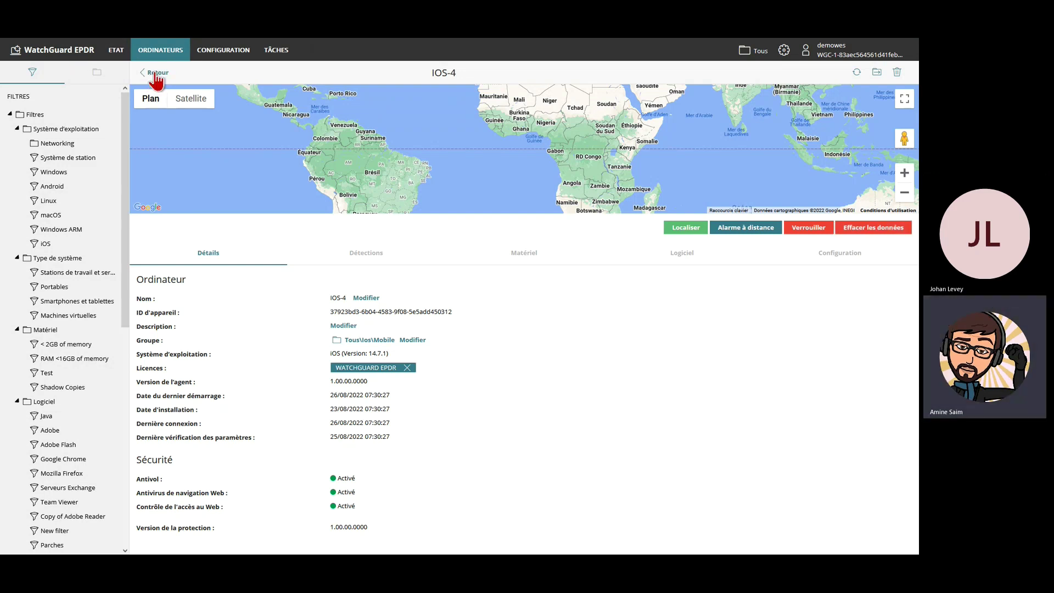
View the software installed on IOS-4, and open the indicators of attack (IOA) dashboard.
left_click(680, 259)
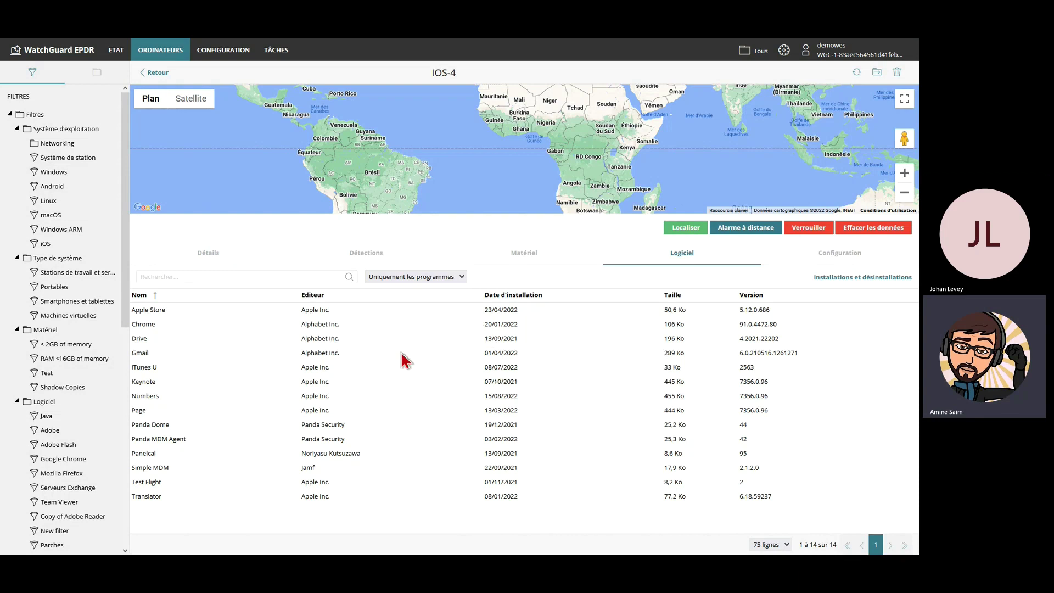
mouse_move(151, 94)
left_click(149, 54)
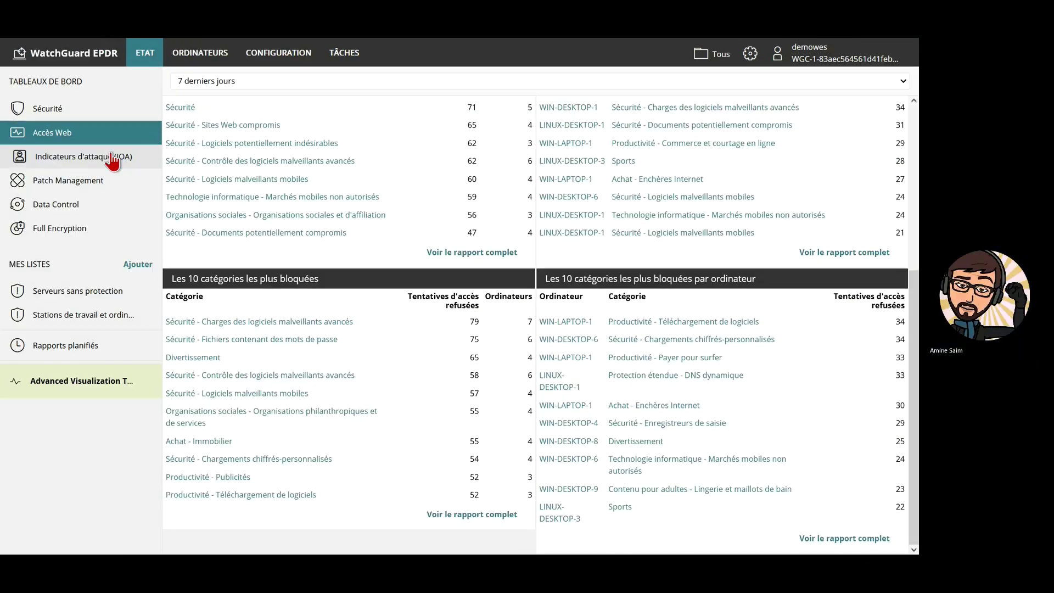
left_click(110, 157)
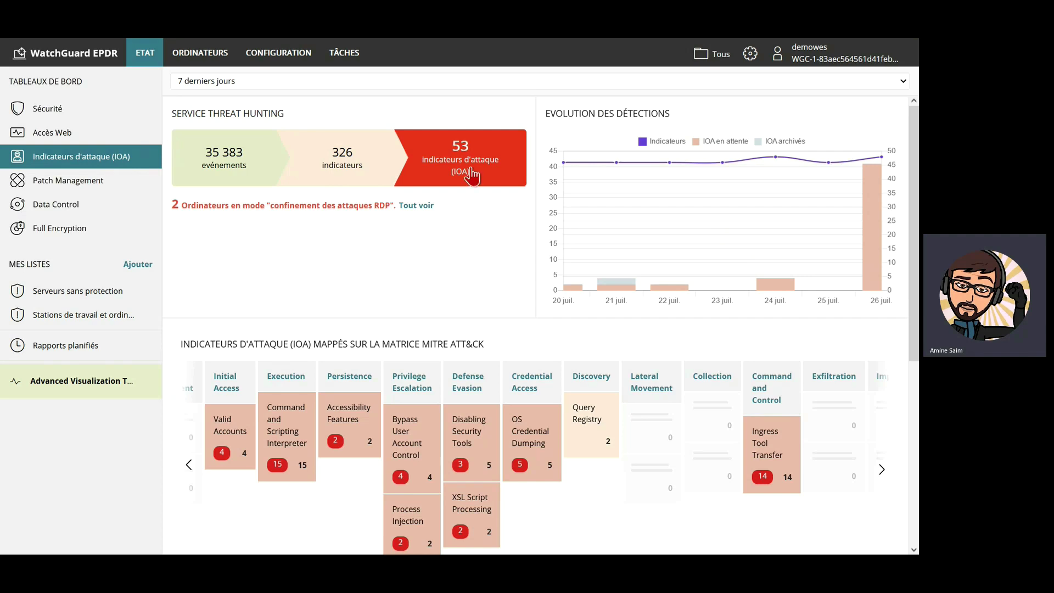
Look through the MITRE ATT&CK matrix of attack indicators, and open WIN-SERVER-2's Windows Defender disabling indicator detected on 26/07/2022 at 02:39:43.
mouse_move(460, 165)
left_click(187, 471)
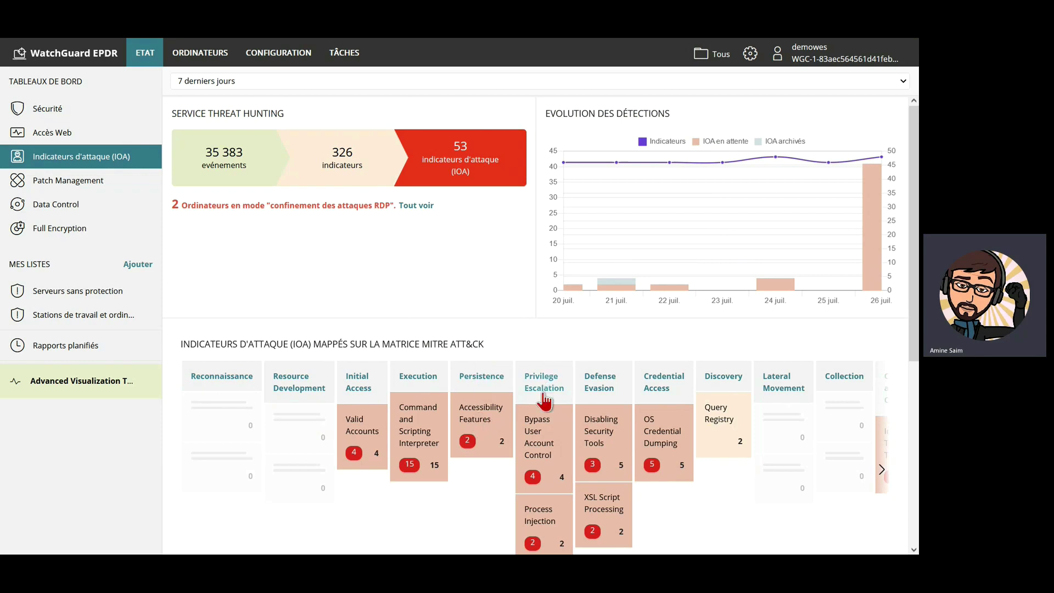
mouse_move(545, 402)
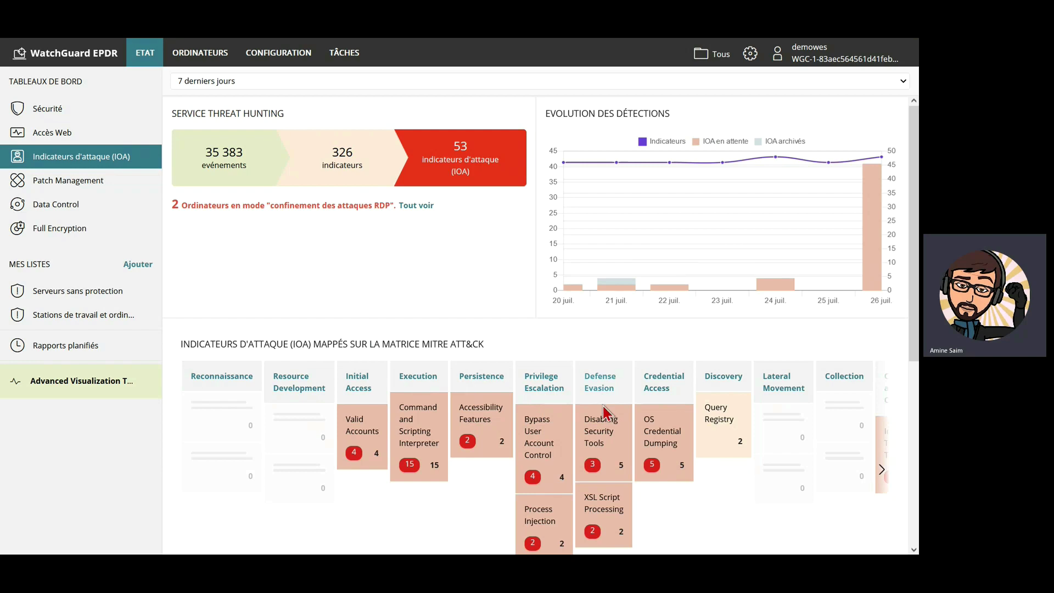
left_click(882, 470)
left_click(188, 465)
left_click(460, 174)
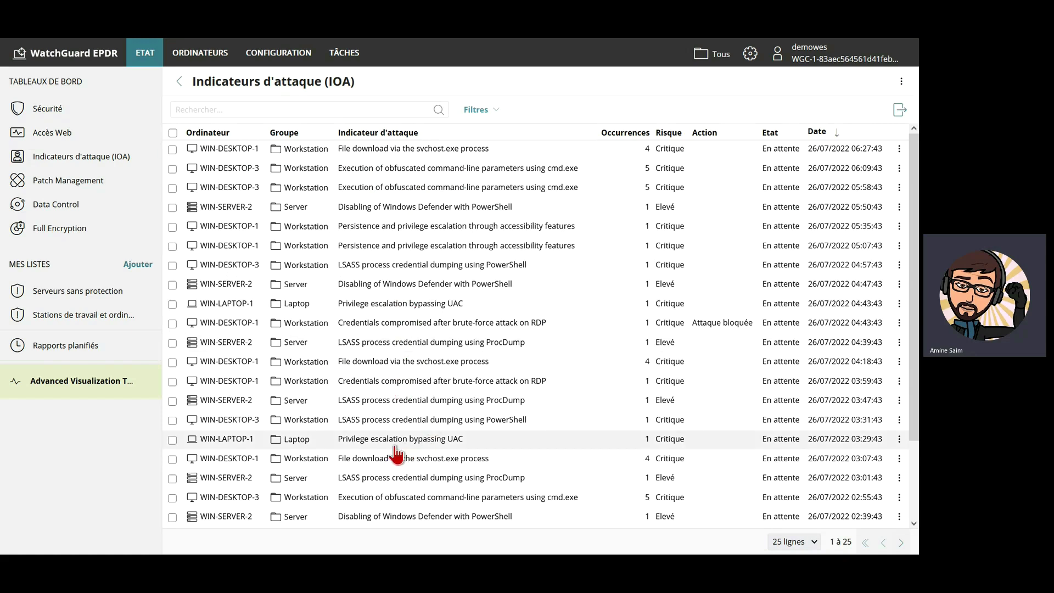
left_click(403, 520)
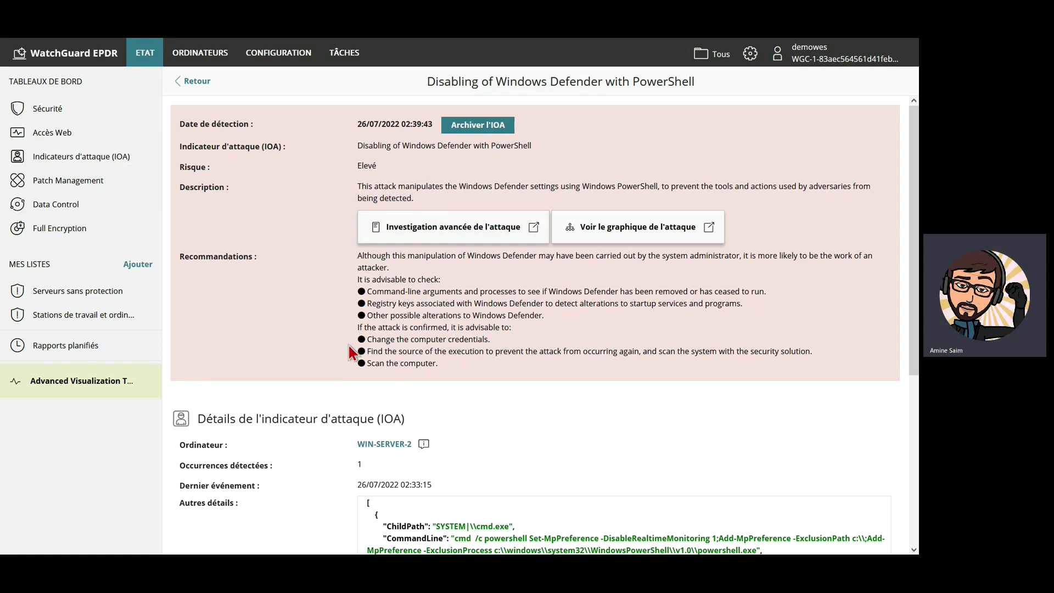
Archive the indicator of attack and mark it as pending again.
left_click(486, 125)
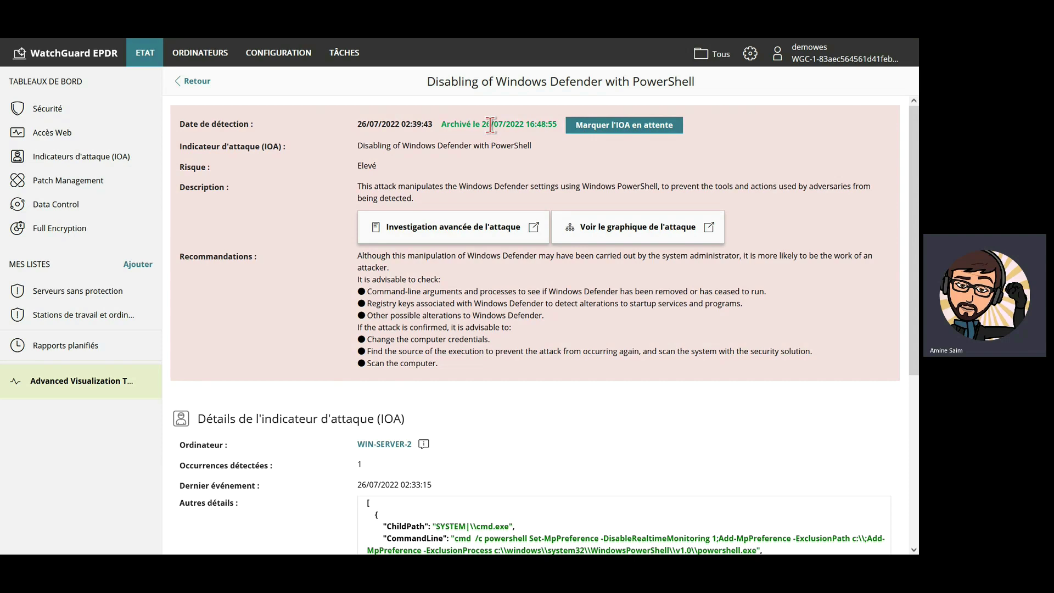
left_click(580, 128)
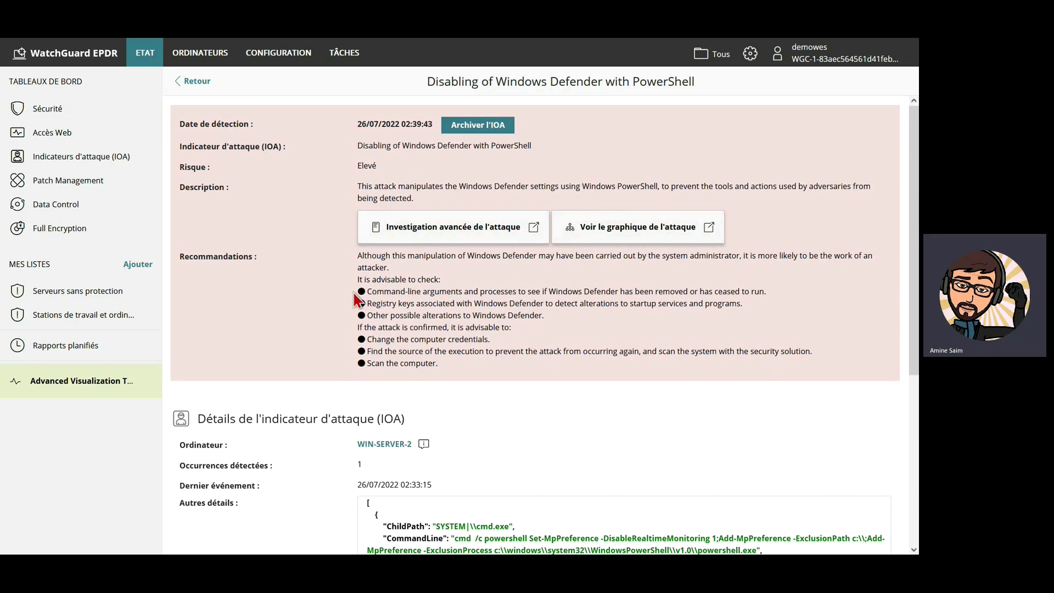
Examine the indicator's details on WIN-SERVER-2, highlighting the command line and process data, and continue to the MITRE section.
scroll(336, 345, "down", 1)
scroll(336, 345, "down", 4)
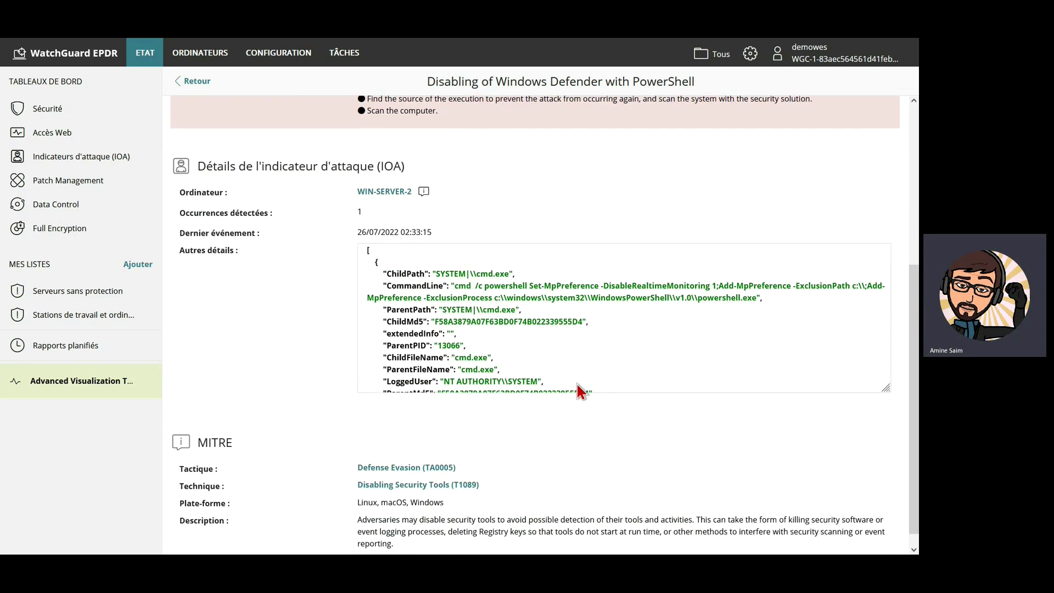
left_click_drag(583, 391, 363, 278)
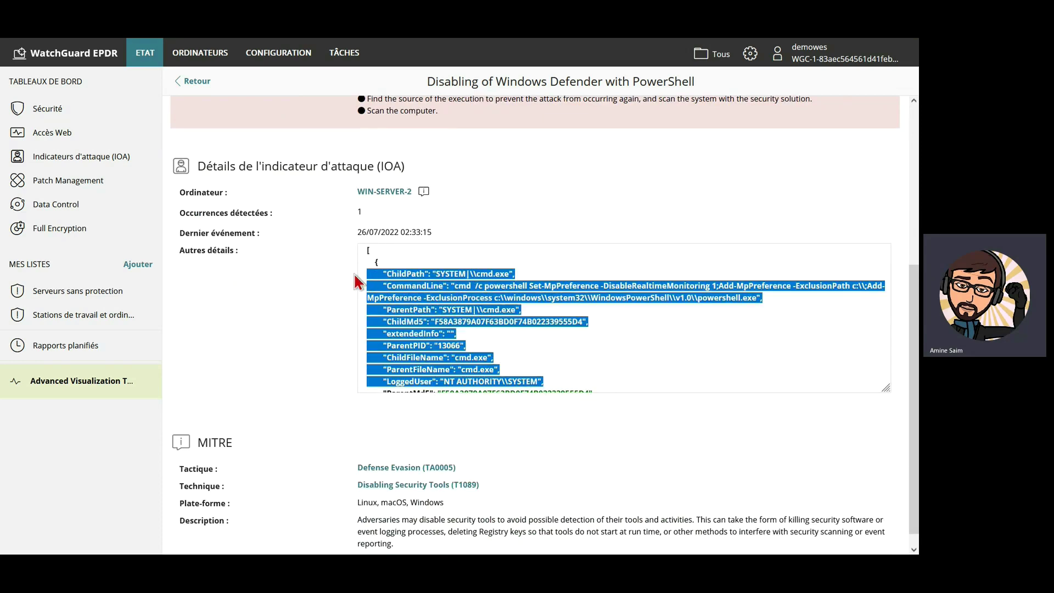
left_click(337, 301)
scroll(286, 368, "down", 1)
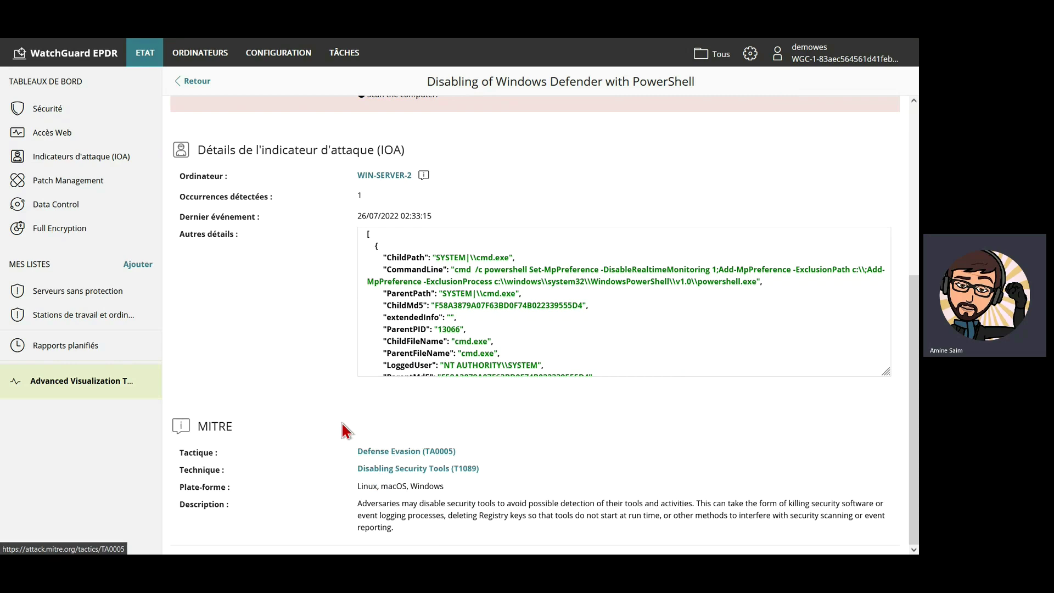
Consult the MITRE ATT&CK page for Disabling Security Tools (T1089), and return to the beginning of the indicator's page.
left_click(376, 472)
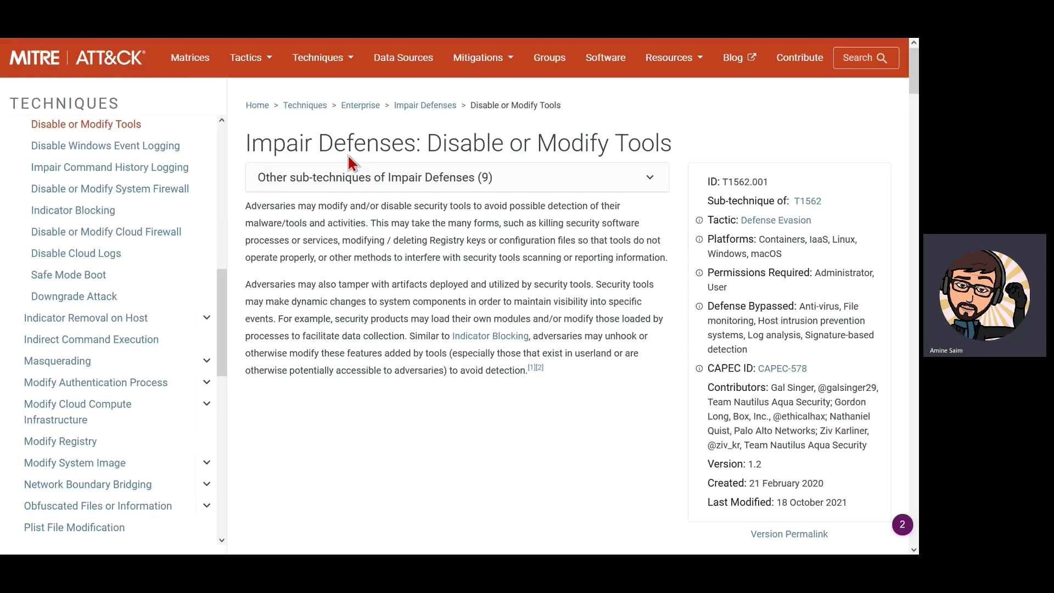
key("ctrl+w")
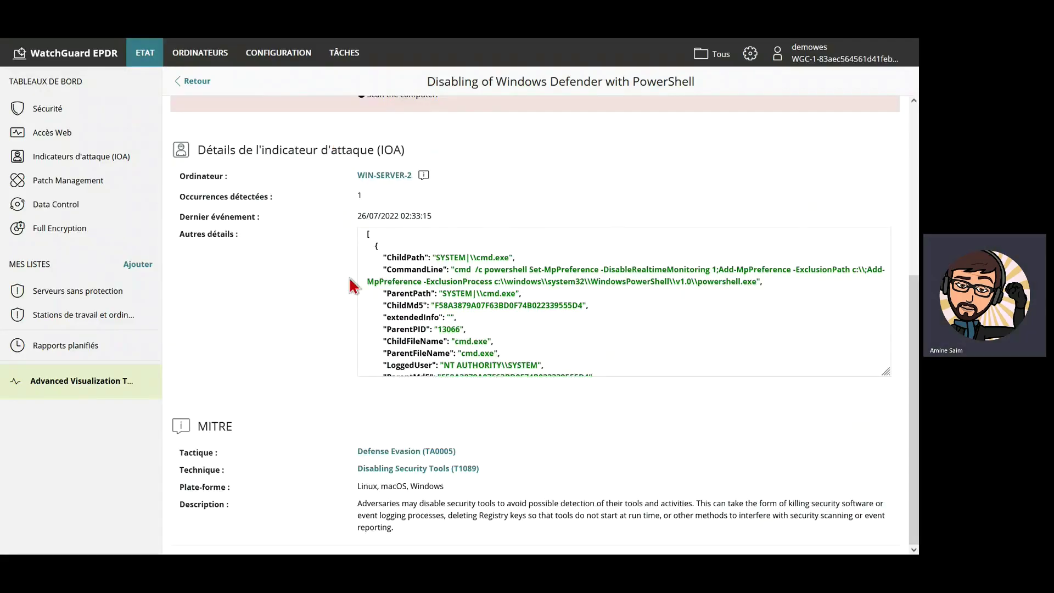
scroll(343, 280, "up", 7)
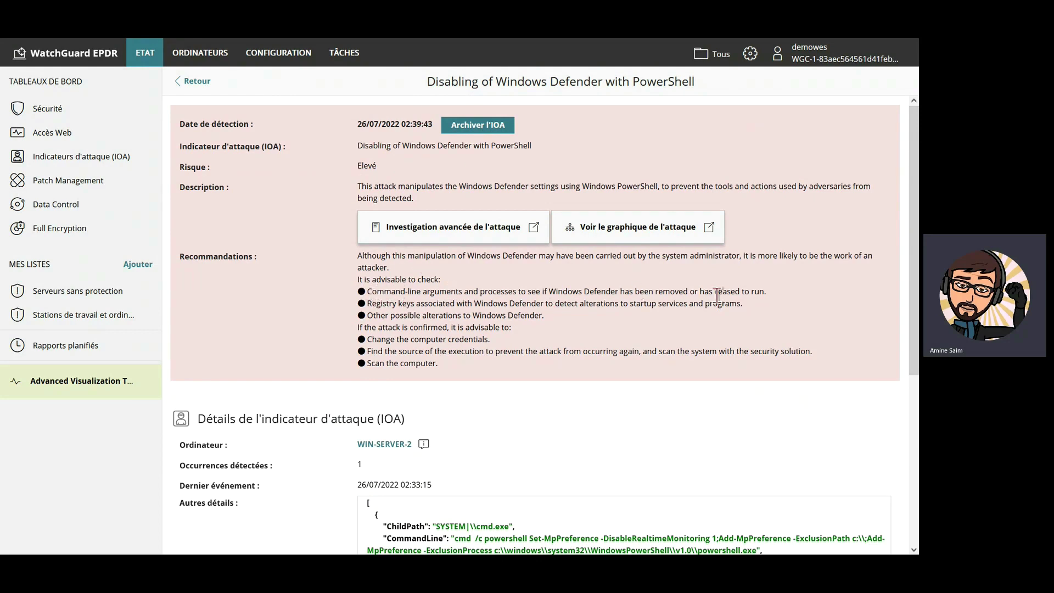
Add a program blocking configuration under the default name, and save it so that recipients can be assigned.
left_click(278, 59)
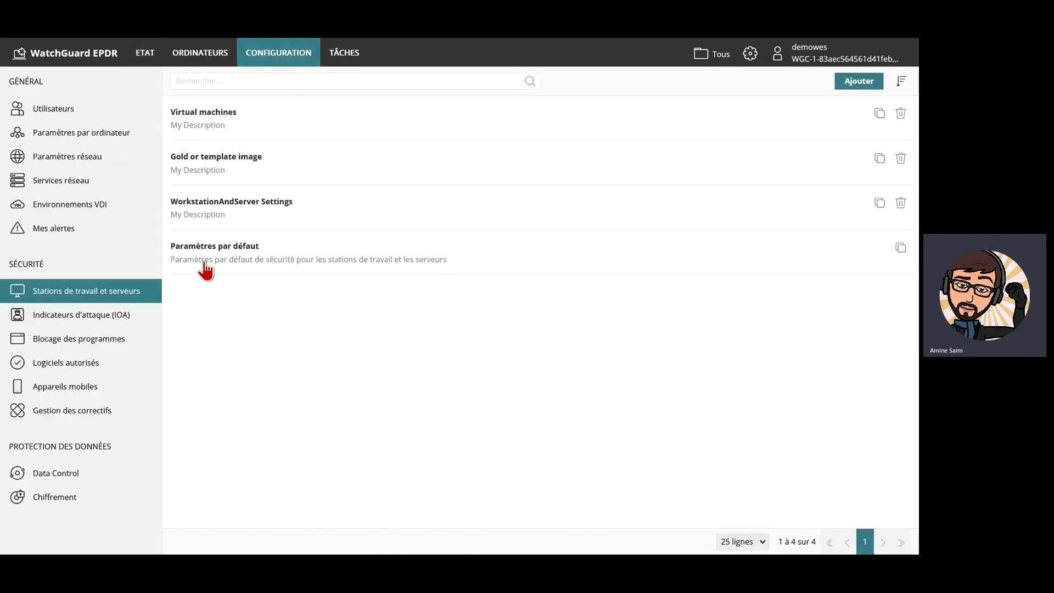
left_click(98, 345)
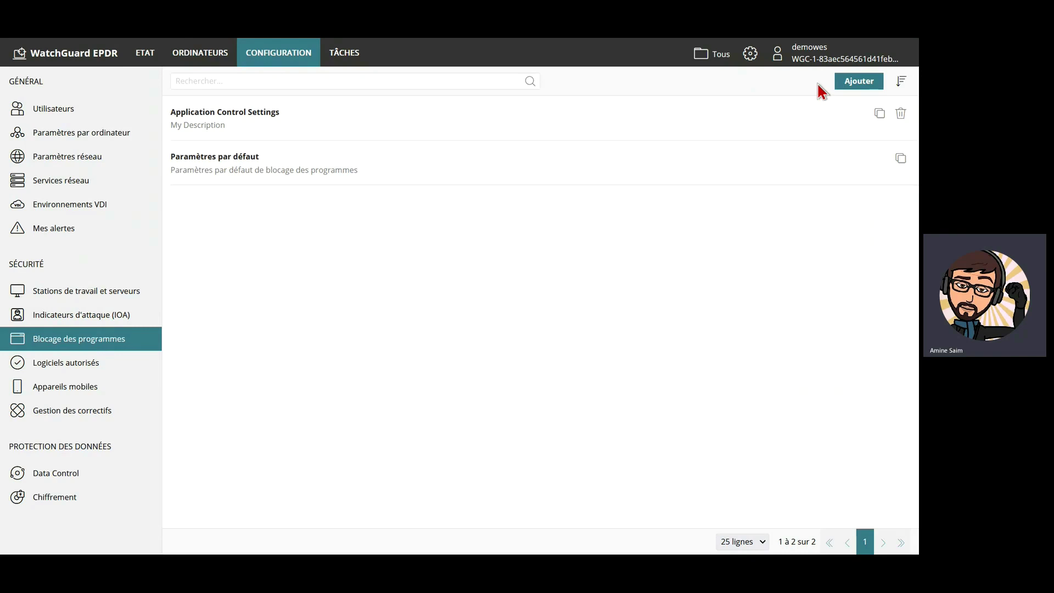
left_click(867, 82)
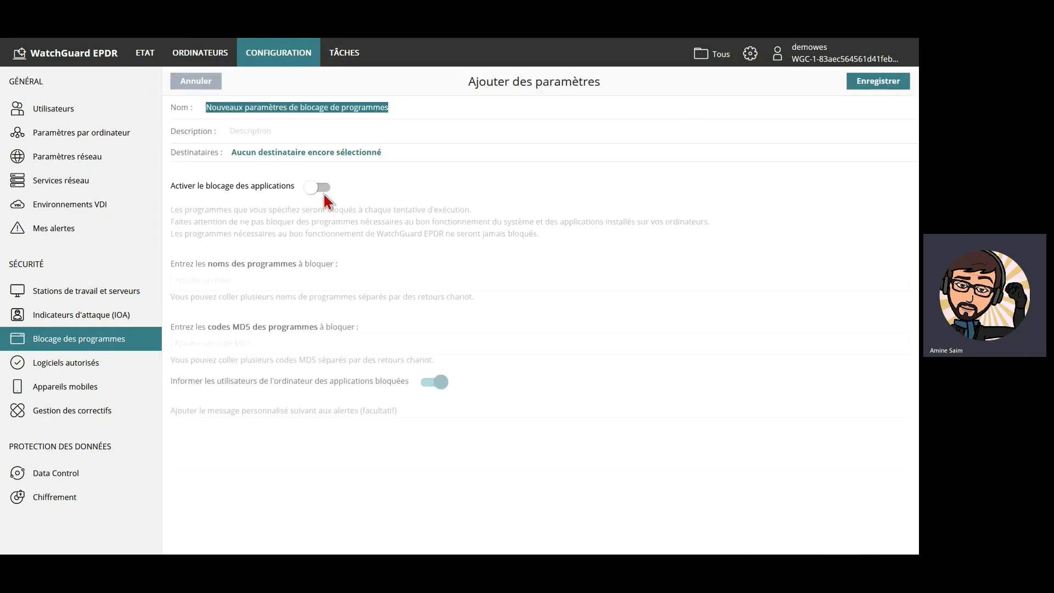
left_click(333, 159)
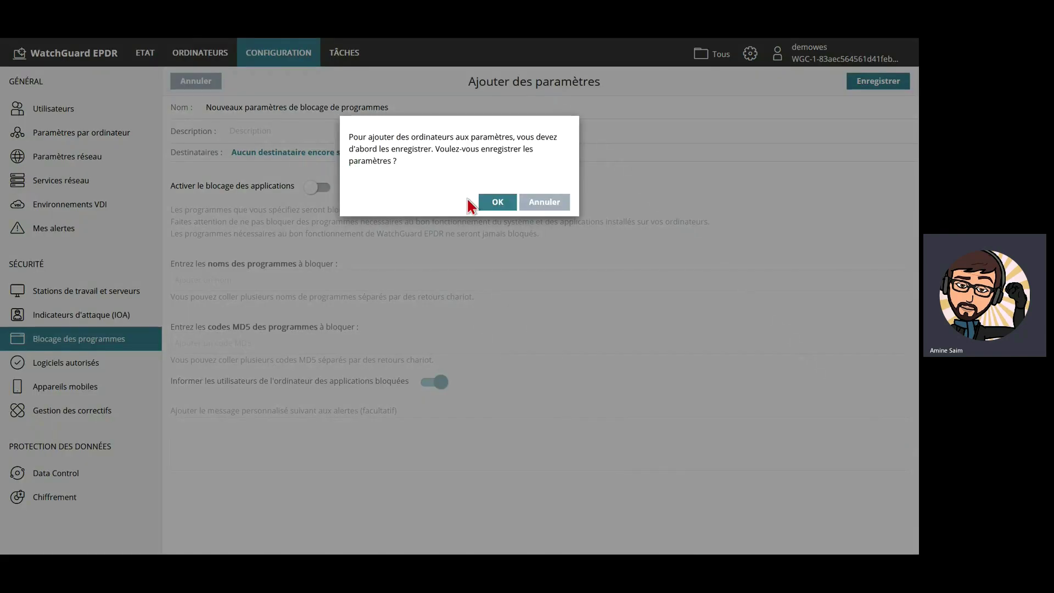
left_click(494, 203)
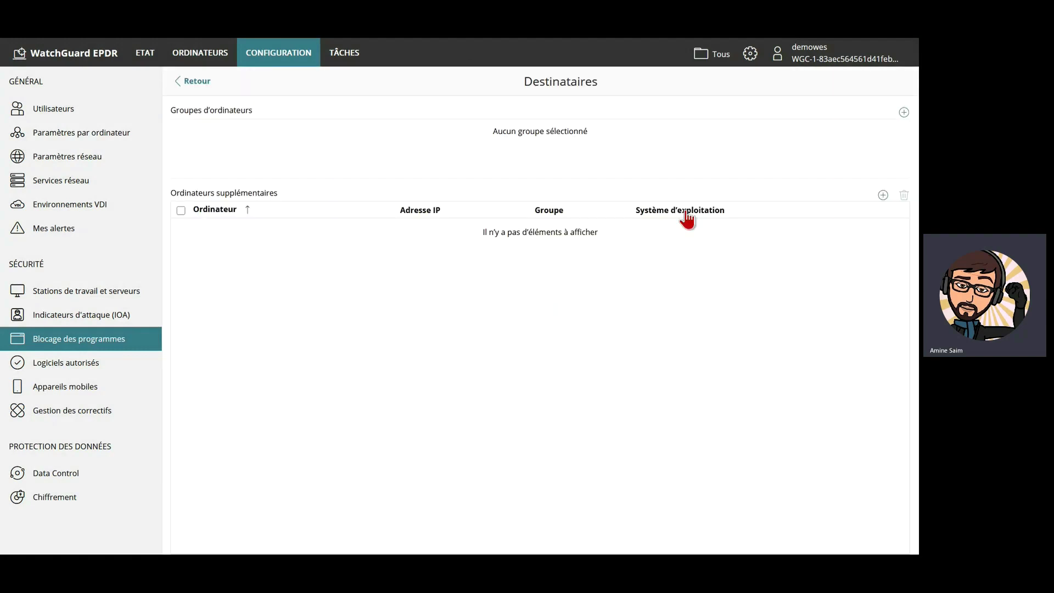
Add WIN-SERVER-2 as an additional computer in the recipients, and return to the program blocking configuration.
left_click(883, 196)
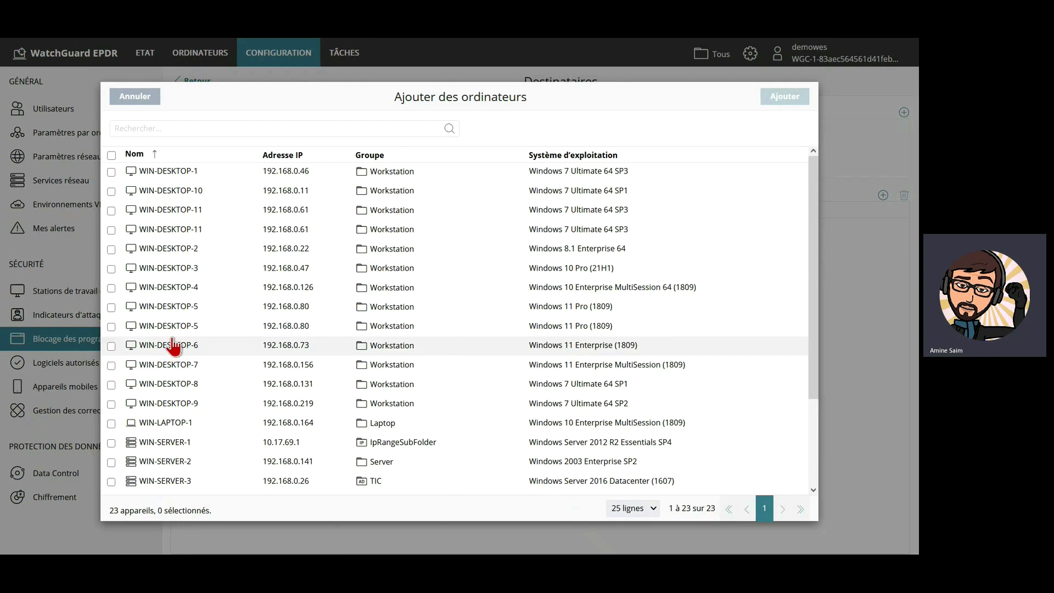
scroll(177, 349, "down", 1)
scroll(177, 349, "down", 2)
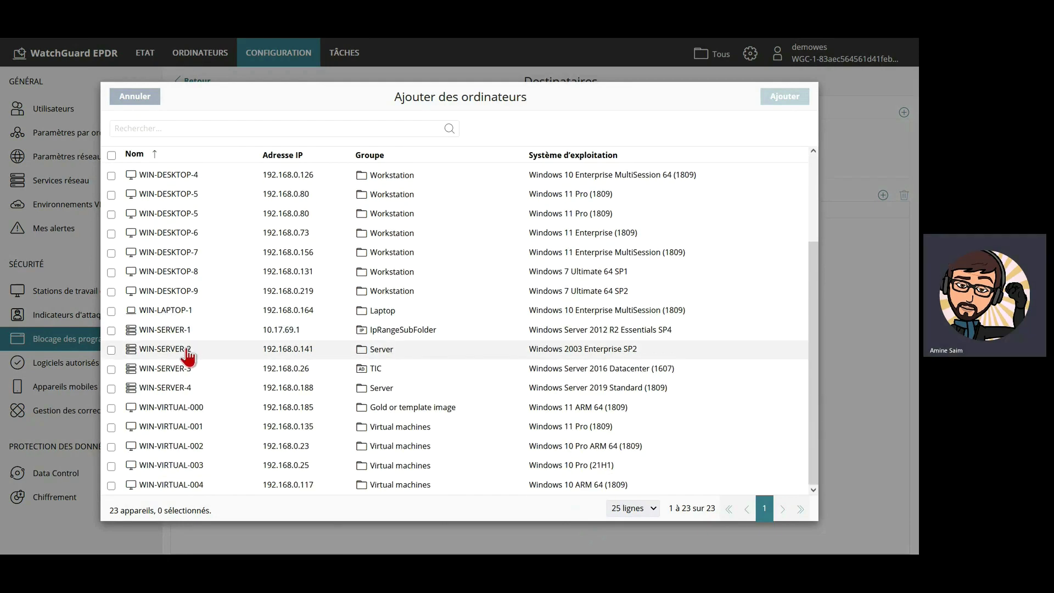
left_click(190, 351)
left_click(784, 97)
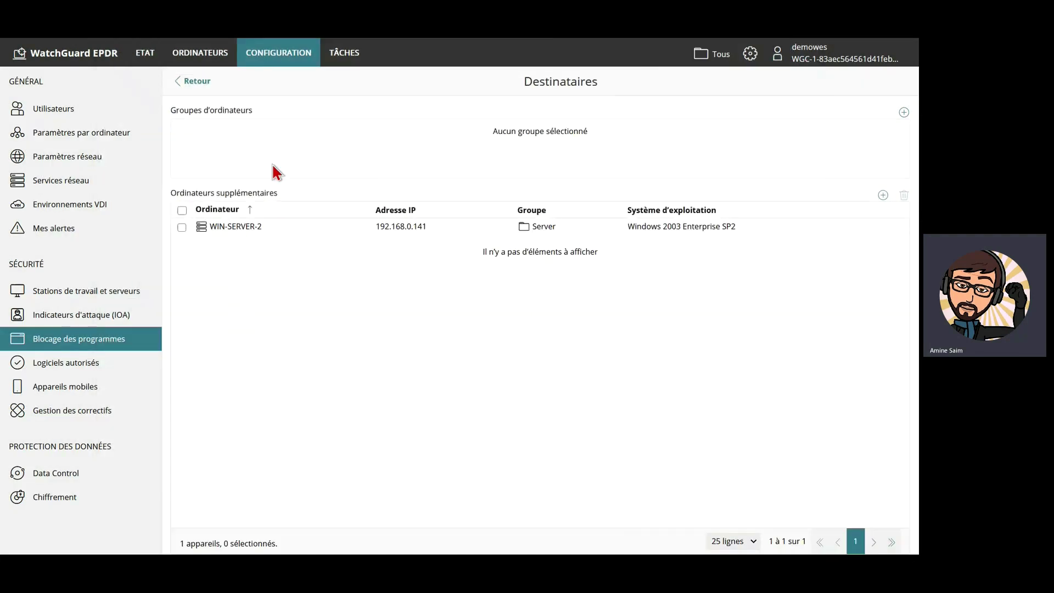
left_click(197, 84)
Enable application blocking for the program name cmd.exe and save the configuration.
left_click(317, 192)
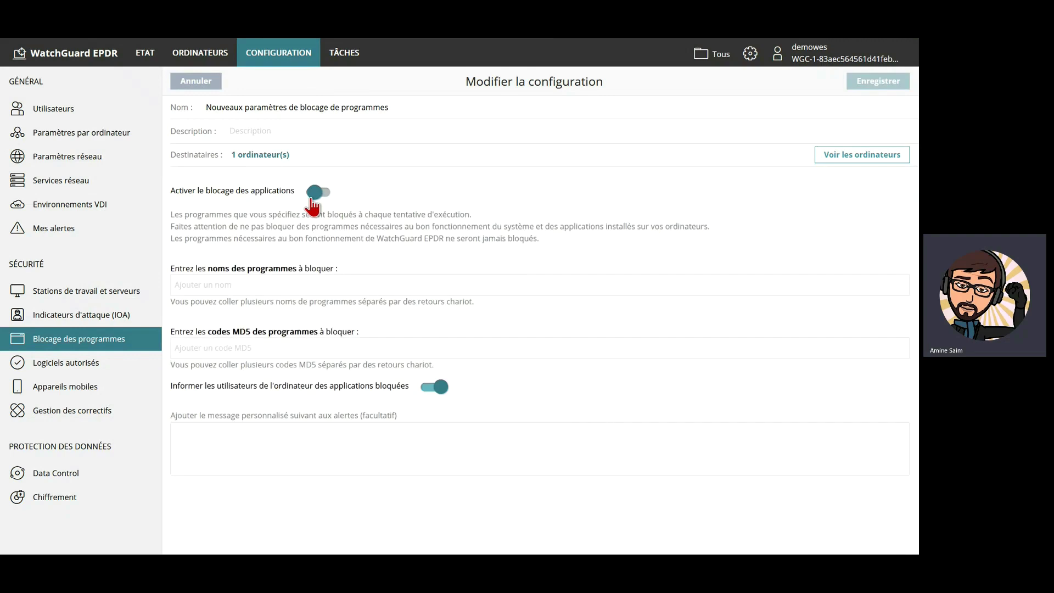
left_click(241, 279)
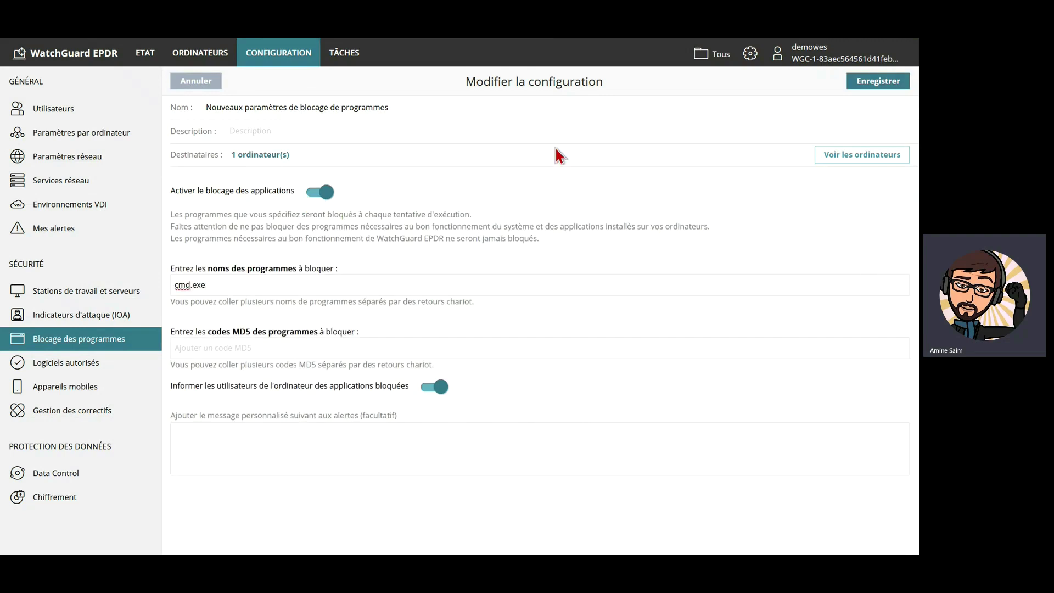
left_click(876, 82)
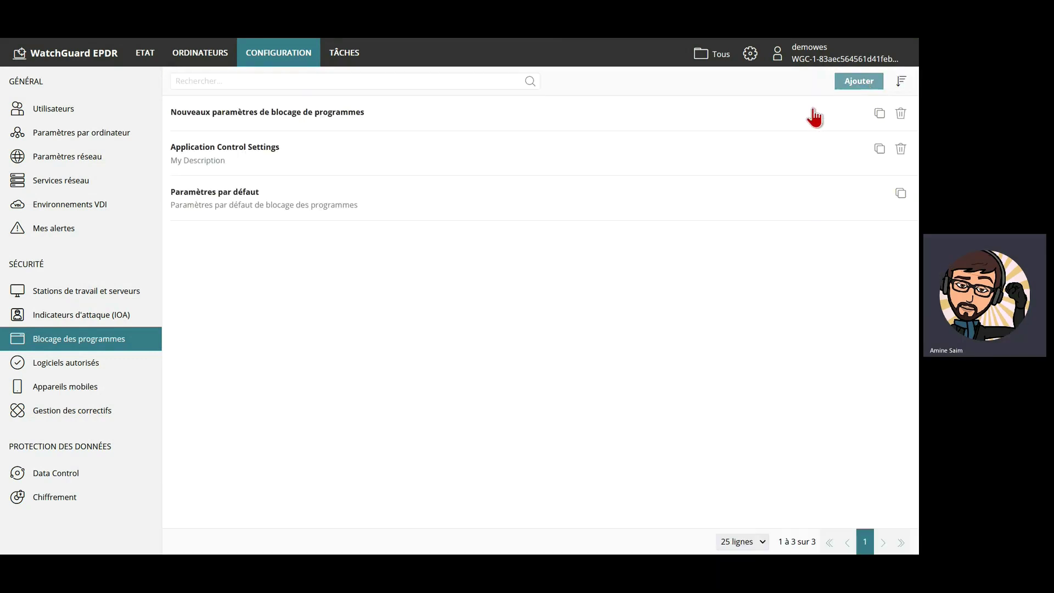
Return to the attack indicator list, open WIN-DESKTOP-1's blocked RDP brute-force credentials indicator, and review its recommendations and RDP containment option.
left_click(199, 61)
left_click(160, 63)
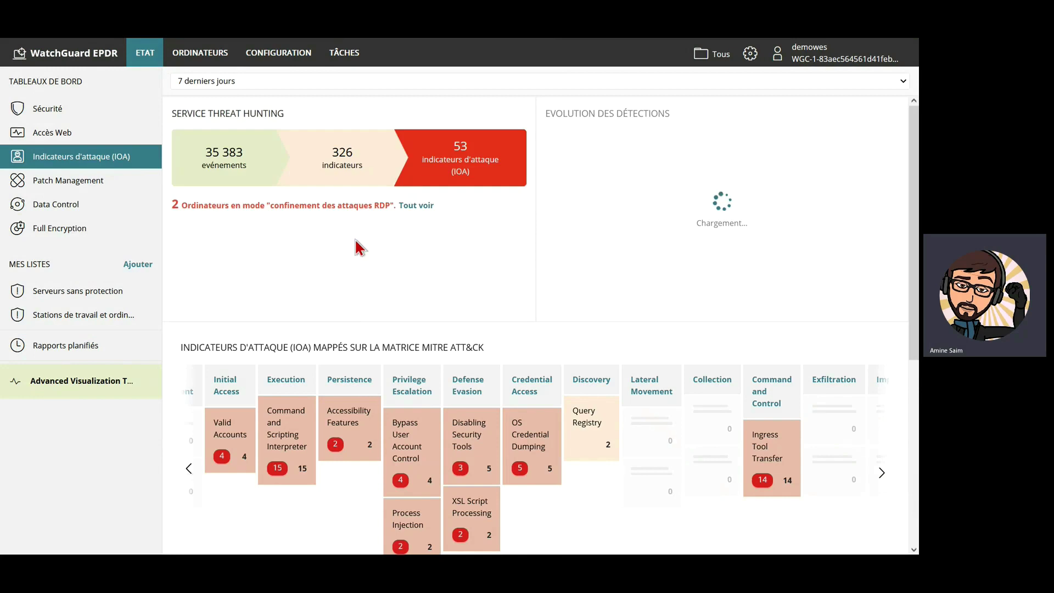
left_click(454, 183)
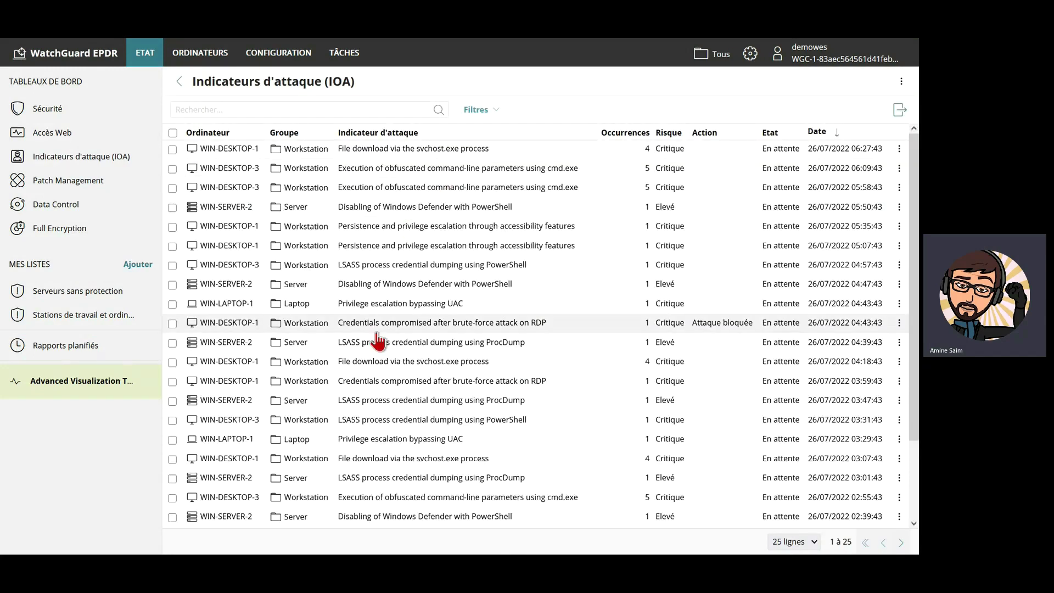
left_click(470, 325)
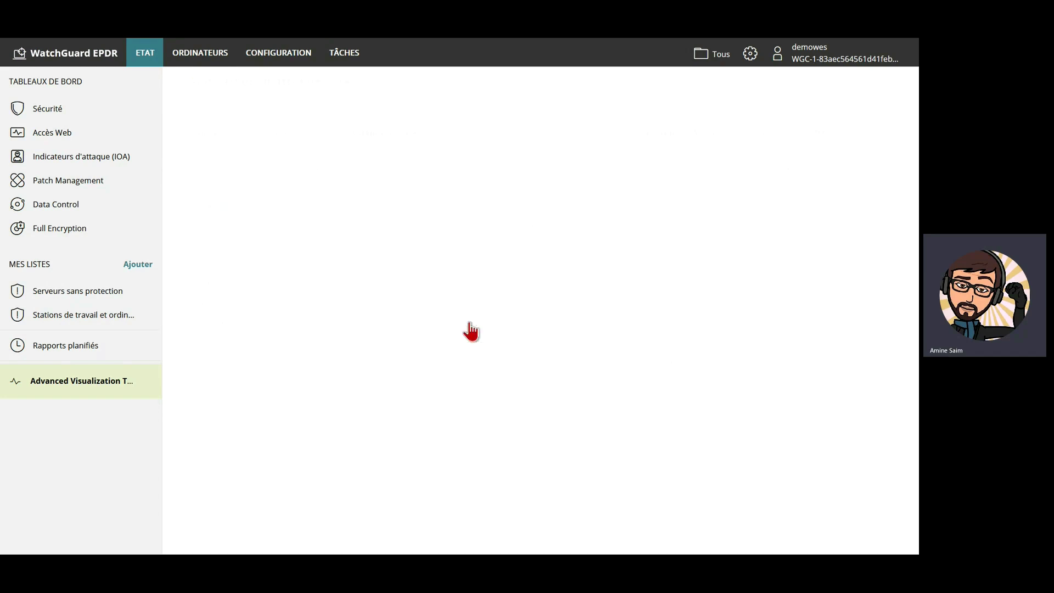
scroll(461, 325, "down", 3)
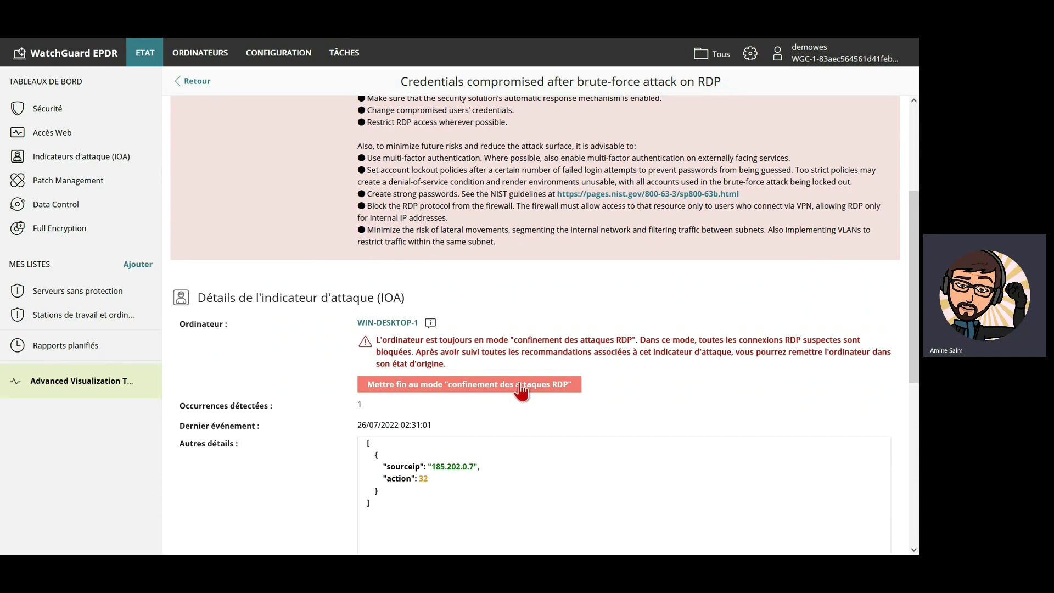
scroll(516, 351, "up", 1)
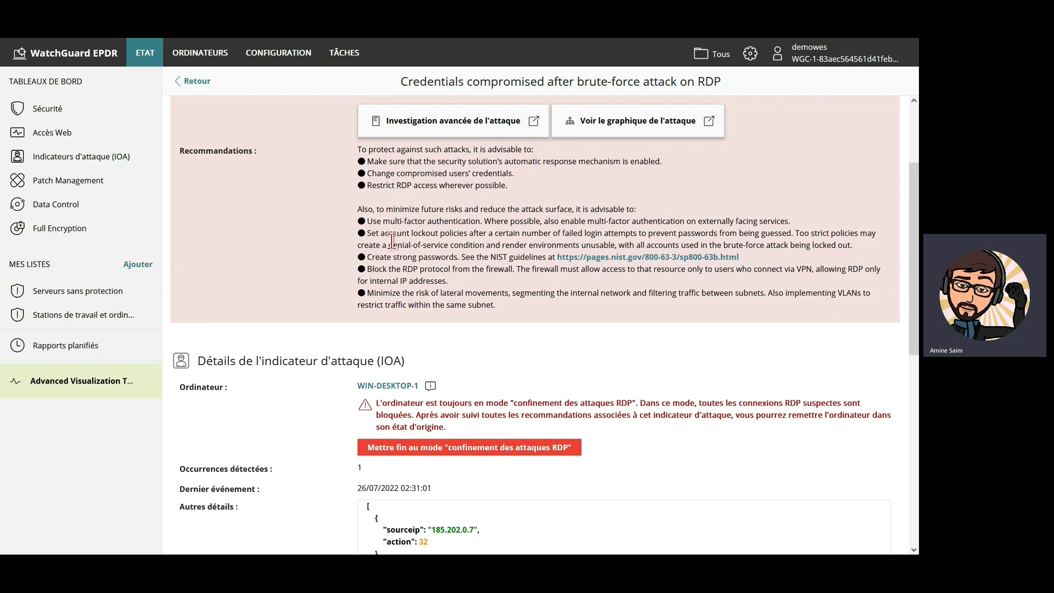
Open WIN-DESKTOP-1's computer page, review the computer isolation options, and close them without isolating the machine.
left_click(396, 386)
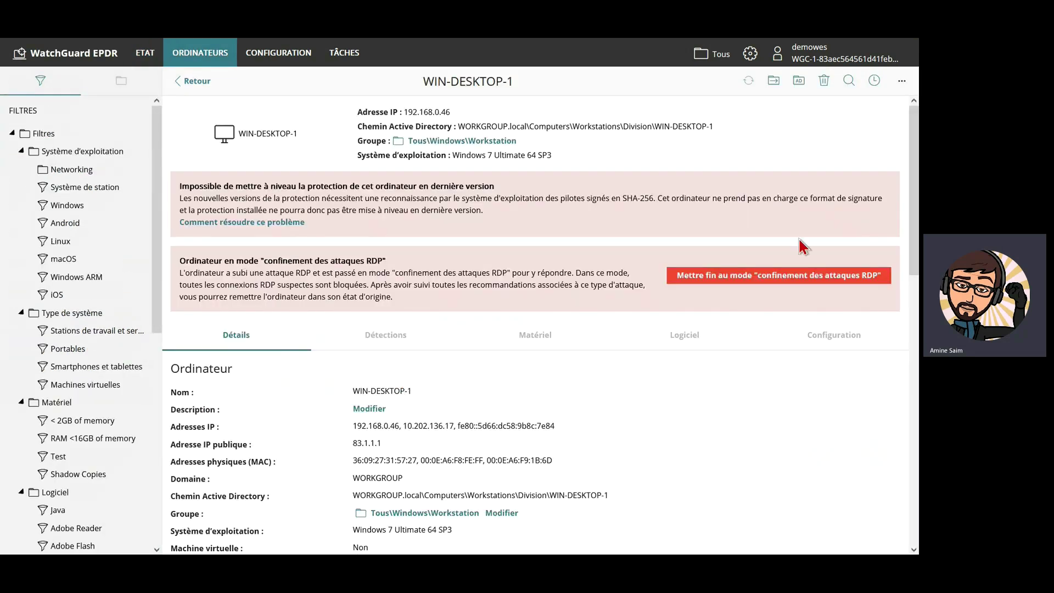
left_click(901, 80)
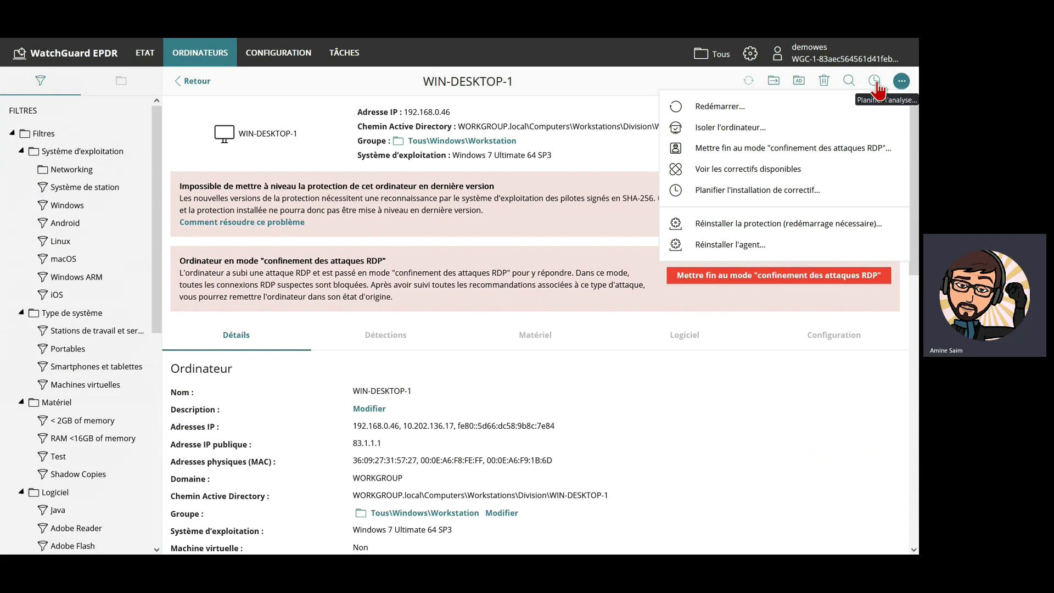
left_click(726, 132)
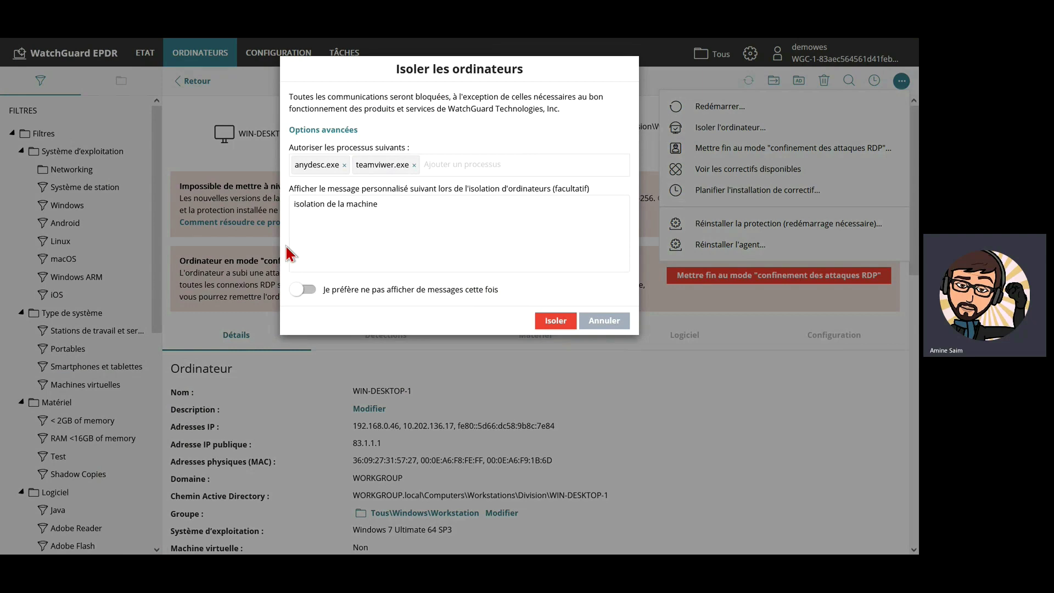
left_click(603, 321)
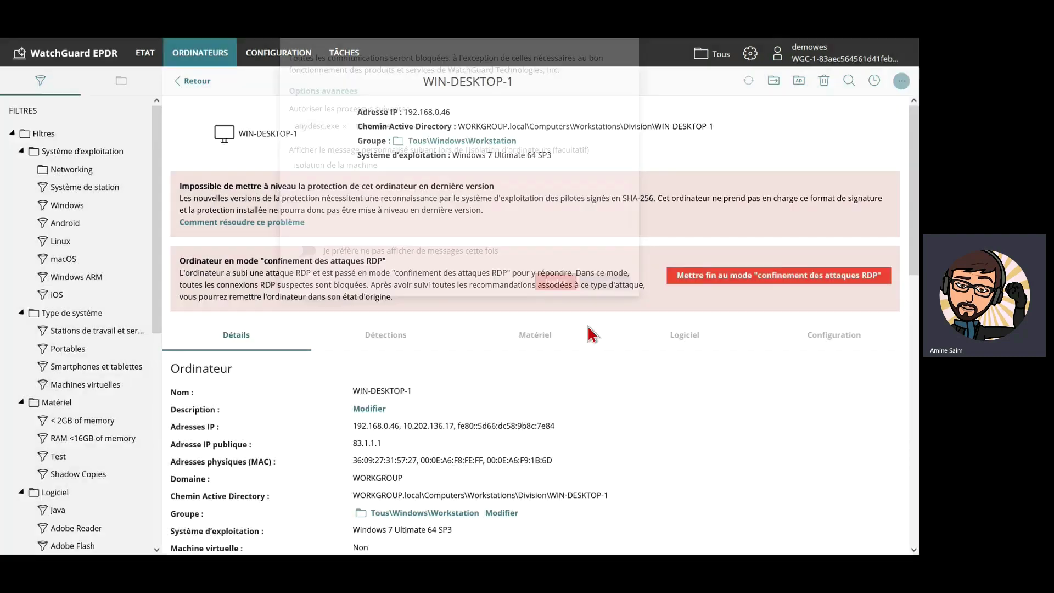
Open the WorkstationAndServer Settings security configuration for workstations and servers, and go to the firewall's connection rules.
left_click(285, 62)
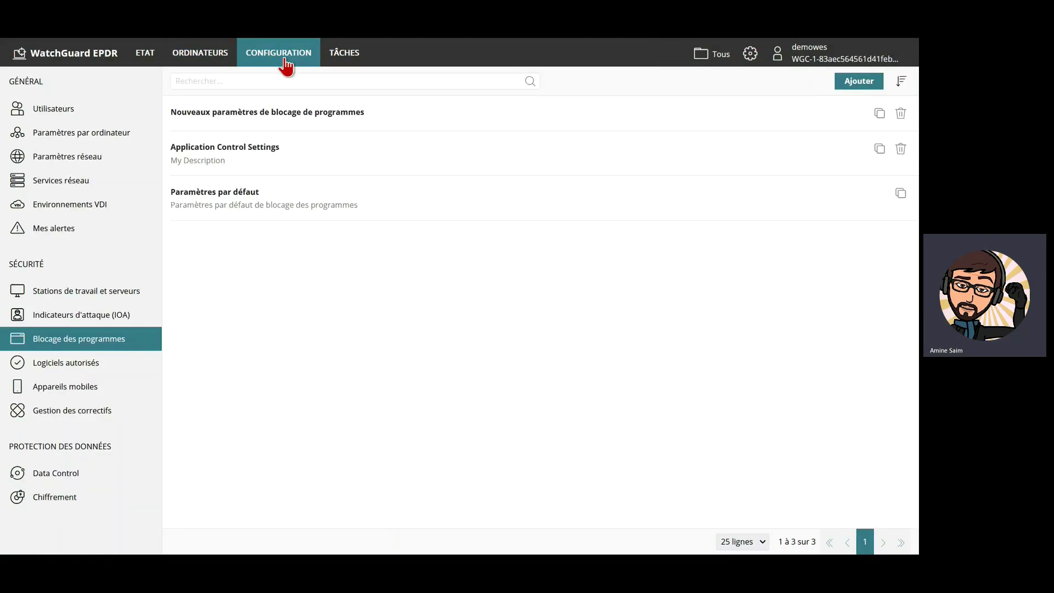
left_click(111, 301)
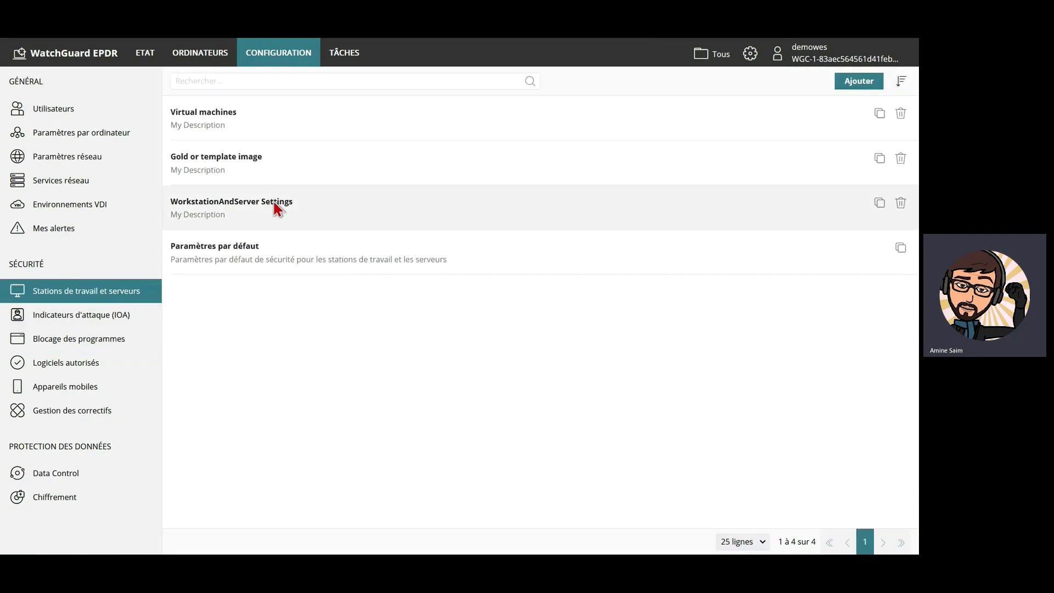
left_click(274, 204)
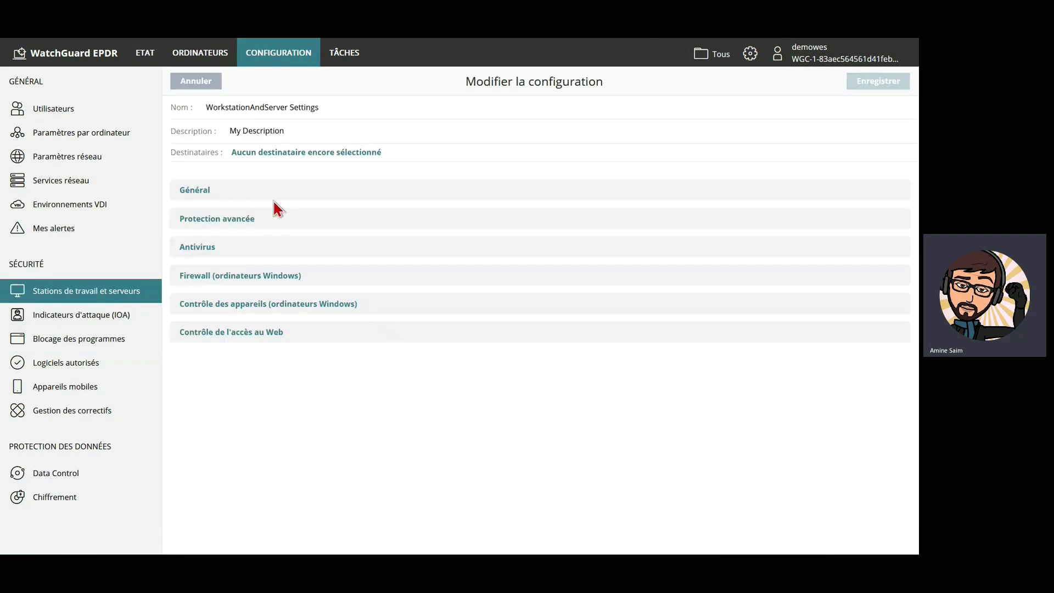
left_click(211, 278)
scroll(303, 340, "down", 4)
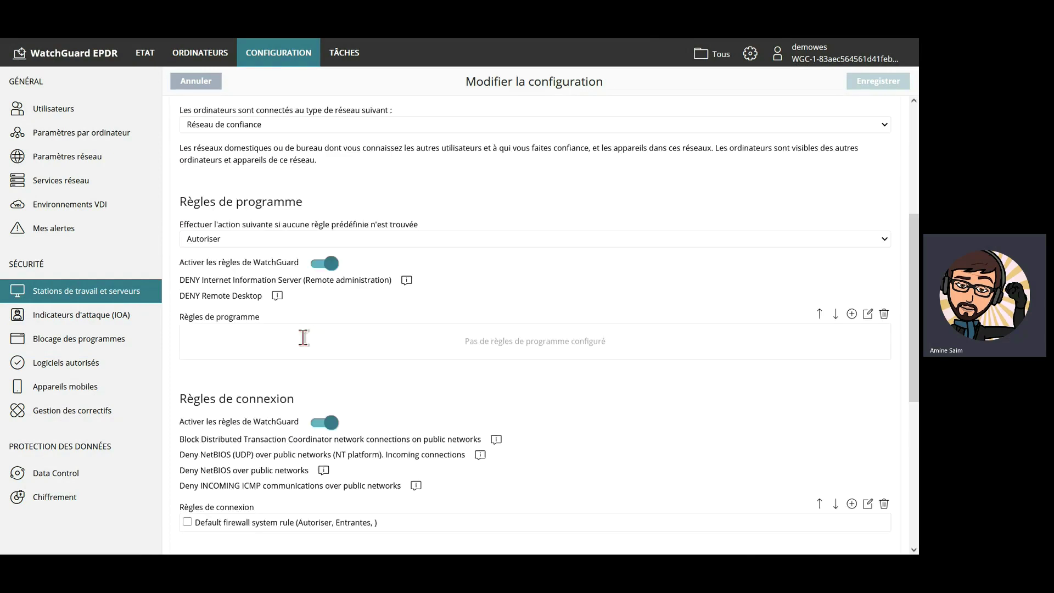
scroll(604, 314, "down", 3)
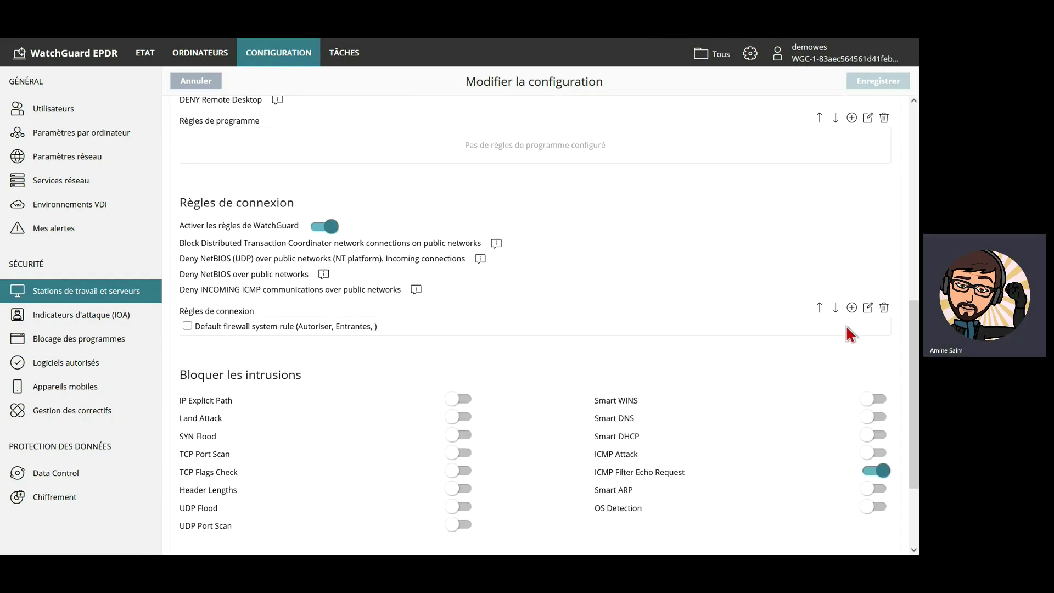
Start a new firewall connection rule with the action Refuser and the direction Entrantes.
left_click(851, 308)
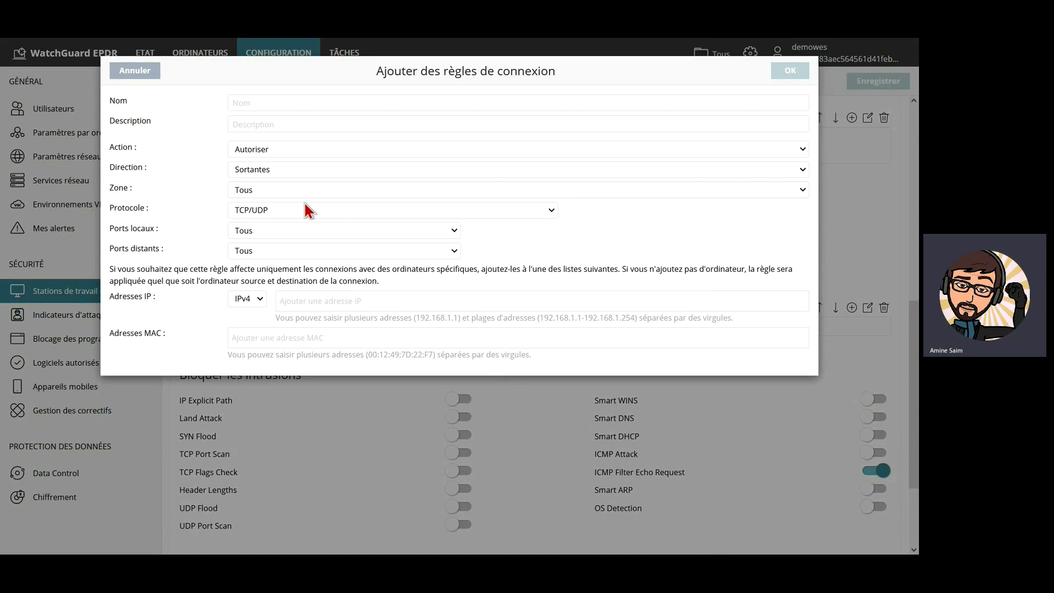
left_click(301, 152)
left_click(294, 167)
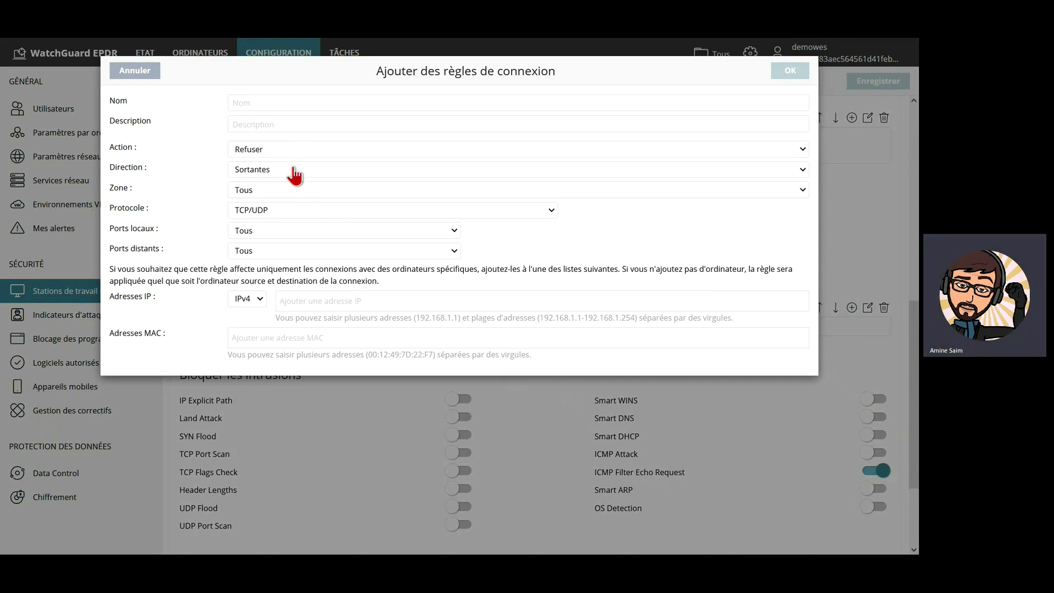
left_click(276, 169)
left_click(277, 188)
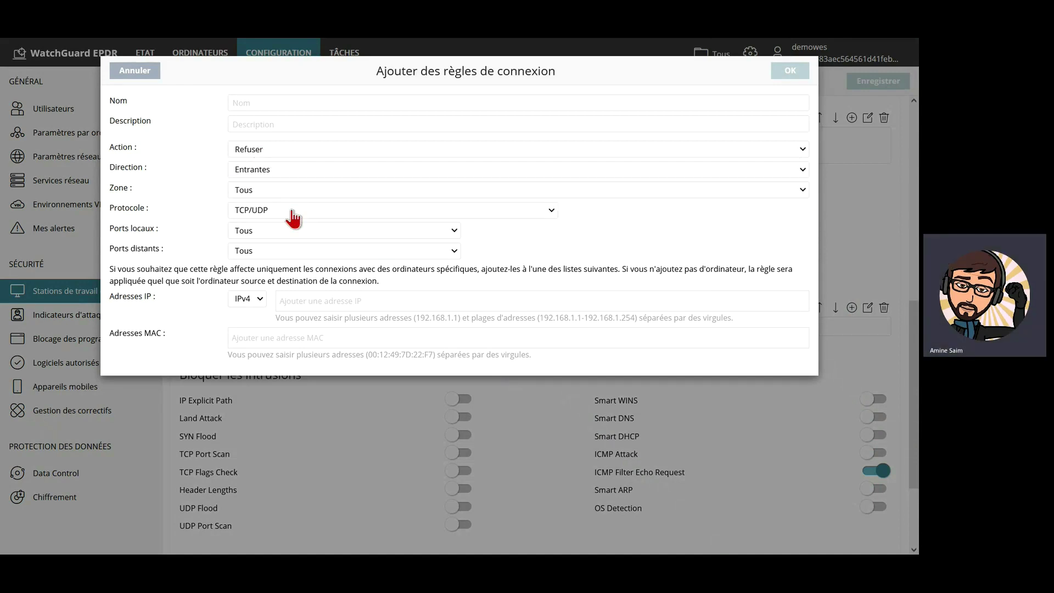
Limit the deny rule to the RDP protocol under Types IP, name it b, and add it to the connection rules.
left_click(294, 218)
left_click(269, 295)
scroll(725, 277, "down", 15)
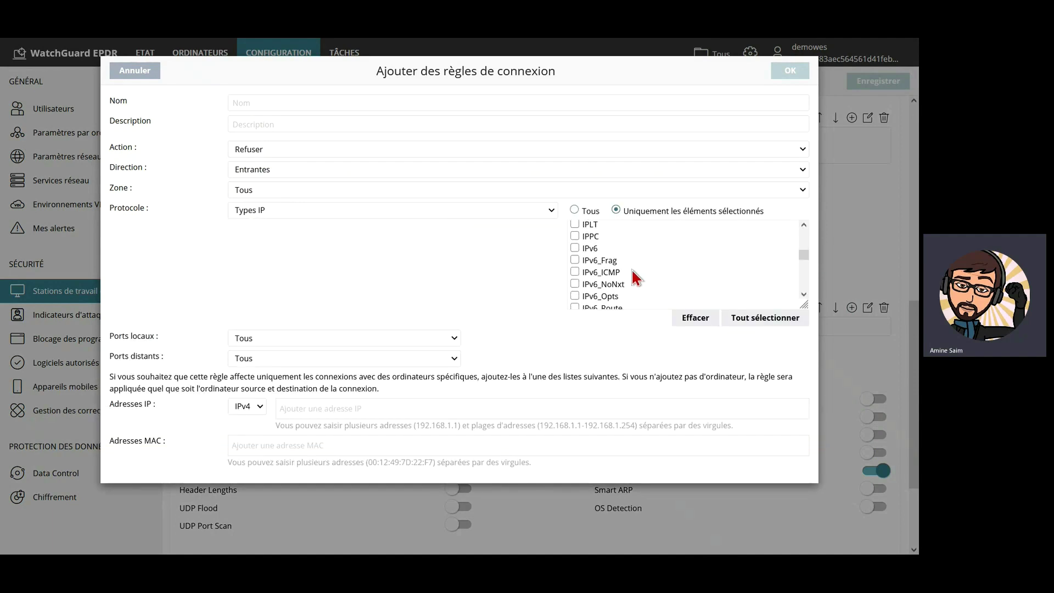
scroll(626, 283, "down", 12)
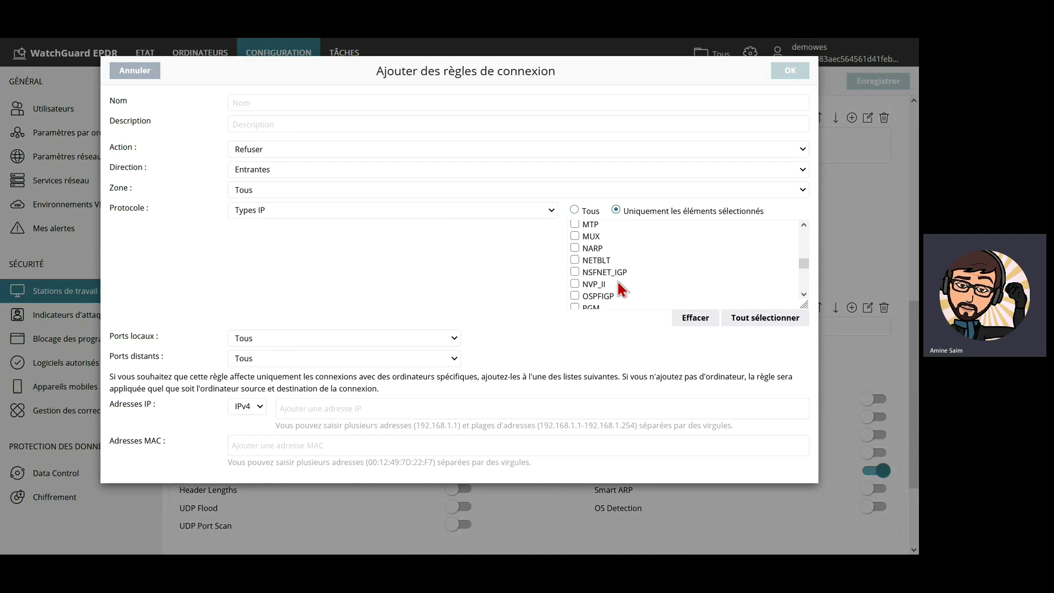
scroll(620, 288, "down", 3)
scroll(616, 287, "up", 2)
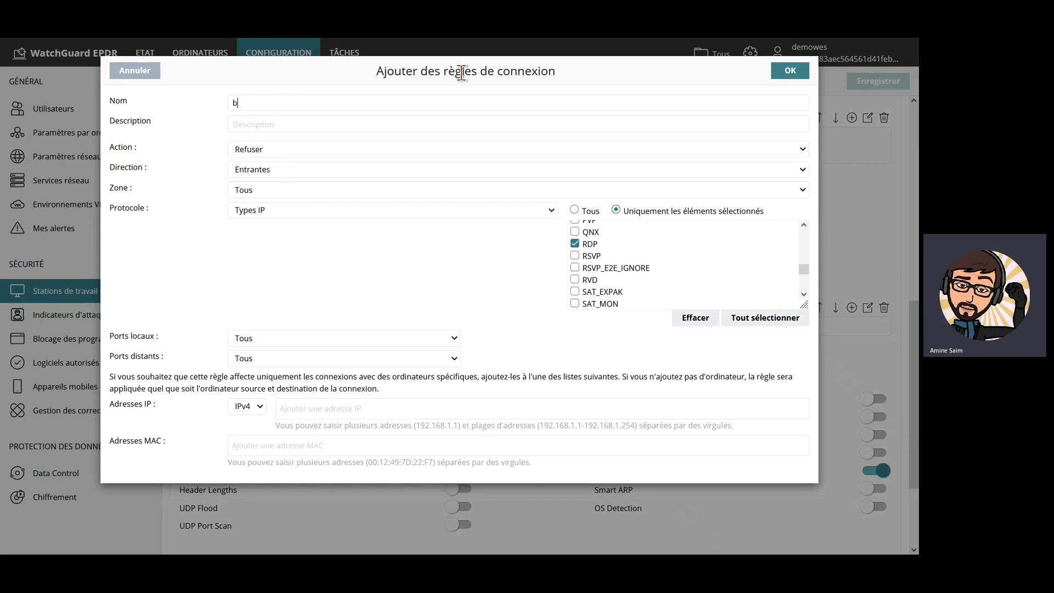
left_click(788, 73)
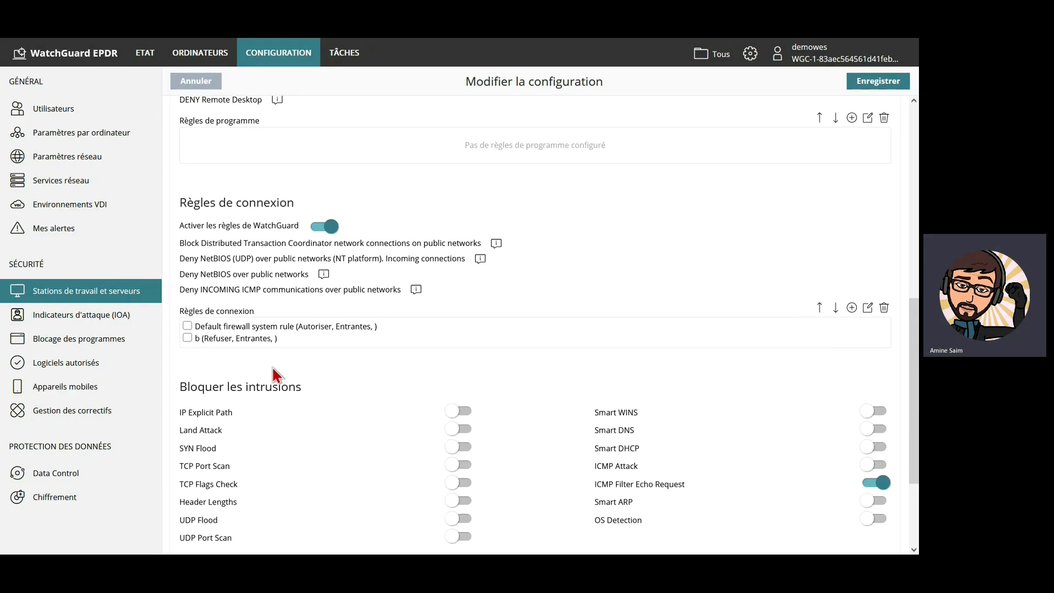
Start a second connection rule that keeps the action Autoriser, with direction Entrantes and the RDP protocol under Types IP.
left_click(852, 308)
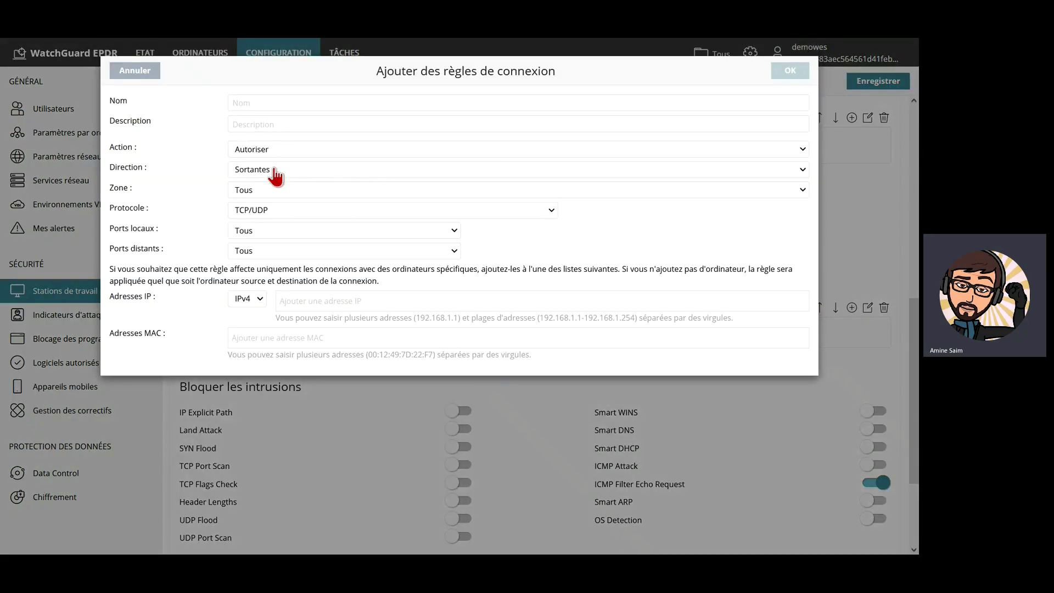
left_click(275, 174)
left_click(275, 185)
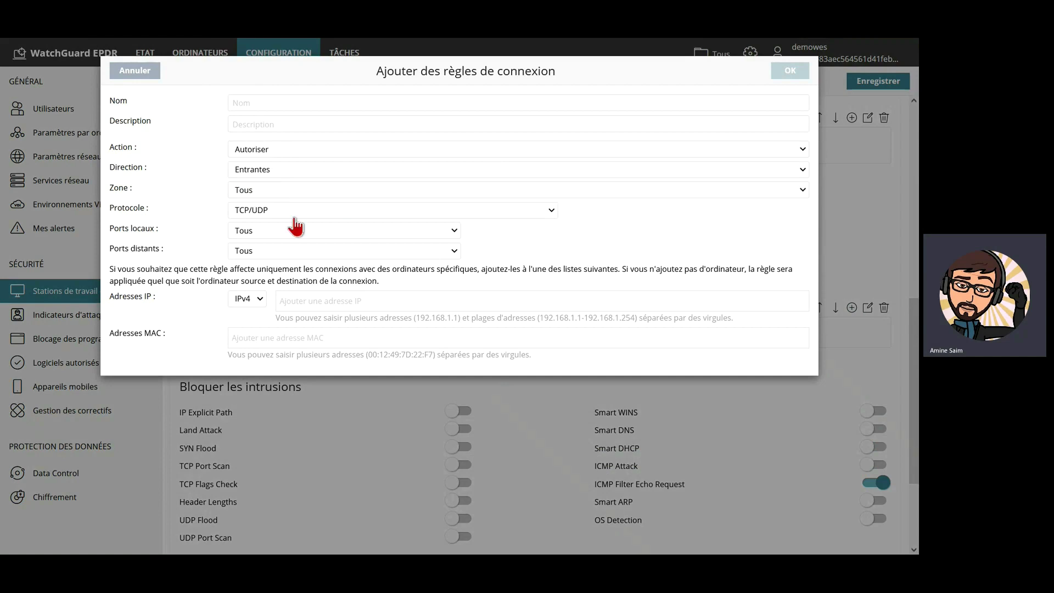
left_click(369, 216)
left_click(294, 298)
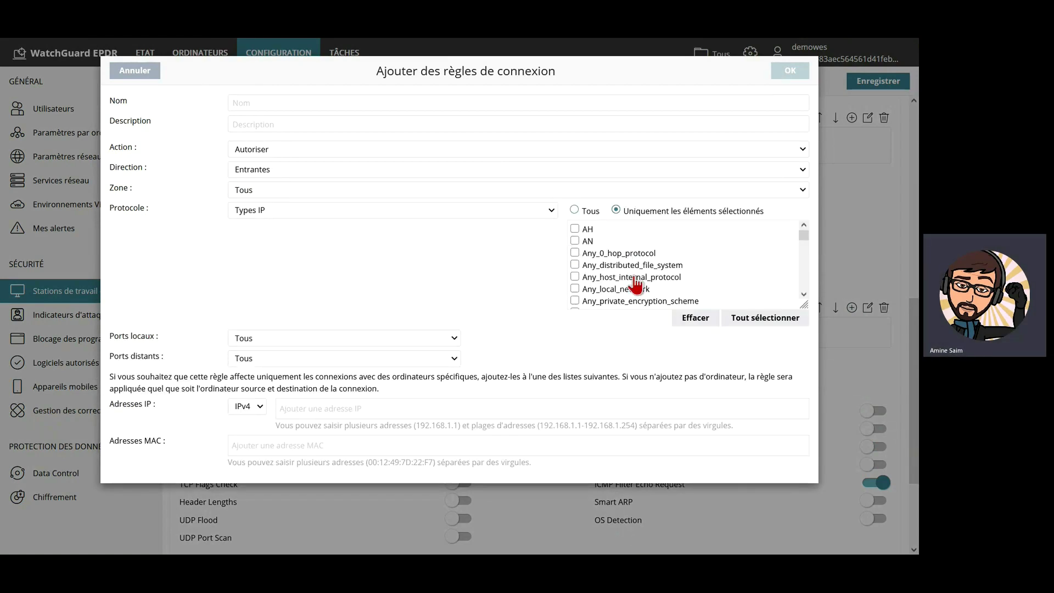
scroll(635, 279, "down", 15)
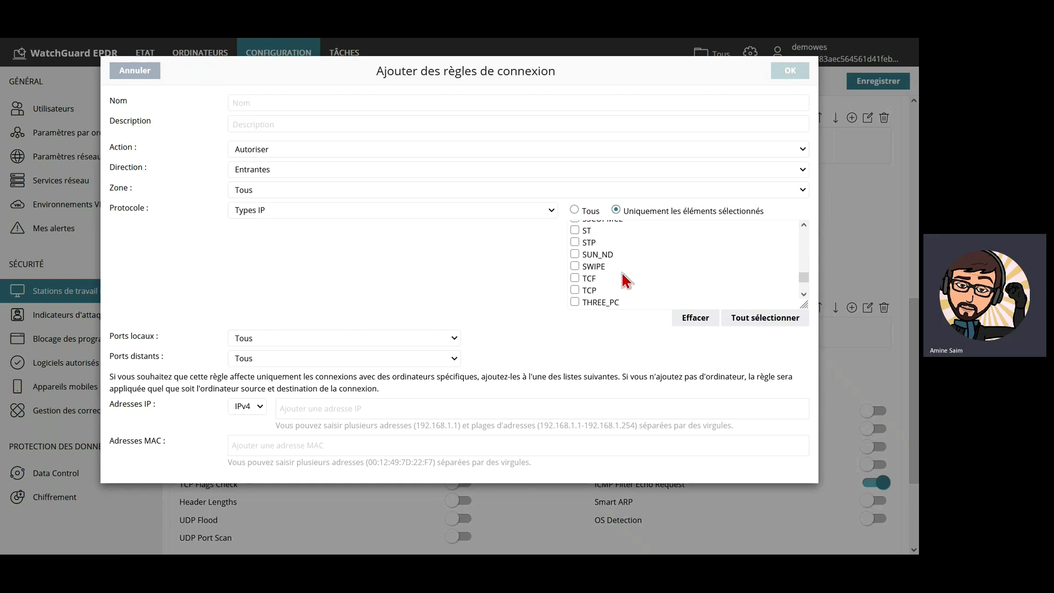
scroll(626, 281, "down", 2)
scroll(615, 282, "up", 10)
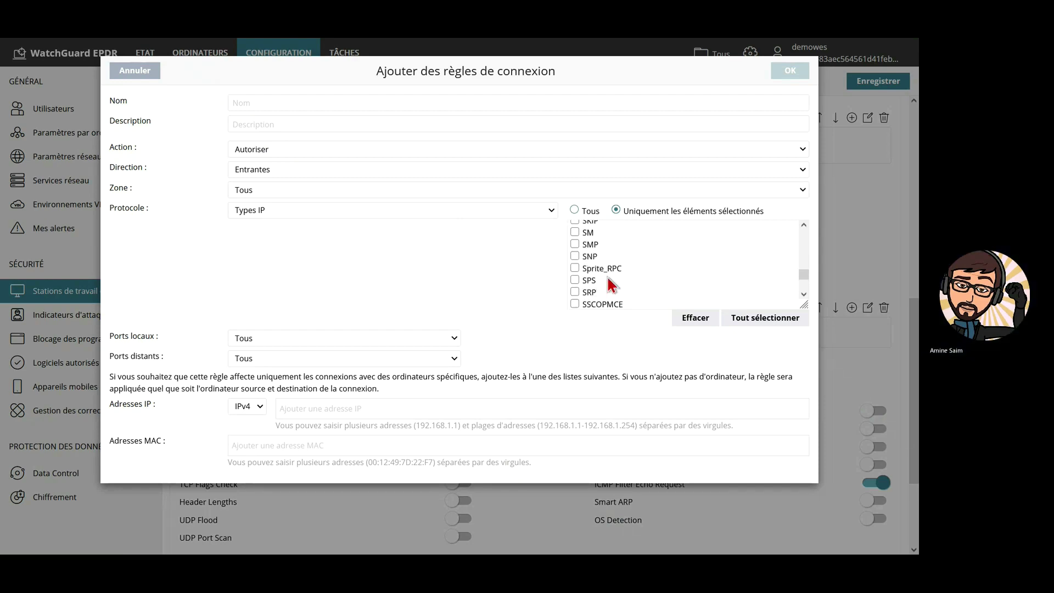
scroll(609, 285, "up", 2)
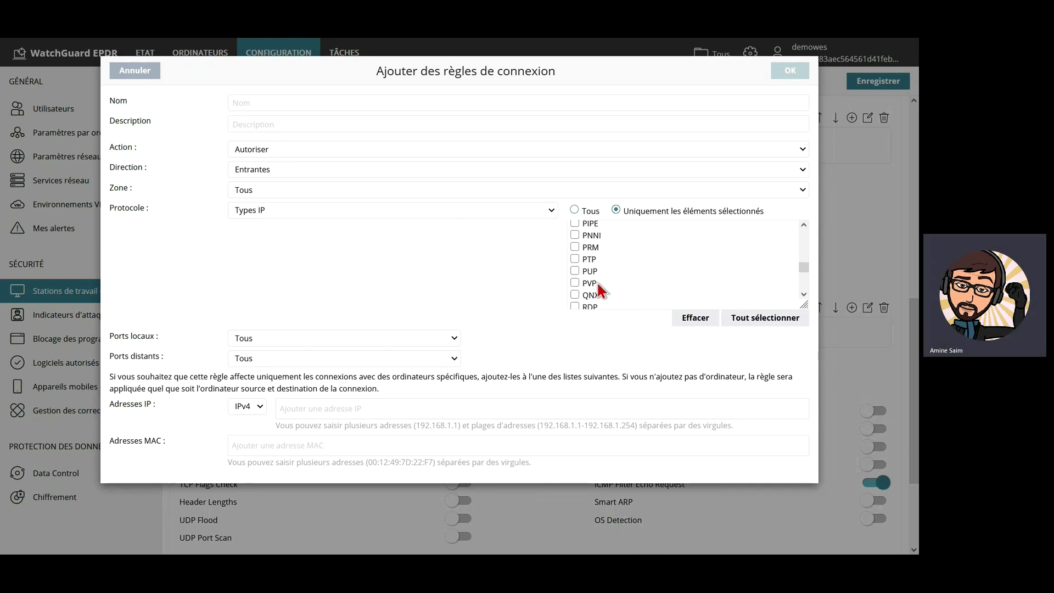
left_click(574, 306)
Restrict the allow rule to the IPv4 range 192.168.1.1-192.168.1.254, name it ghf, and add it to the connection rules.
left_click_drag(562, 424, 626, 424)
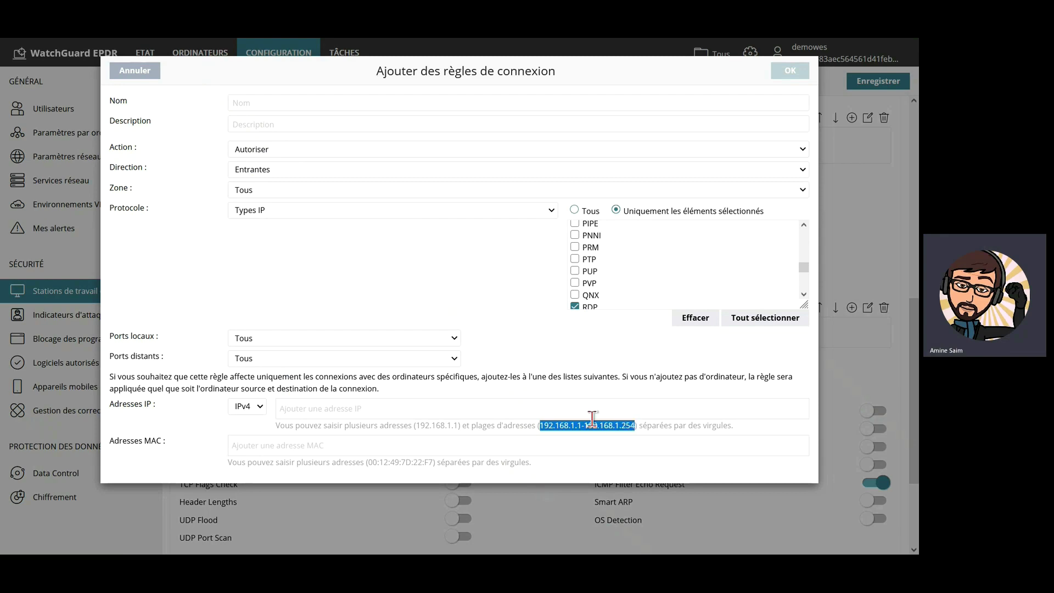
left_click(408, 412)
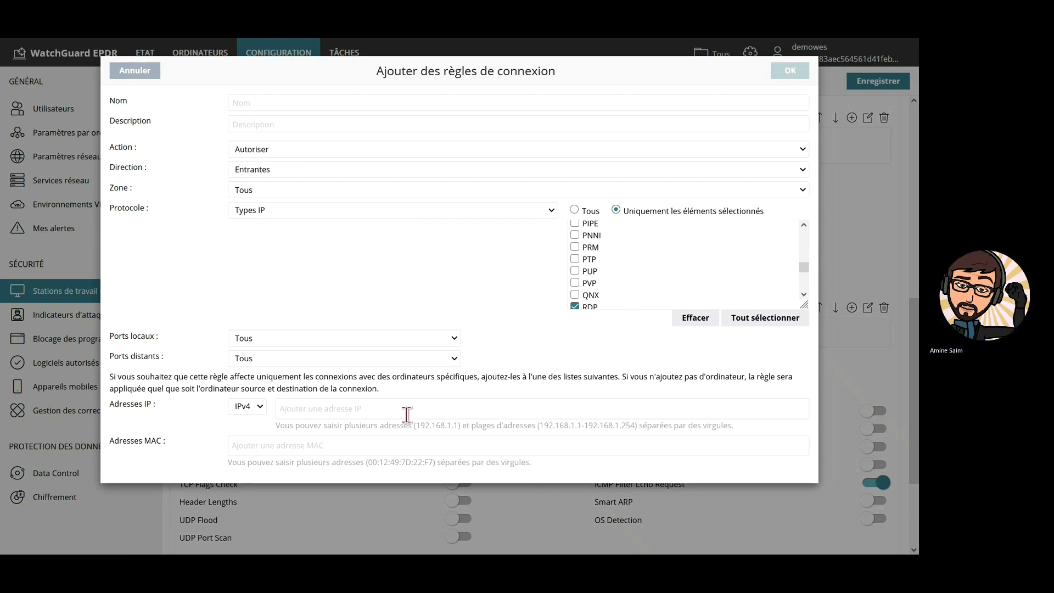
type("192.168.1.1-192.168.1.254")
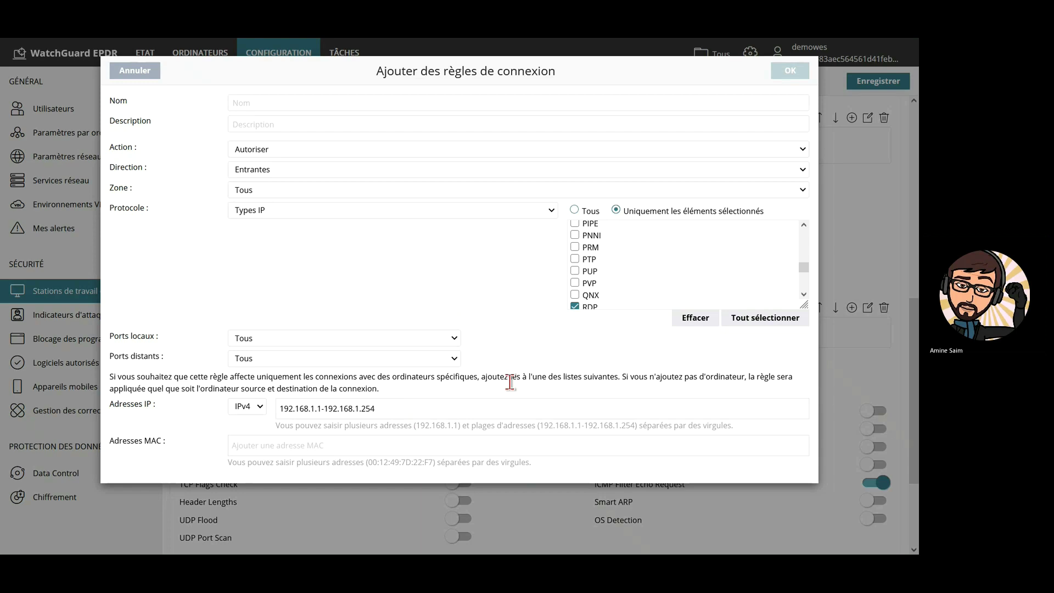
left_click(305, 105)
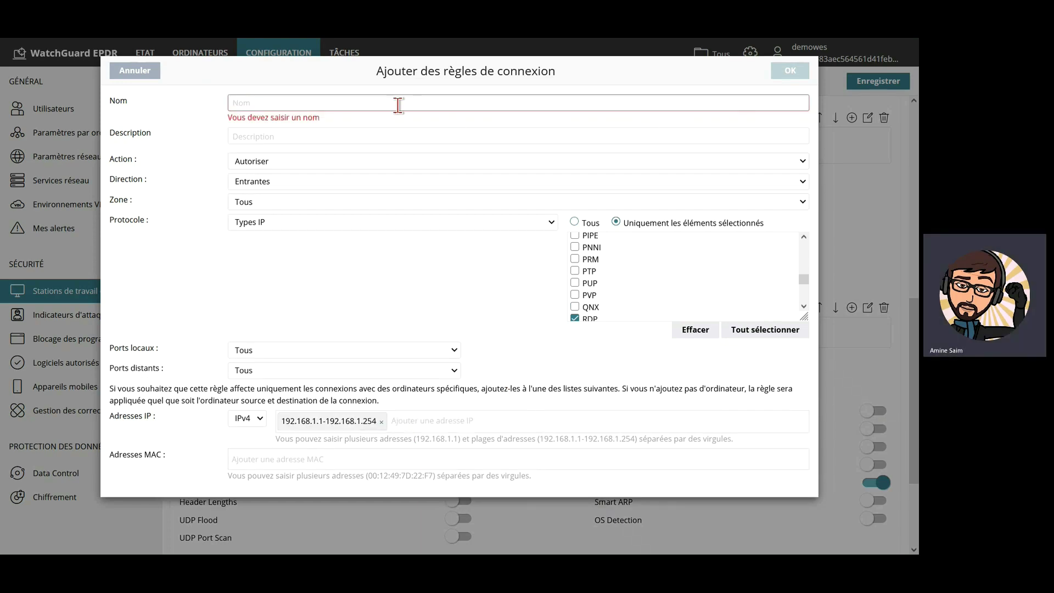
type("ghf")
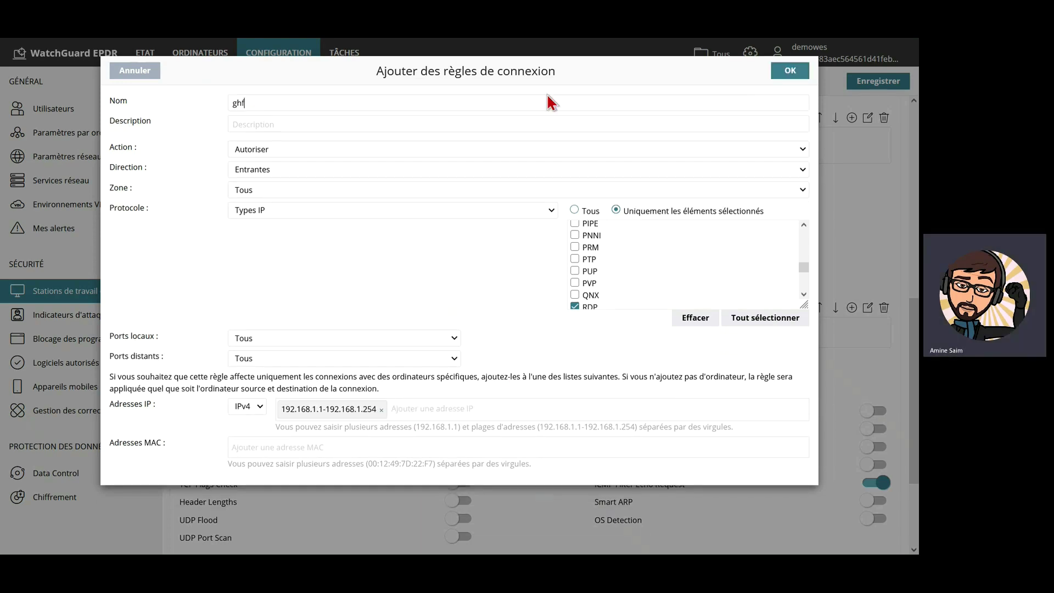
left_click(789, 72)
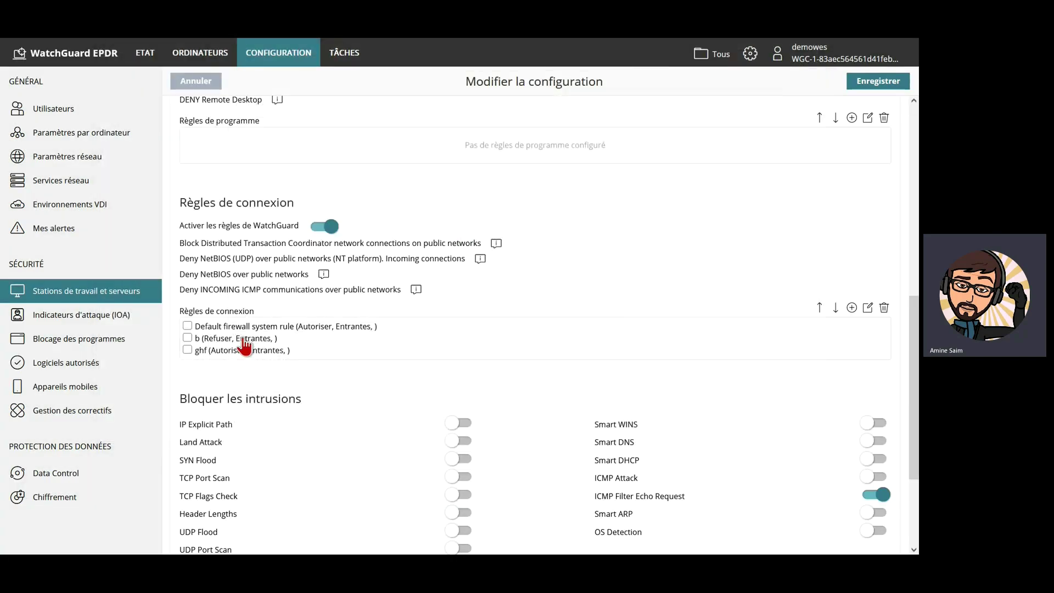
Check the list of connection rules and save the WorkstationAndServer Settings configuration.
scroll(365, 377, "down", 1)
scroll(329, 298, "up", 2)
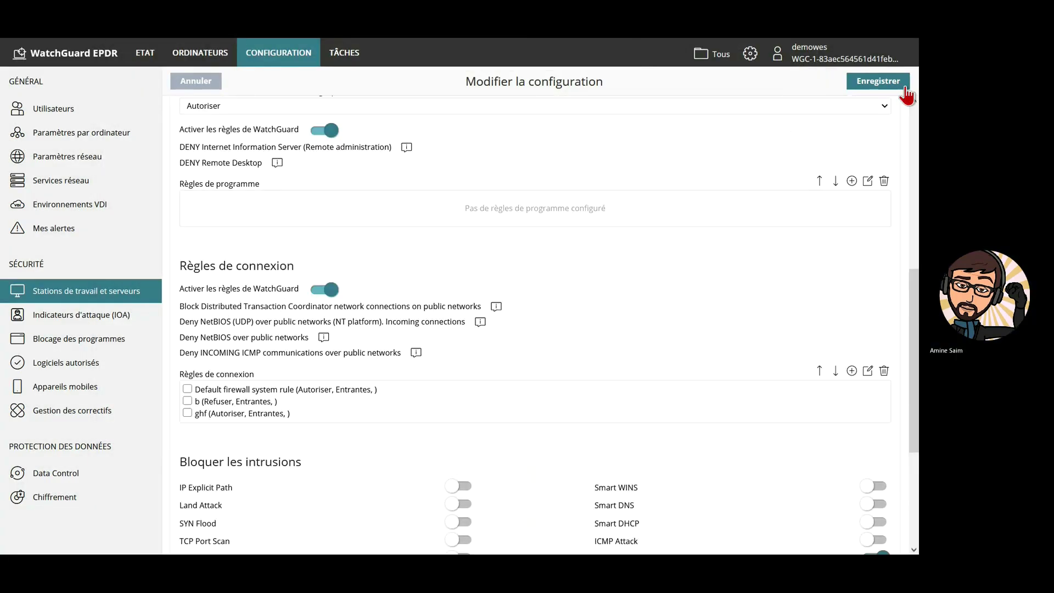
left_click(856, 81)
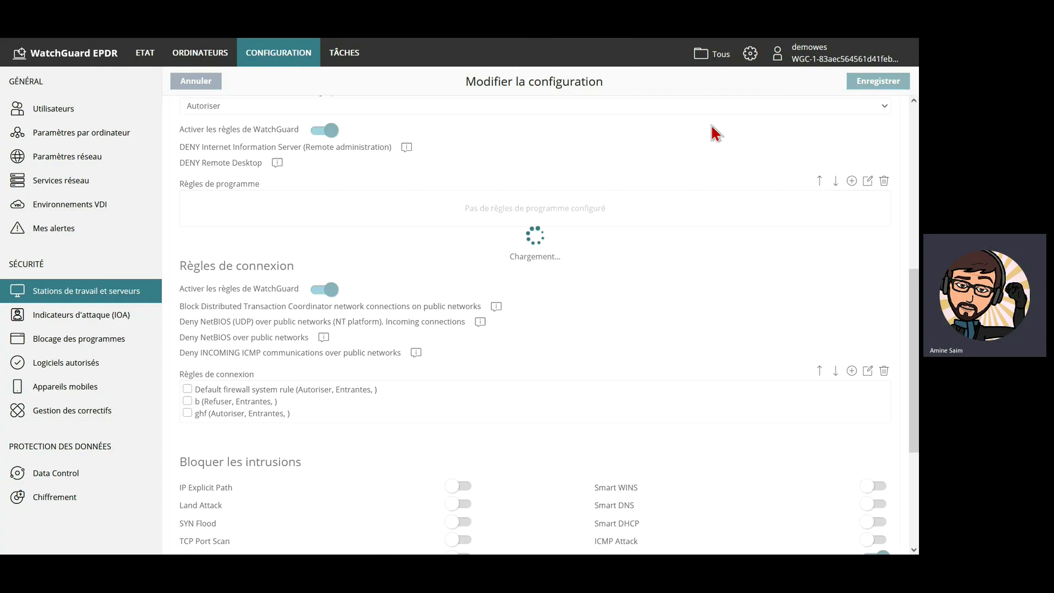
Return to the security dashboard and open the protection status list of all computers to look through it.
left_click(135, 63)
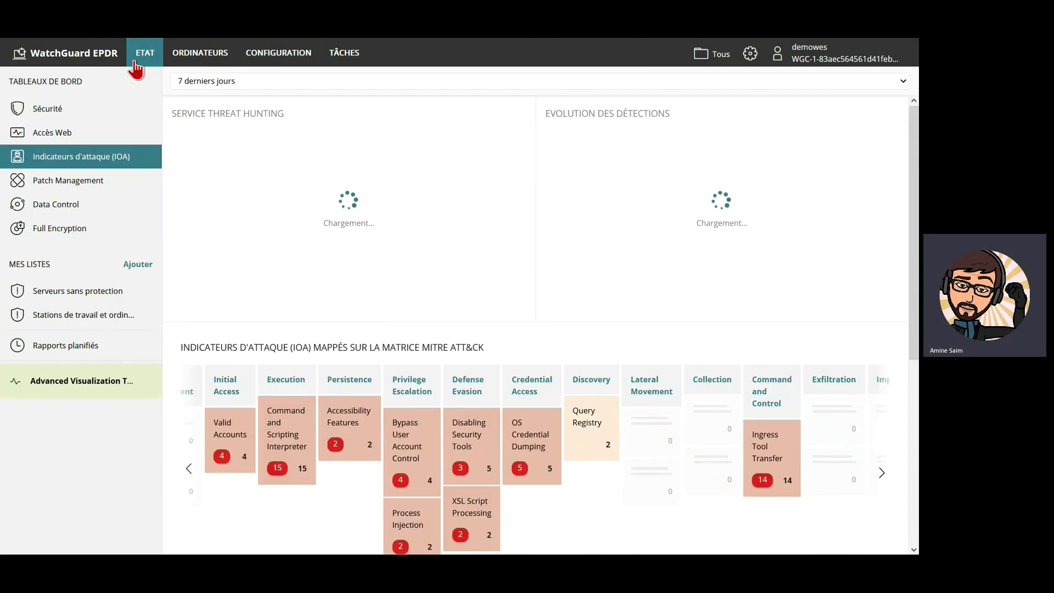
left_click(63, 116)
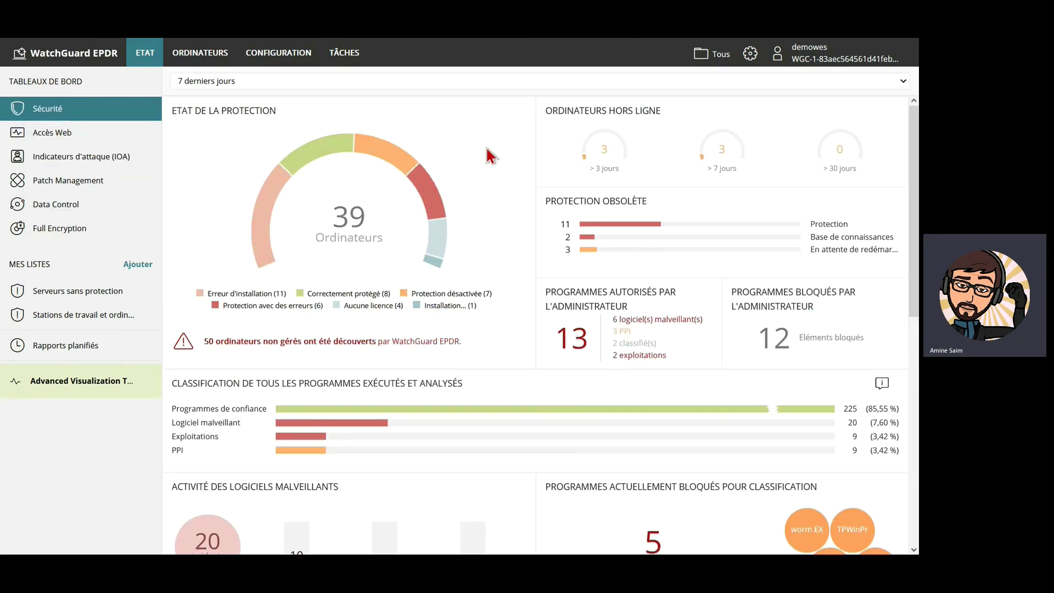
left_click(339, 238)
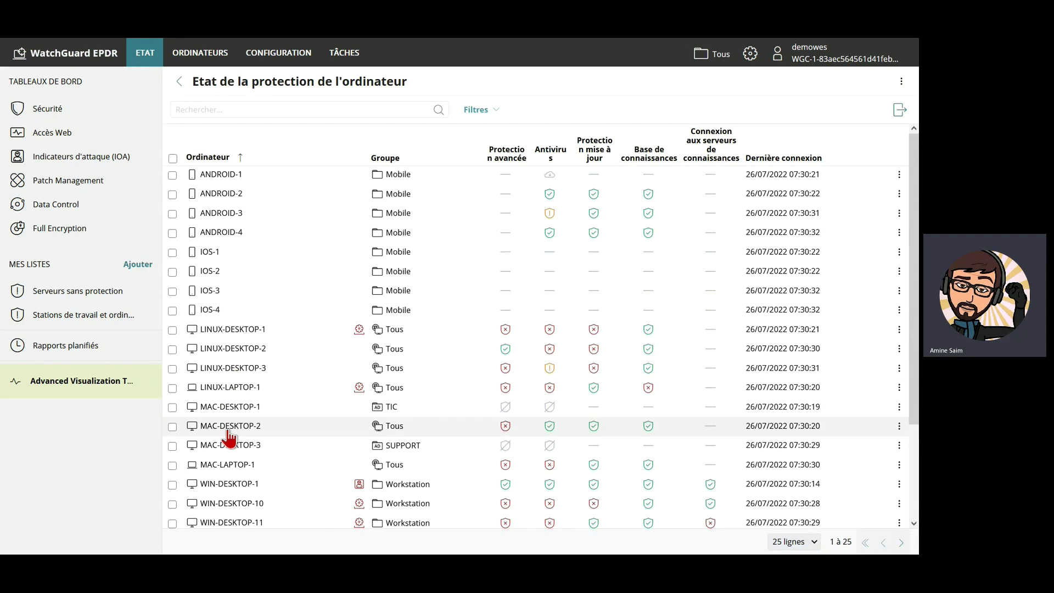
scroll(229, 437, "down", 3)
Open WIN-DESKTOP-11 from the protection status list and expand the CPU section of its hardware information.
left_click(238, 407)
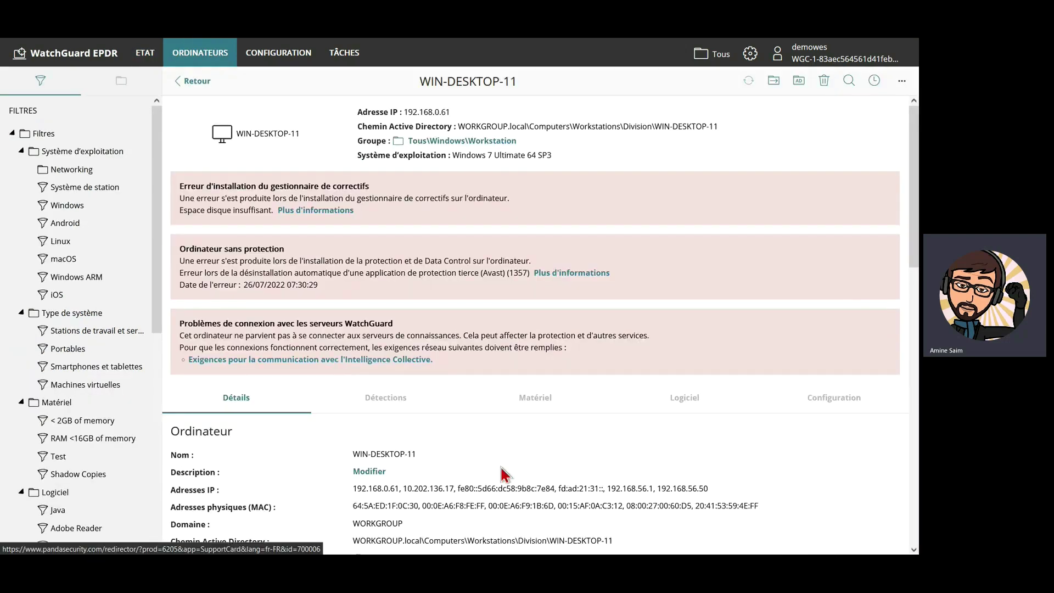
left_click(542, 401)
left_click(257, 443)
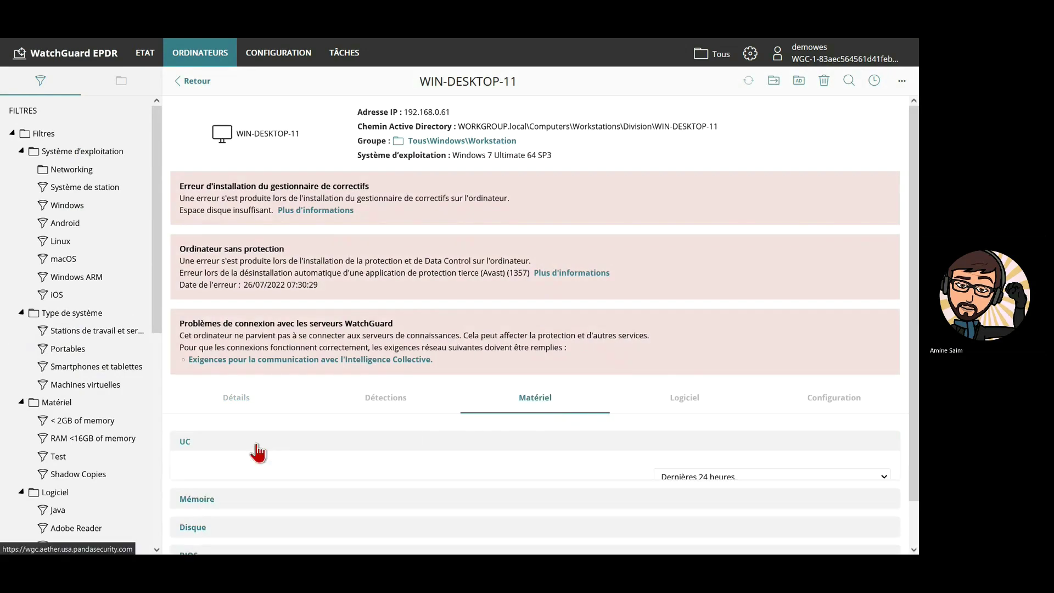
Look through the CPU details of WIN-DESKTOP-11 and expand its memory section to examine usage and modules.
scroll(448, 475, "down", 4)
scroll(247, 455, "down", 7)
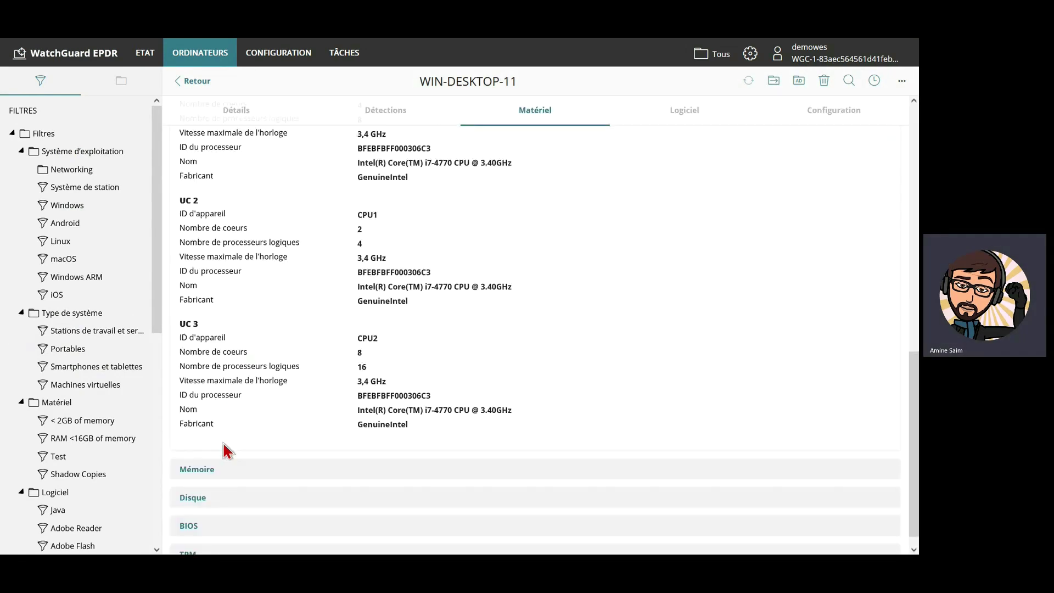
left_click(203, 470)
scroll(212, 477, "down", 8)
scroll(433, 330, "up", 10)
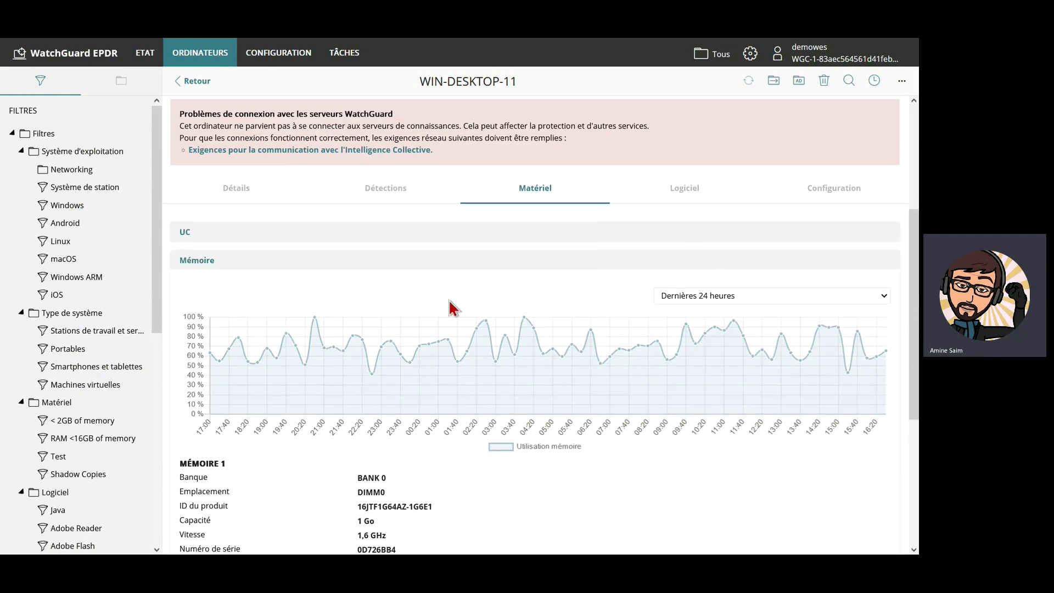
Open the list of software installed on WIN-DESKTOP-11 and look through the programs.
left_click(686, 202)
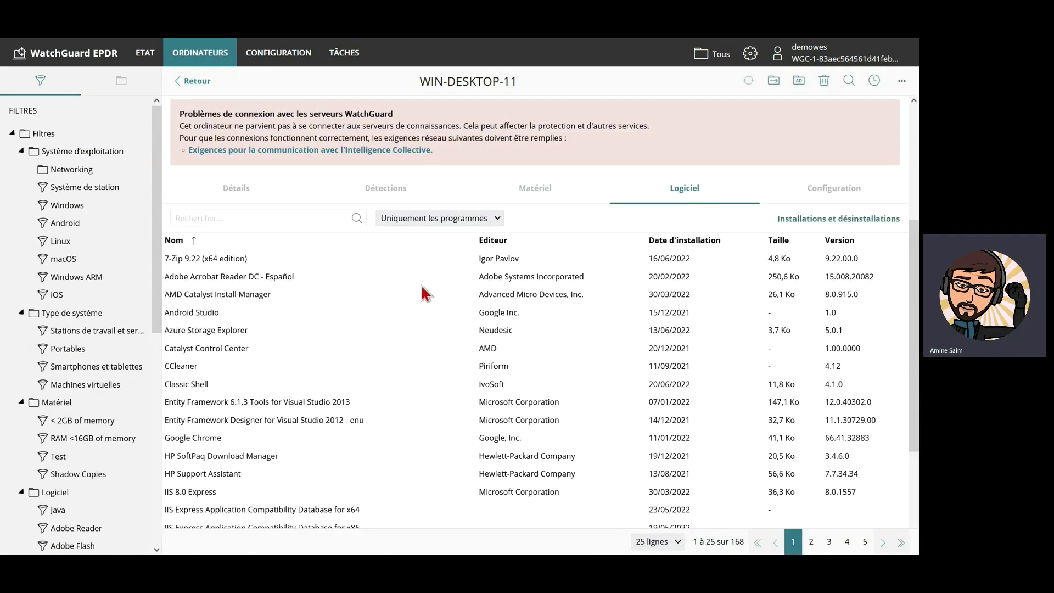
scroll(258, 387, "down", 4)
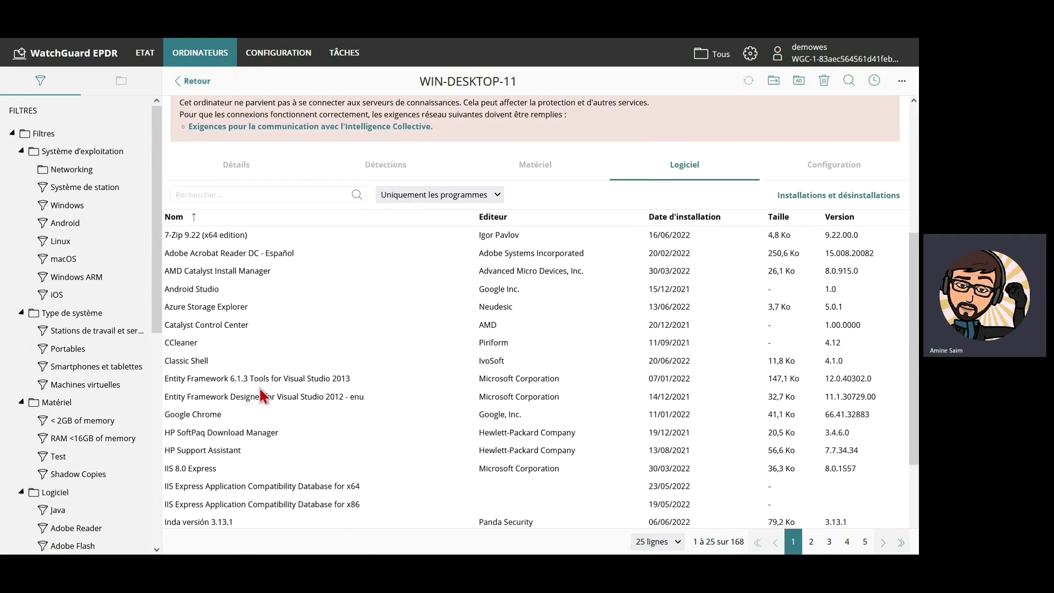
scroll(291, 286, "up", 8)
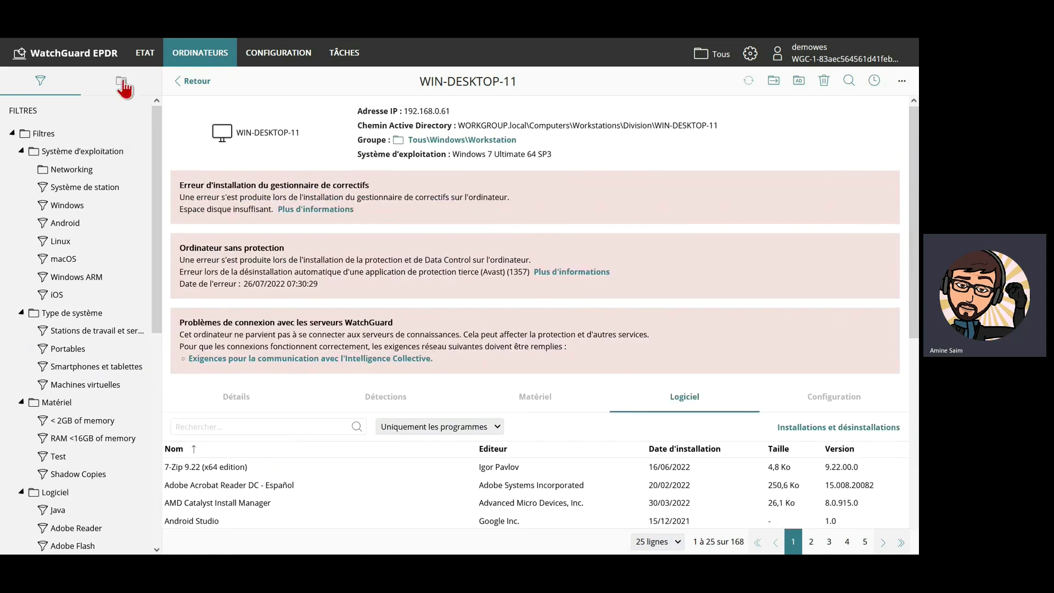
Go to the scheduled reports, start adding a scheduled report, and preview its summary report.
left_click(94, 62)
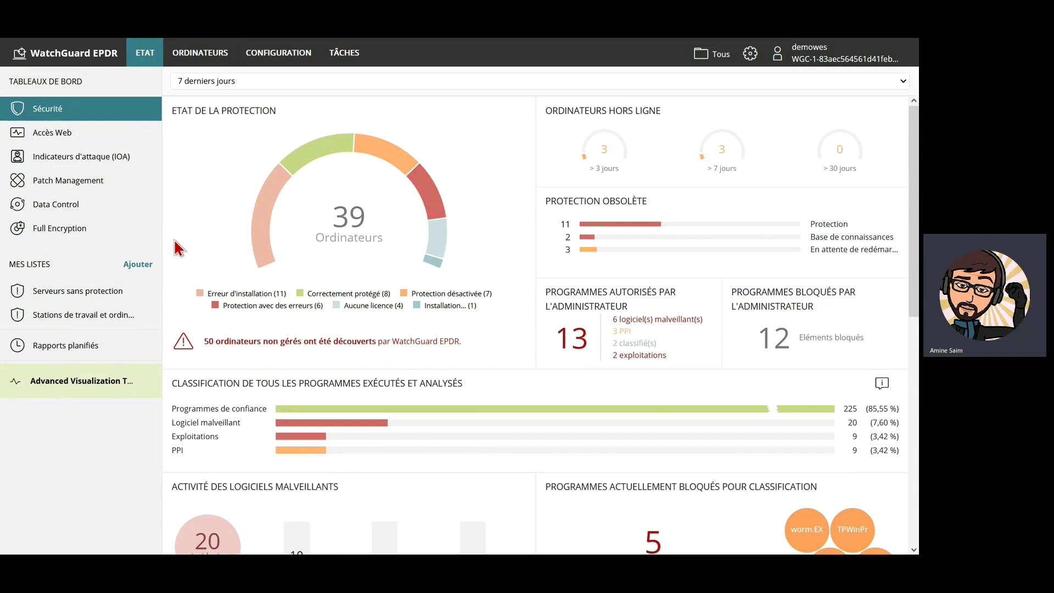
left_click(88, 347)
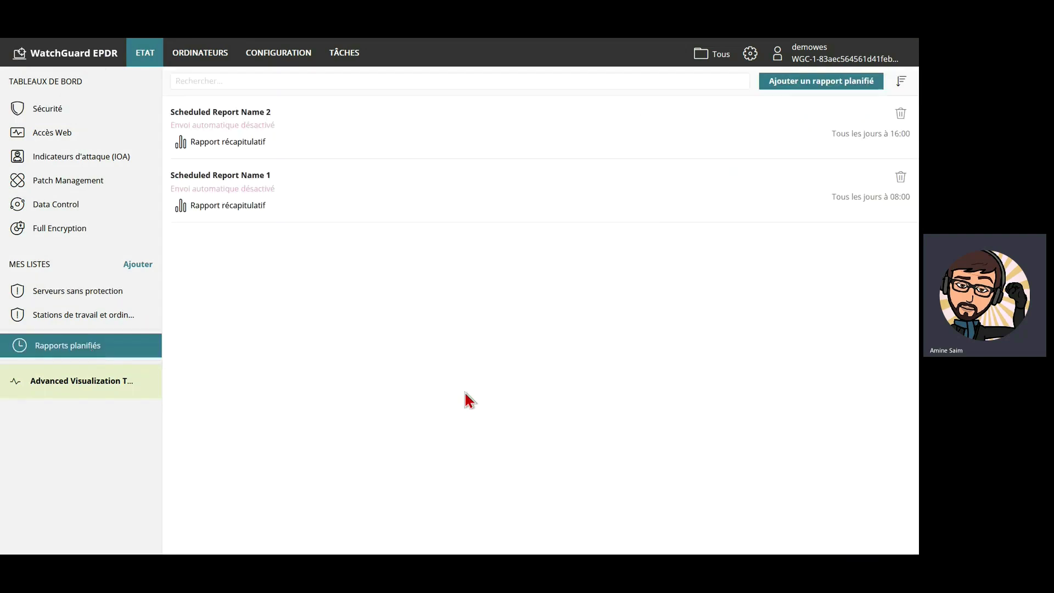
left_click(820, 82)
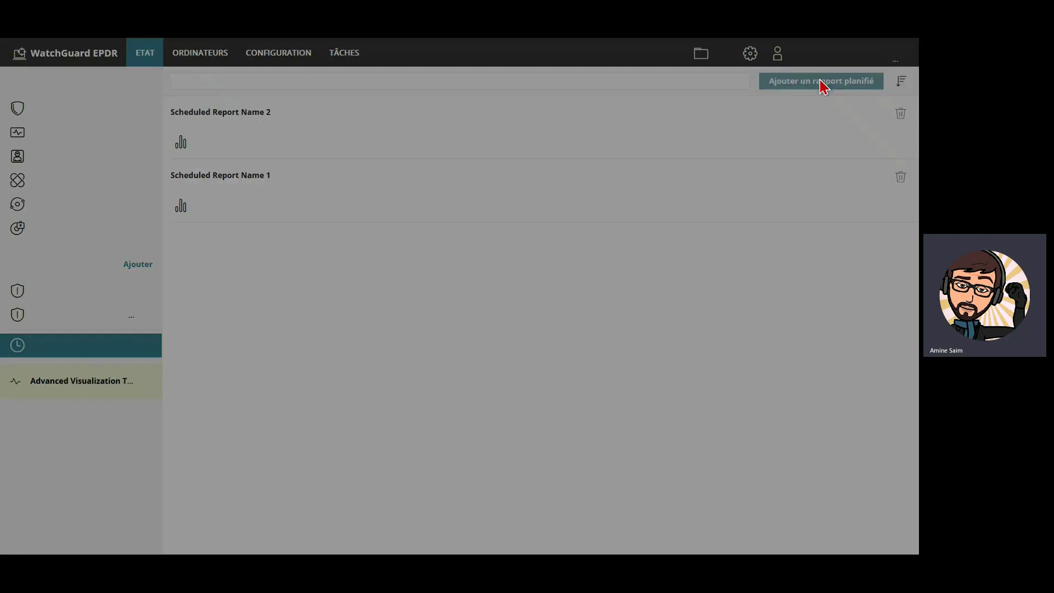
left_click(553, 238)
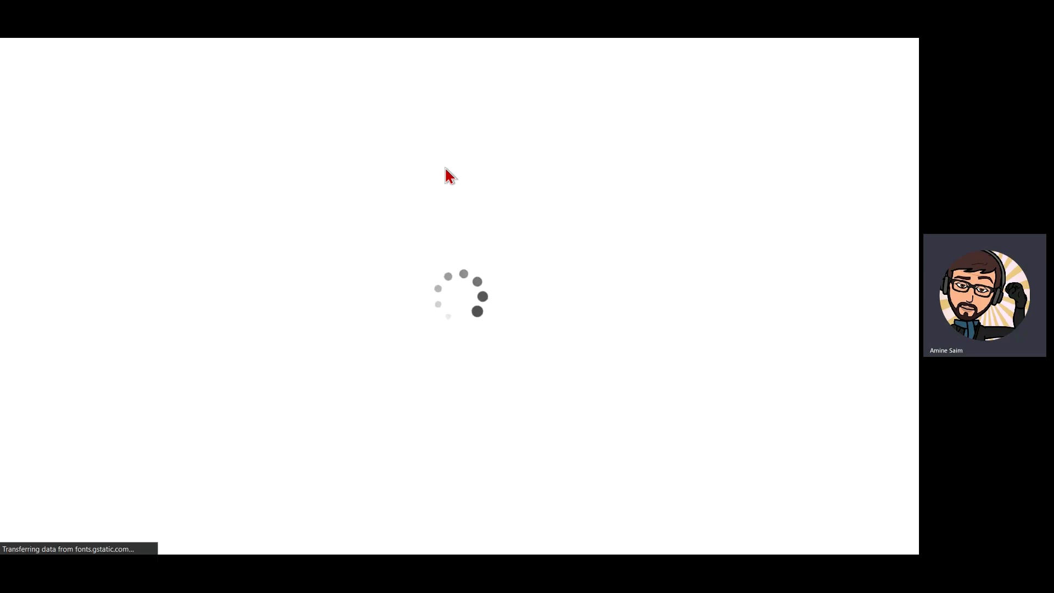
Examine the summary report's network security status, computers with most detections, and recent malware, PUP and exploit detections.
scroll(396, 308, "down", 15)
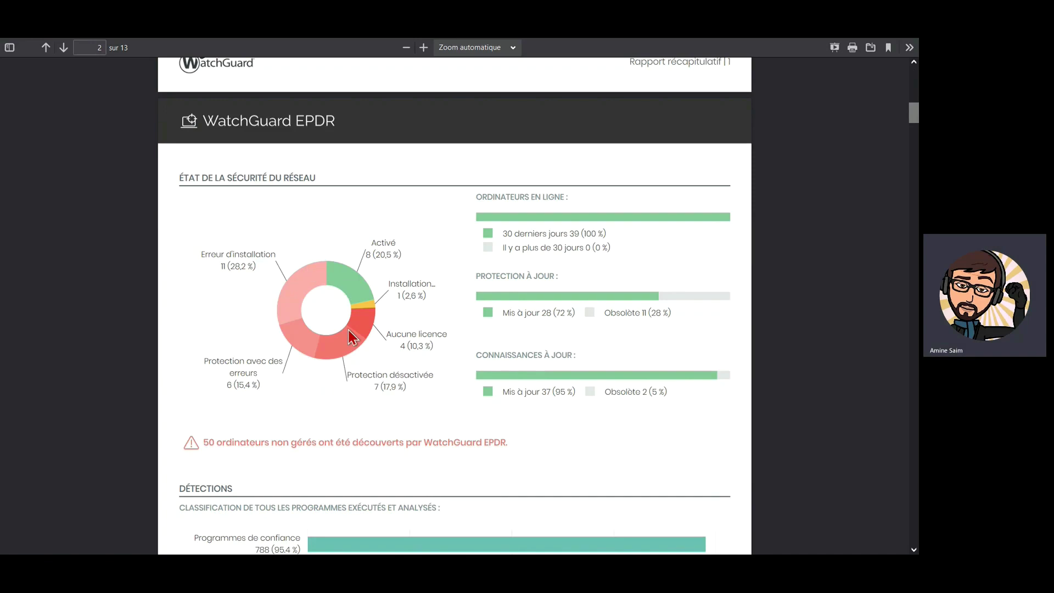
scroll(497, 216, "down", 1)
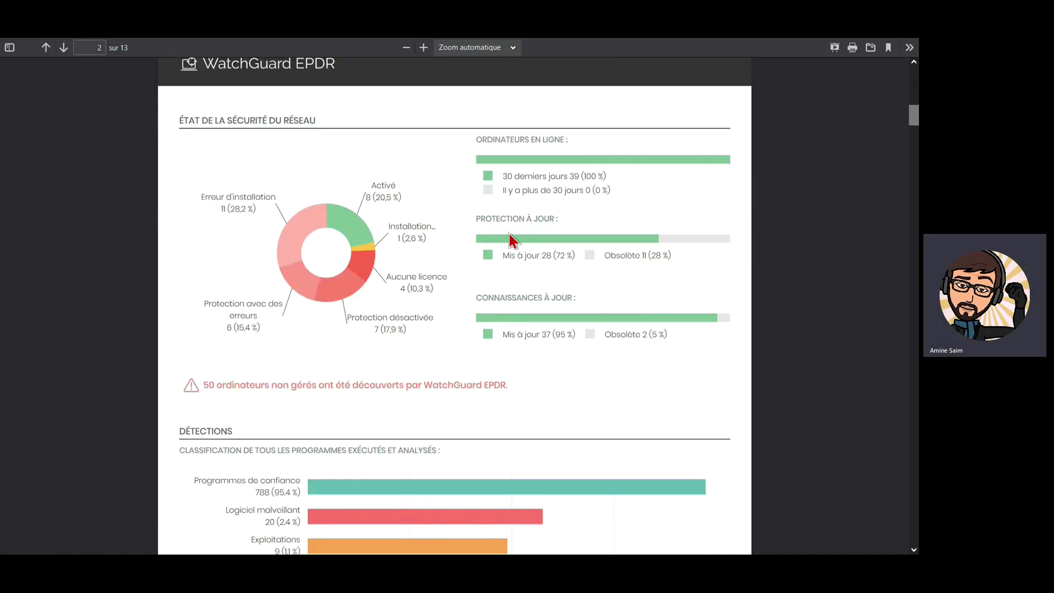
scroll(607, 303, "down", 2)
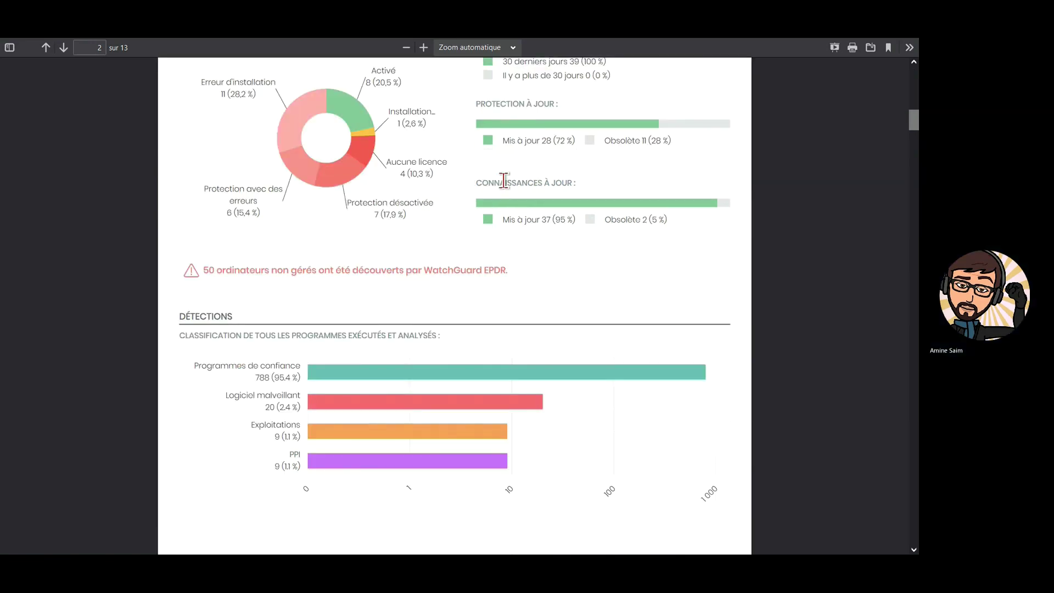
scroll(506, 269, "down", 10)
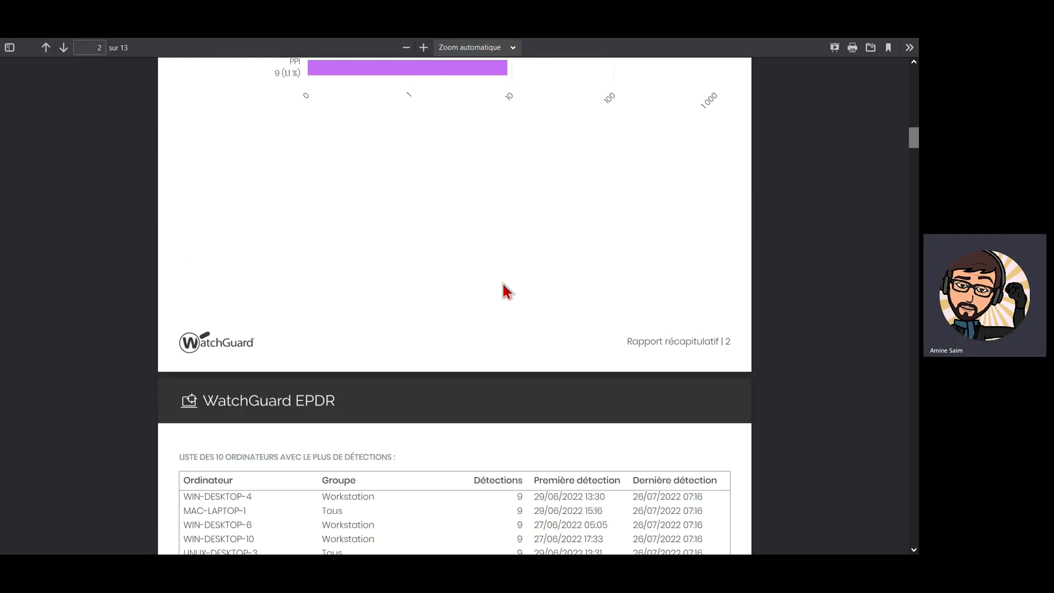
scroll(353, 301, "down", 4)
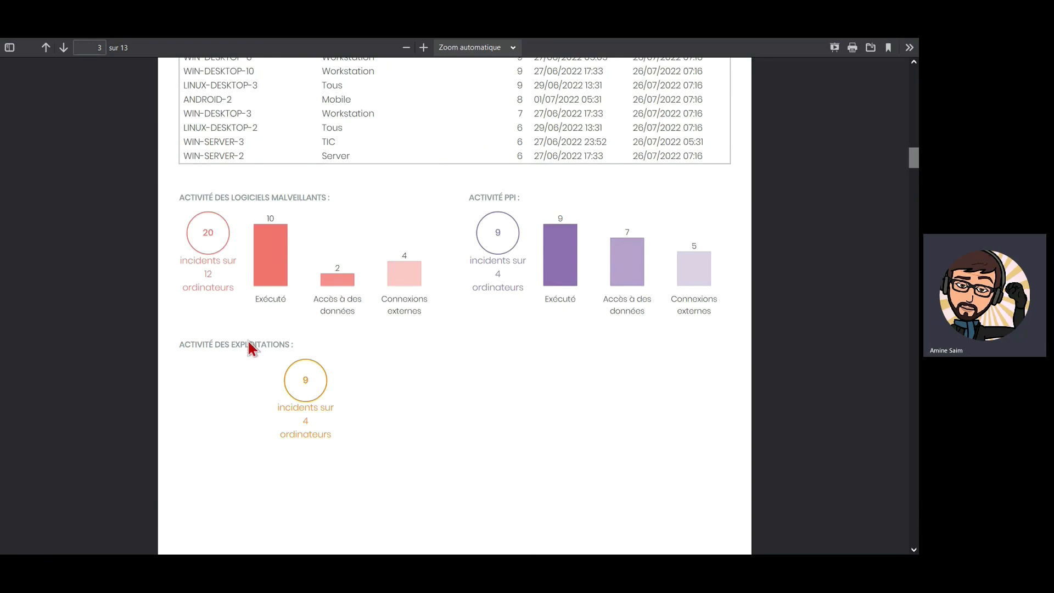
scroll(388, 353, "down", 12)
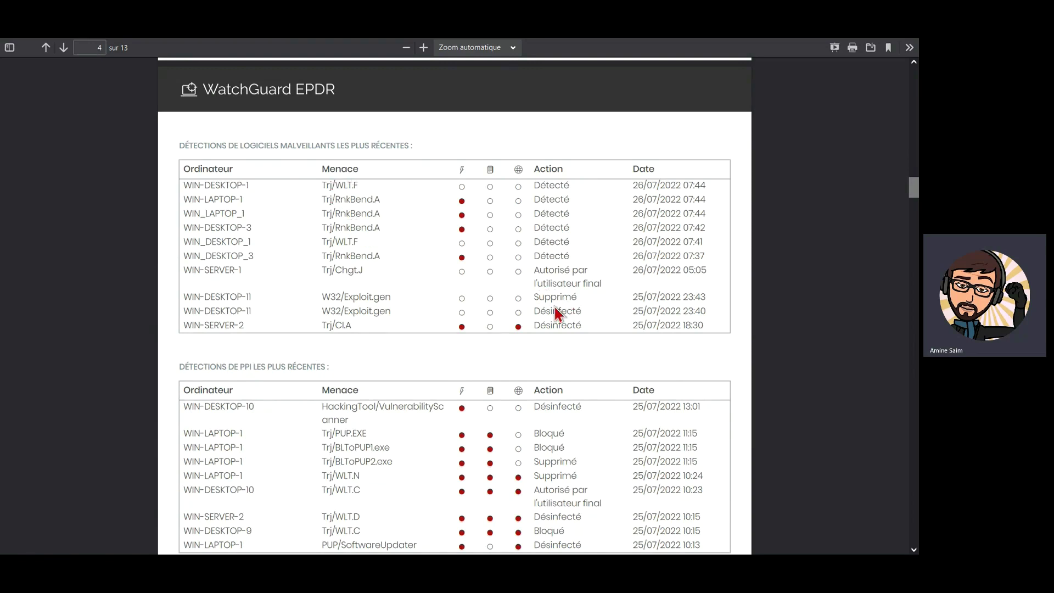
scroll(557, 313, "down", 3)
scroll(556, 324, "down", 6)
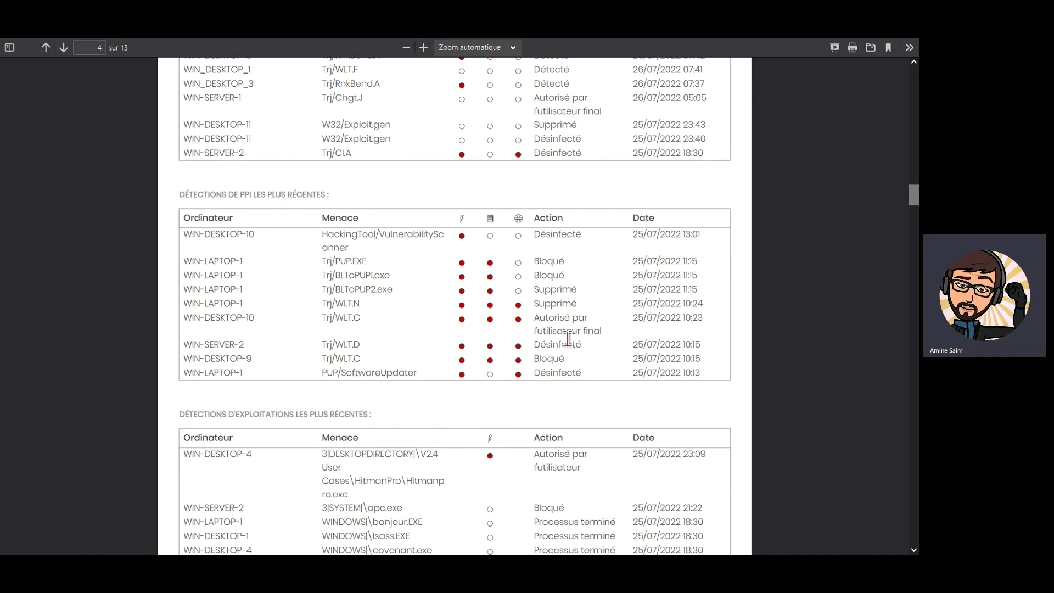
scroll(572, 364, "down", 3)
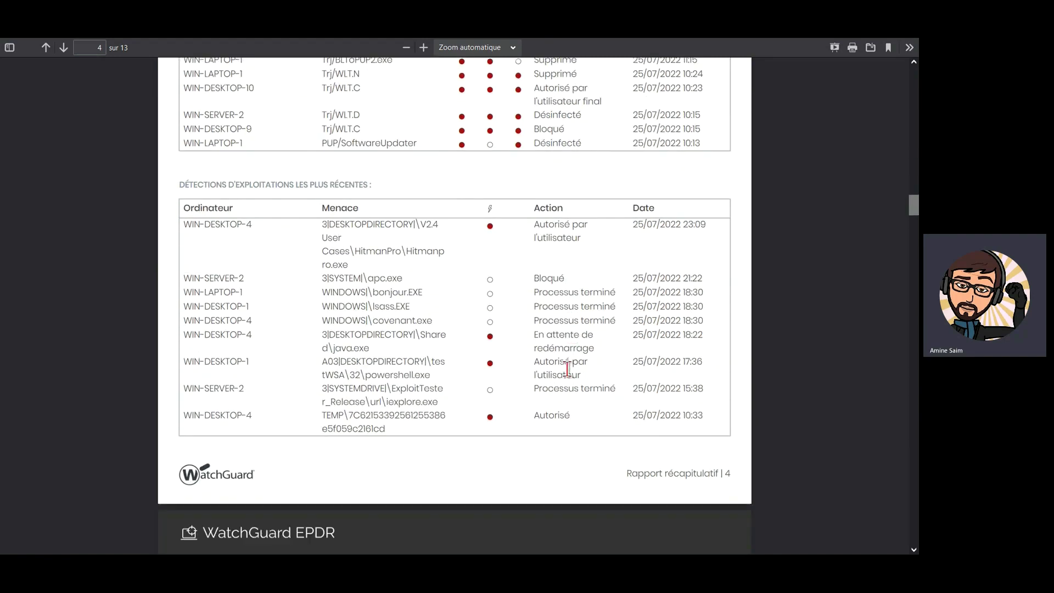
Examine the report's antivirus threats chart, Threat Hunting service figures, and top 10 indicators of attack.
scroll(371, 304, "down", 12)
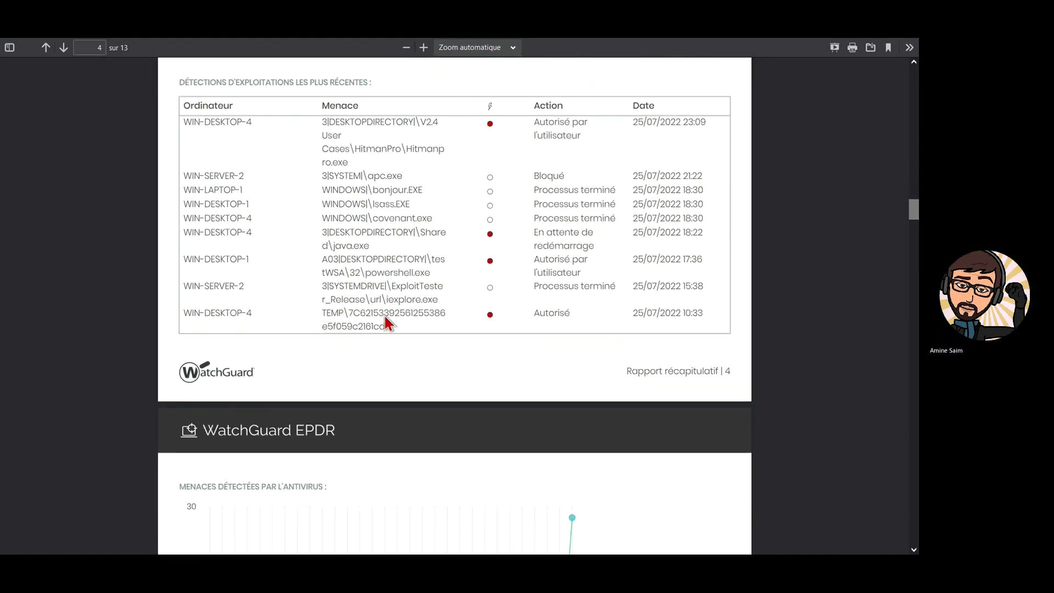
scroll(391, 314, "up", 1)
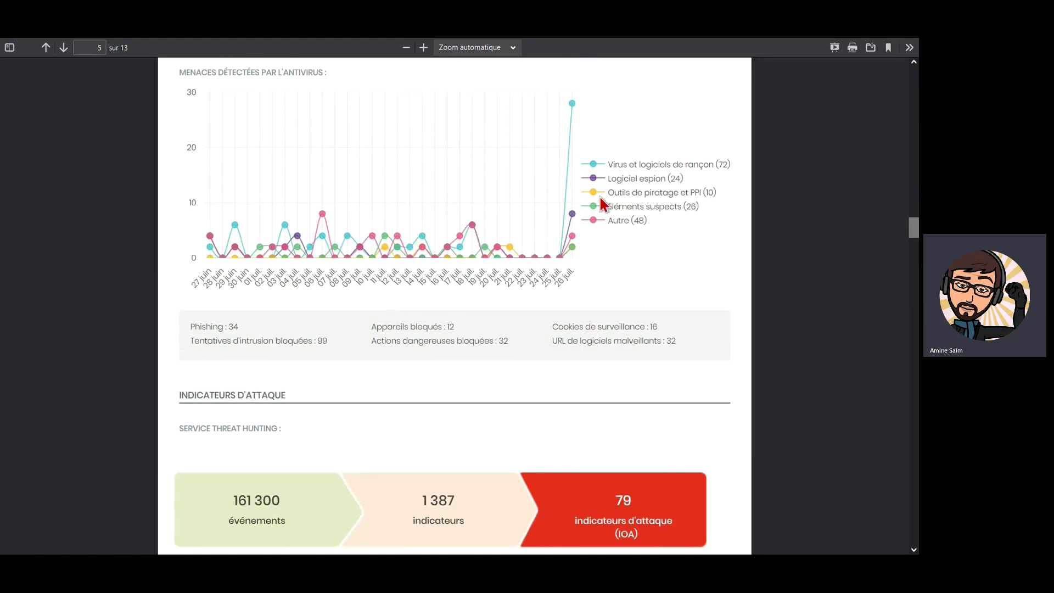
scroll(604, 220, "down", 7)
scroll(644, 233, "down", 13)
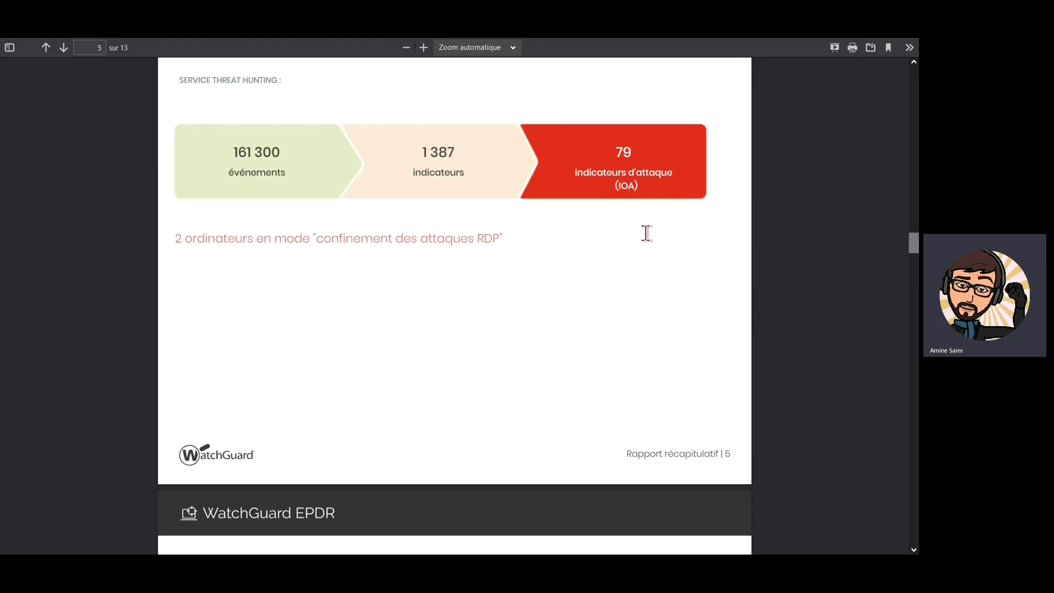
scroll(377, 337, "down", 18)
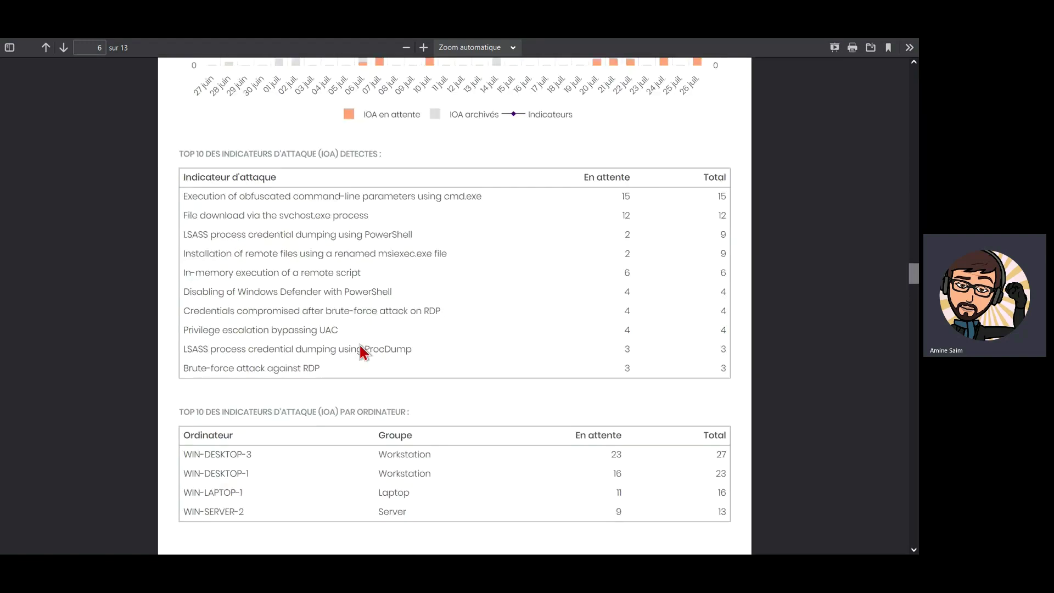
Review the report's web access categories and patch management section, then leave the preview and cancel the new scheduled report.
scroll(361, 344, "down", 5)
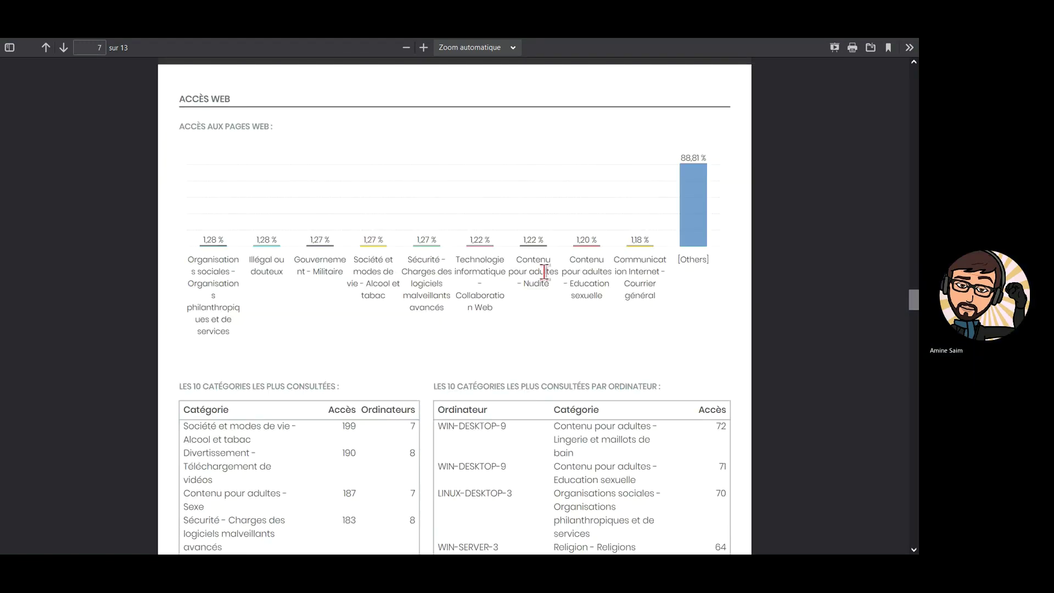
scroll(402, 297, "down", 3)
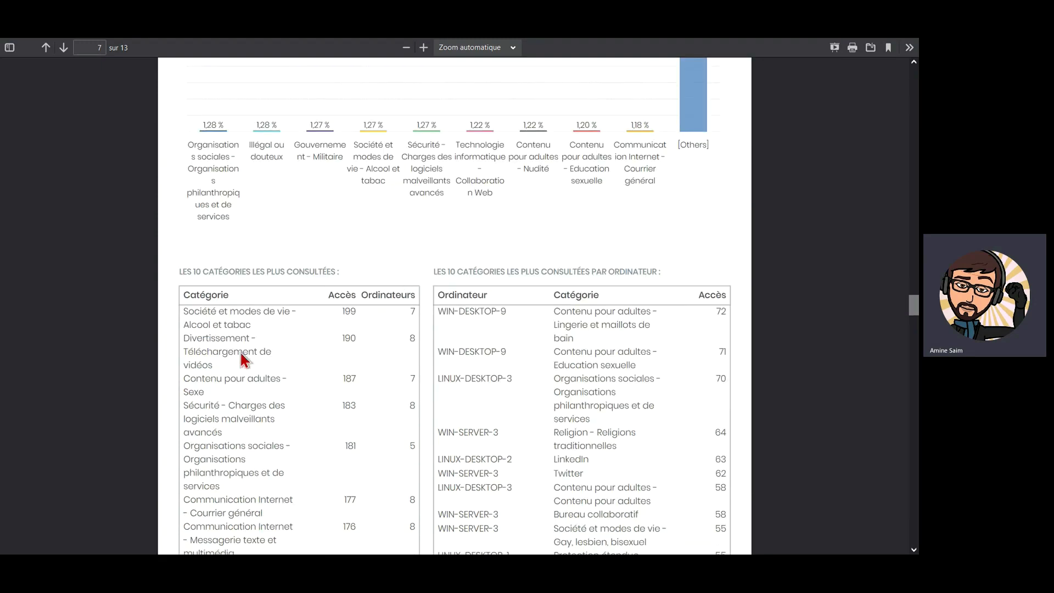
scroll(535, 185, "up", 3)
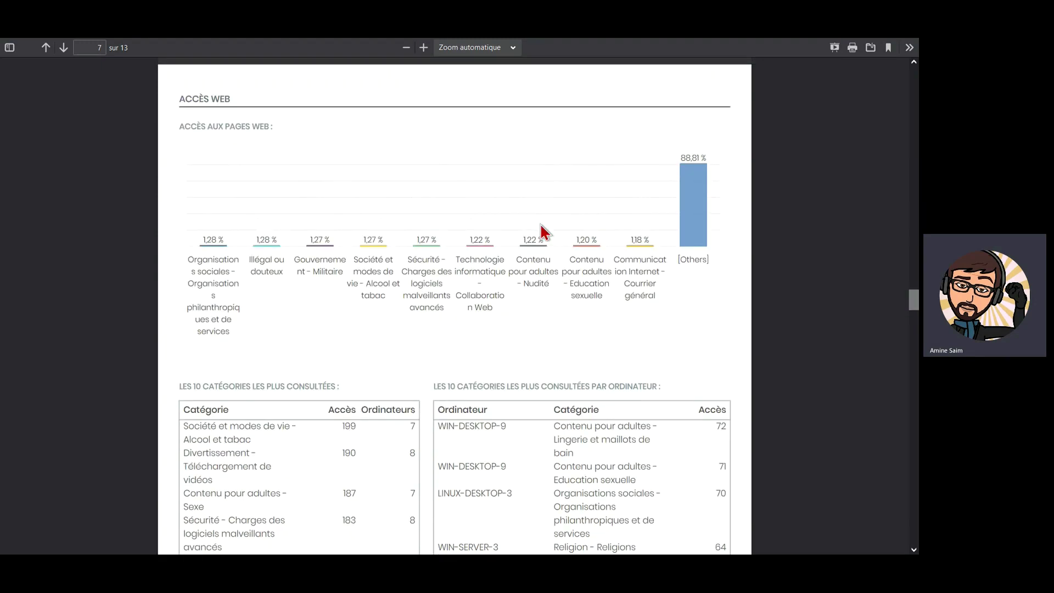
scroll(544, 231, "down", 13)
scroll(489, 270, "down", 9)
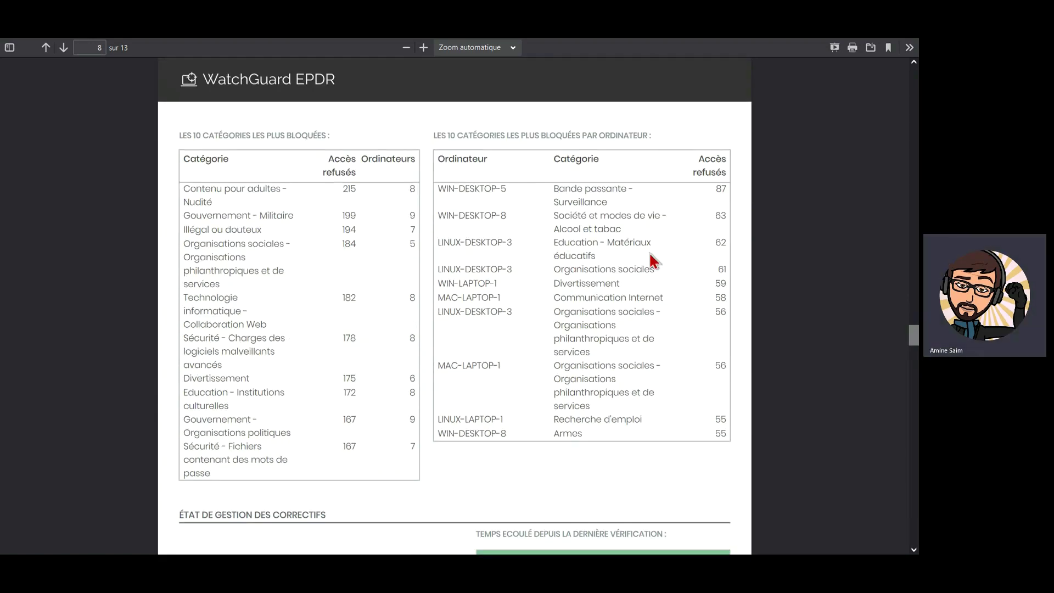
scroll(631, 239, "down", 6)
scroll(607, 250, "up", 6)
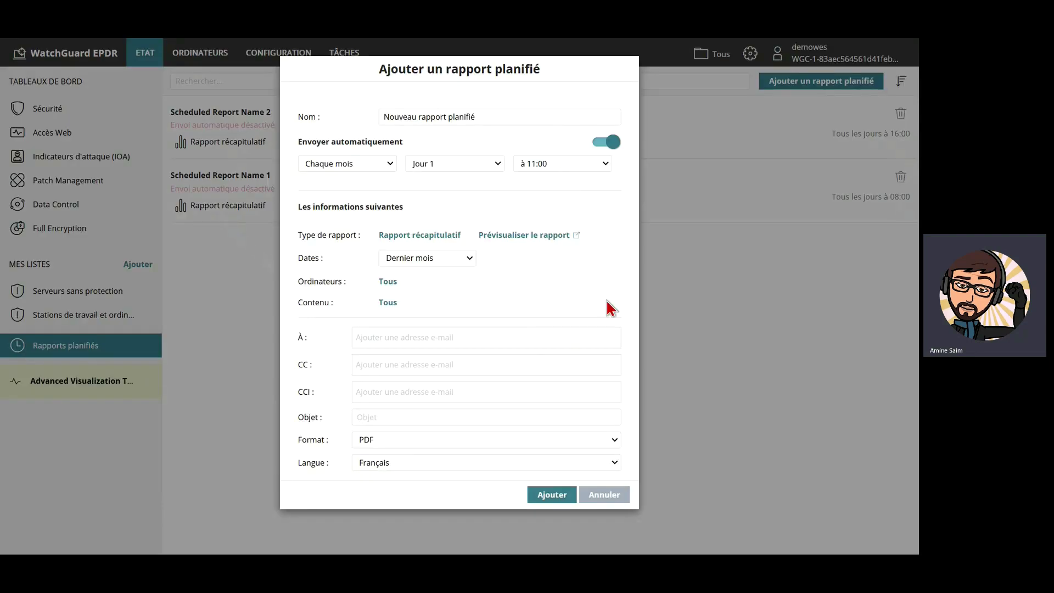
left_click(608, 497)
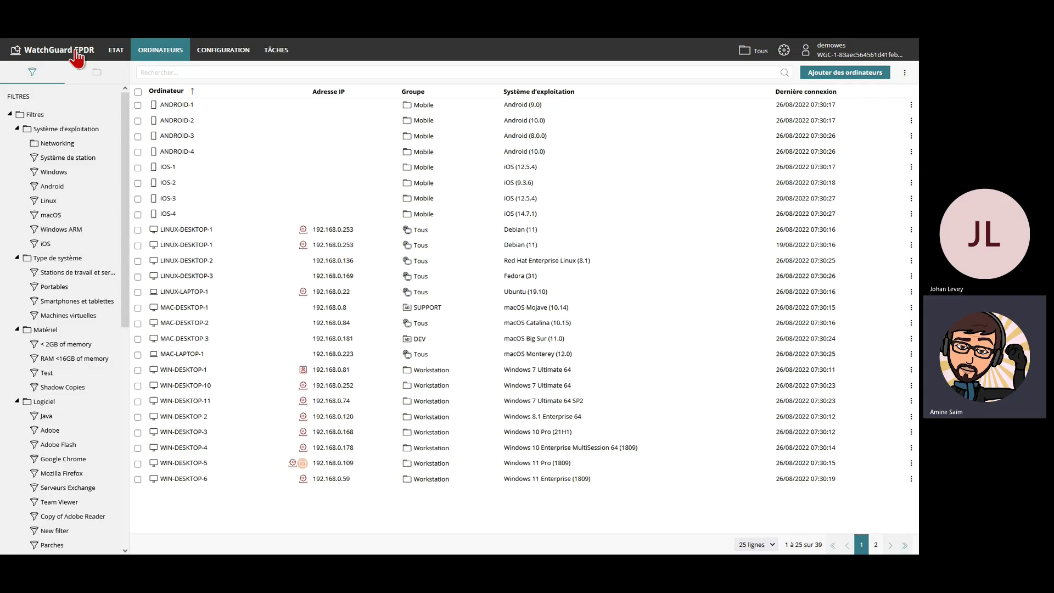
Open the Patch Management dashboard from the console home and look through the list of all available patches.
left_click(76, 53)
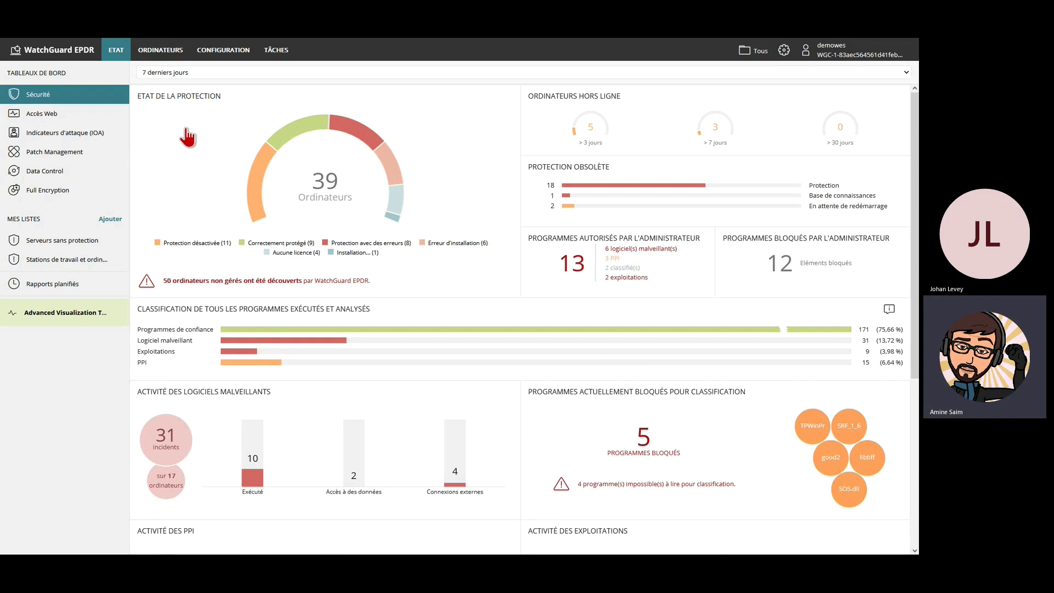
left_click(61, 159)
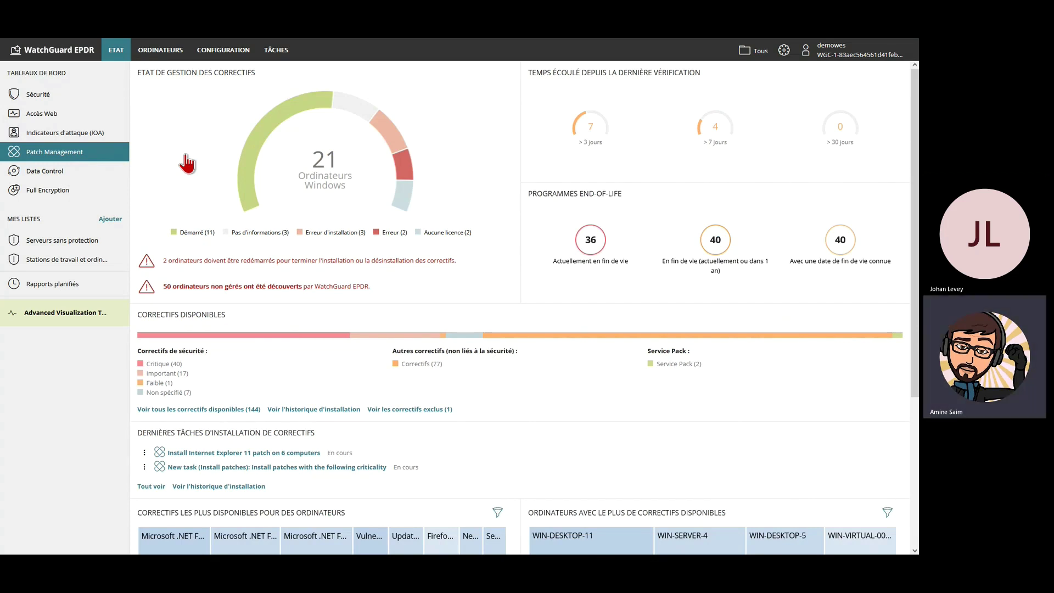
left_click(226, 416)
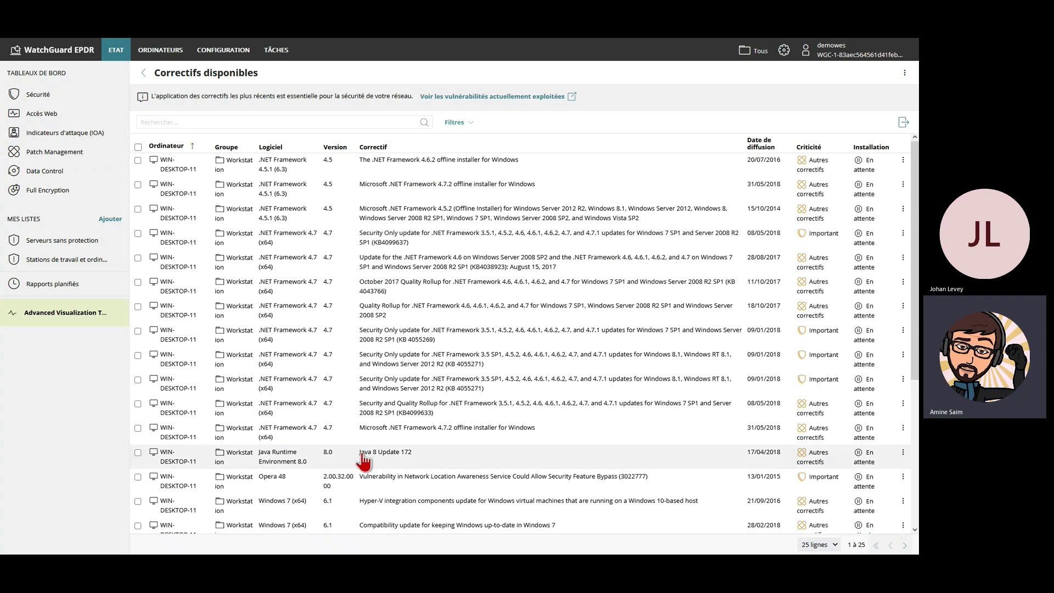
scroll(812, 406, "down", 4)
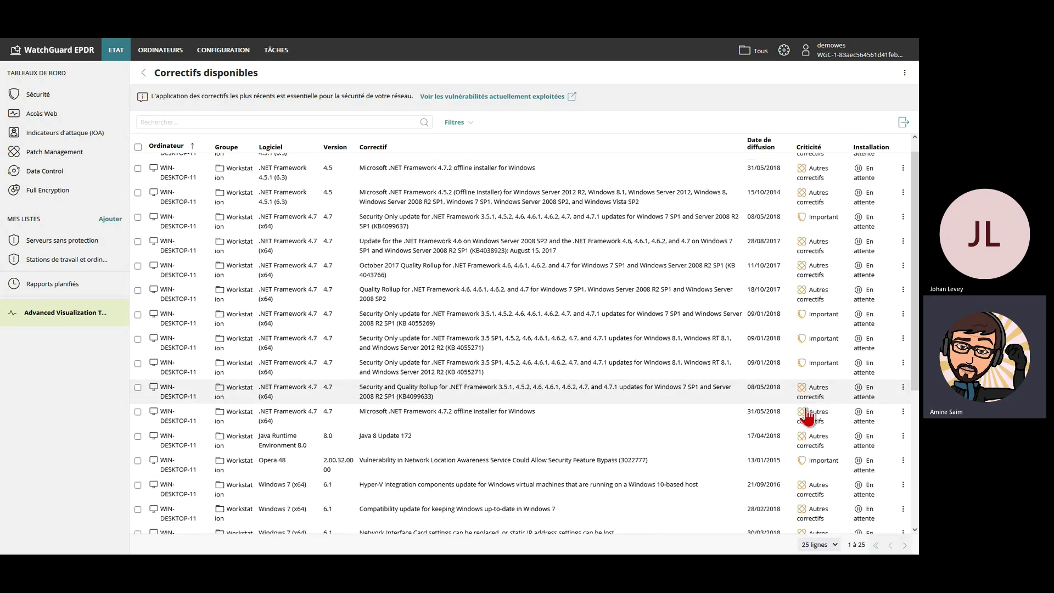
scroll(435, 348, "up", 4)
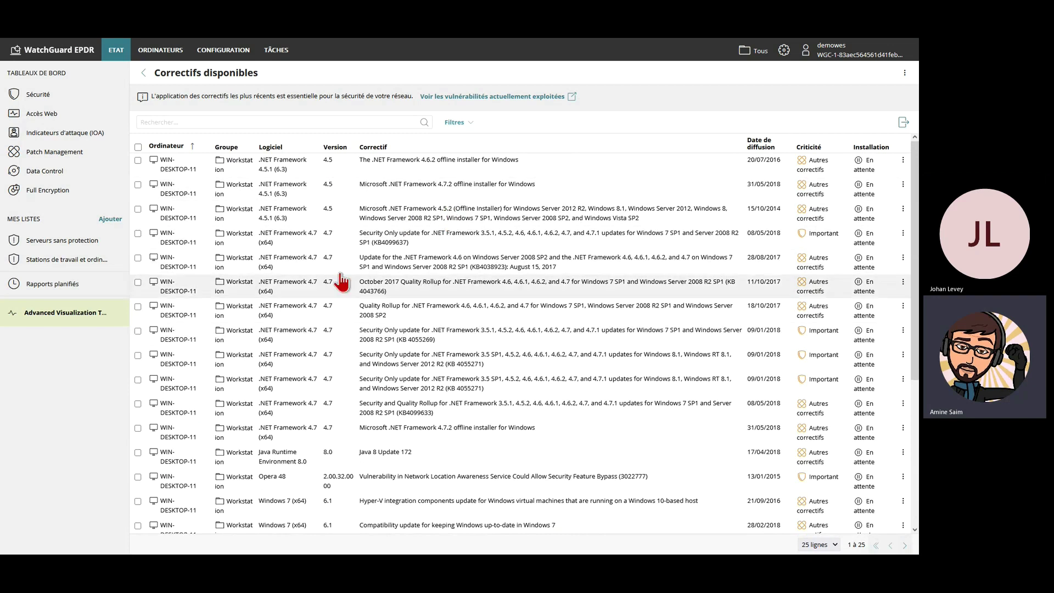
View the Java 8 Update 172 patch's CVEs and installation target options, then cancel the installation and return to the available patches list.
left_click(400, 457)
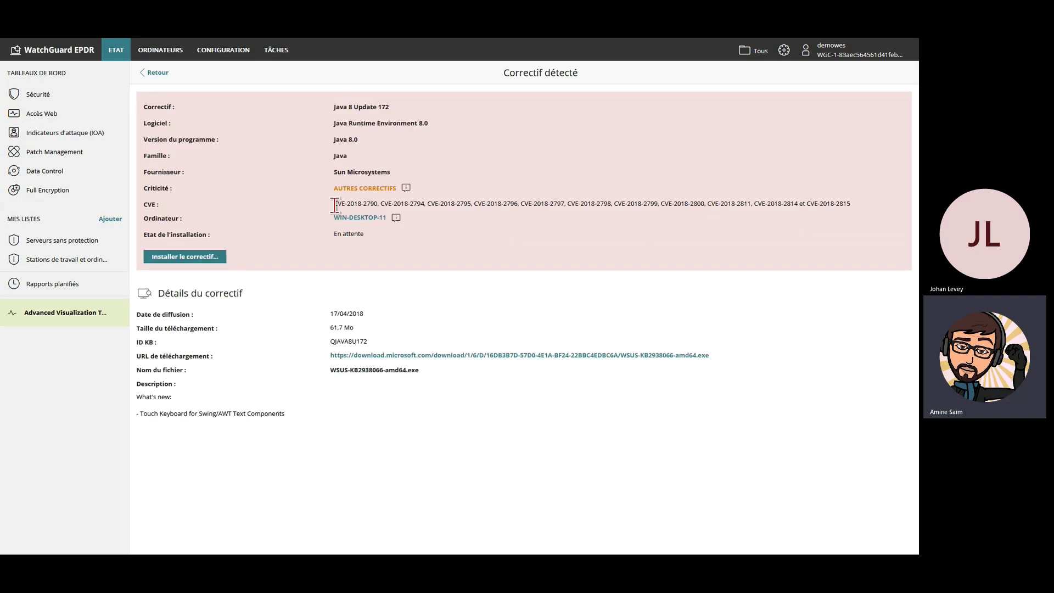
left_click_drag(333, 205, 534, 206)
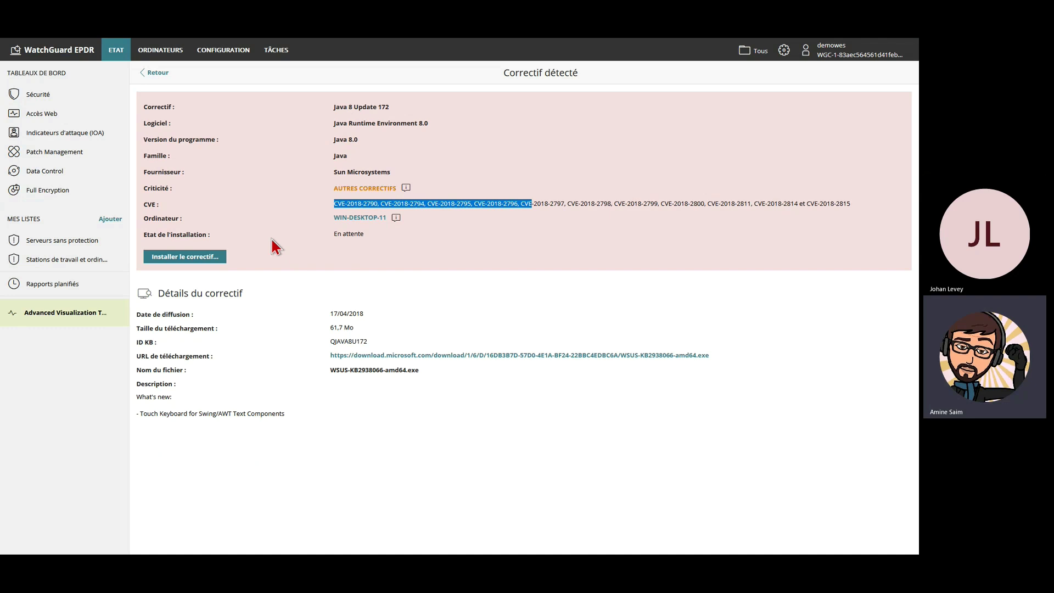
left_click(196, 262)
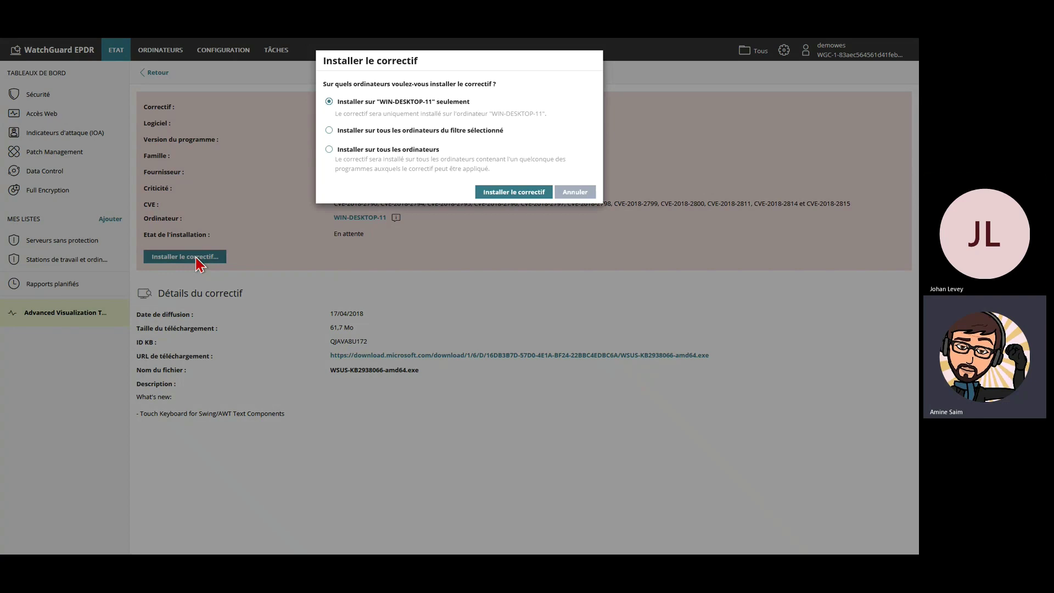
left_click(593, 194)
left_click(155, 74)
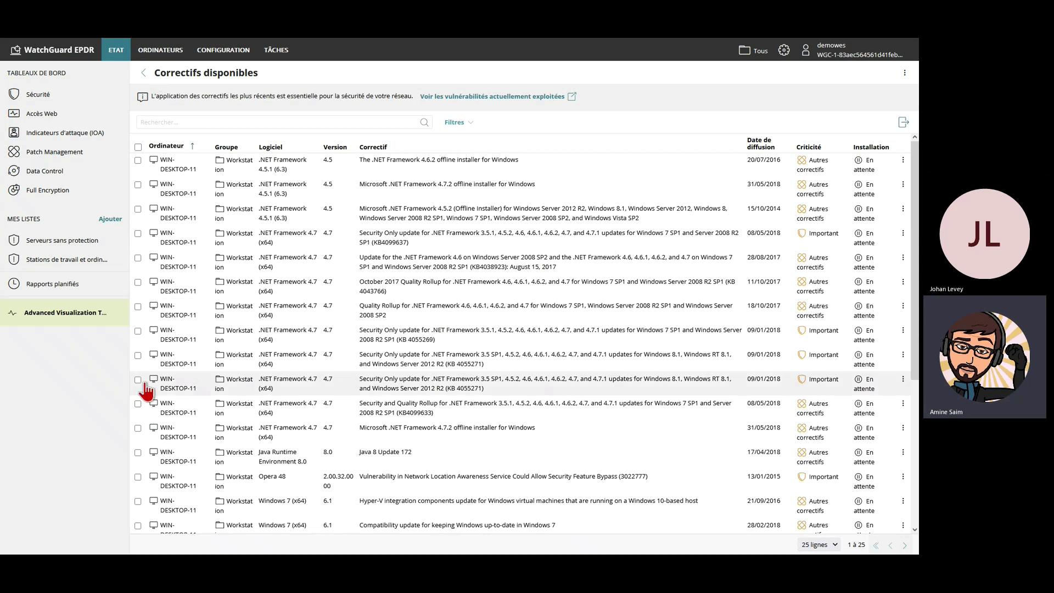
scroll(242, 405, "down", 3)
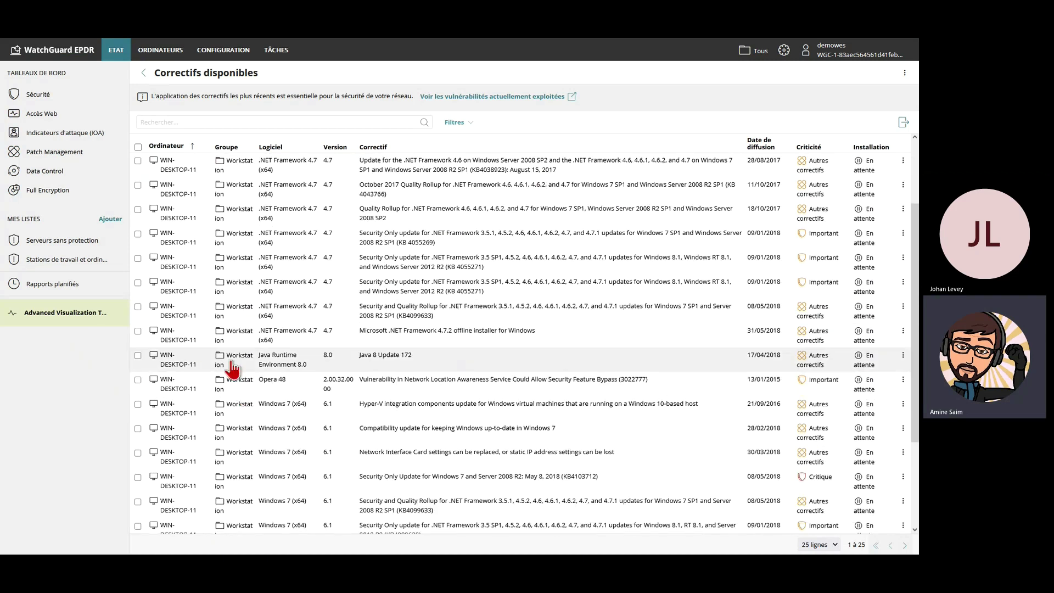
scroll(242, 346, "up", 3)
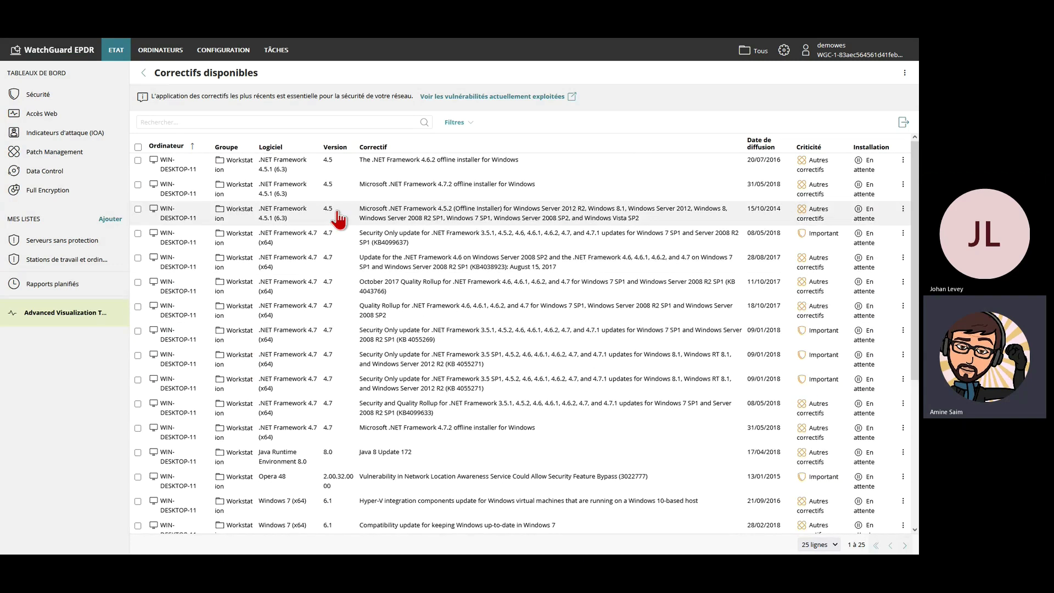
Start a new patch installation task from the task list and try to choose its recipients.
left_click(283, 65)
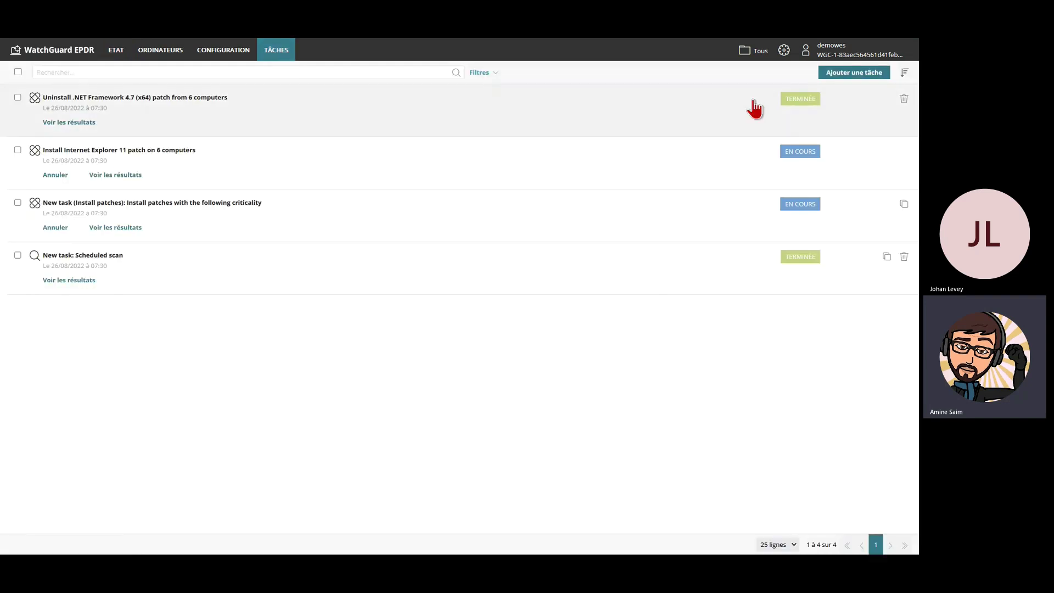
left_click(842, 81)
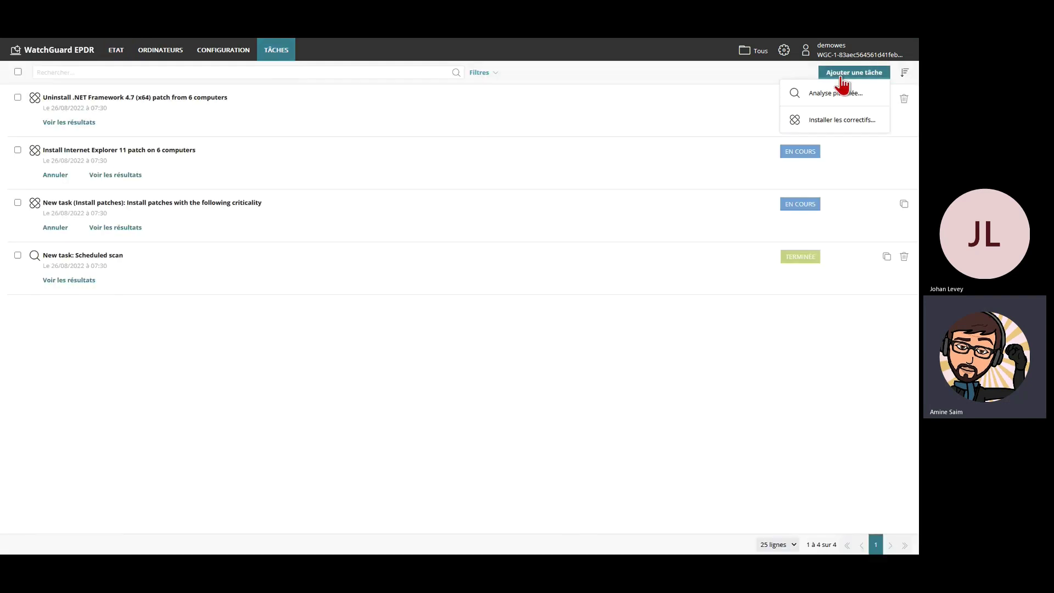
left_click(847, 123)
left_click(137, 138)
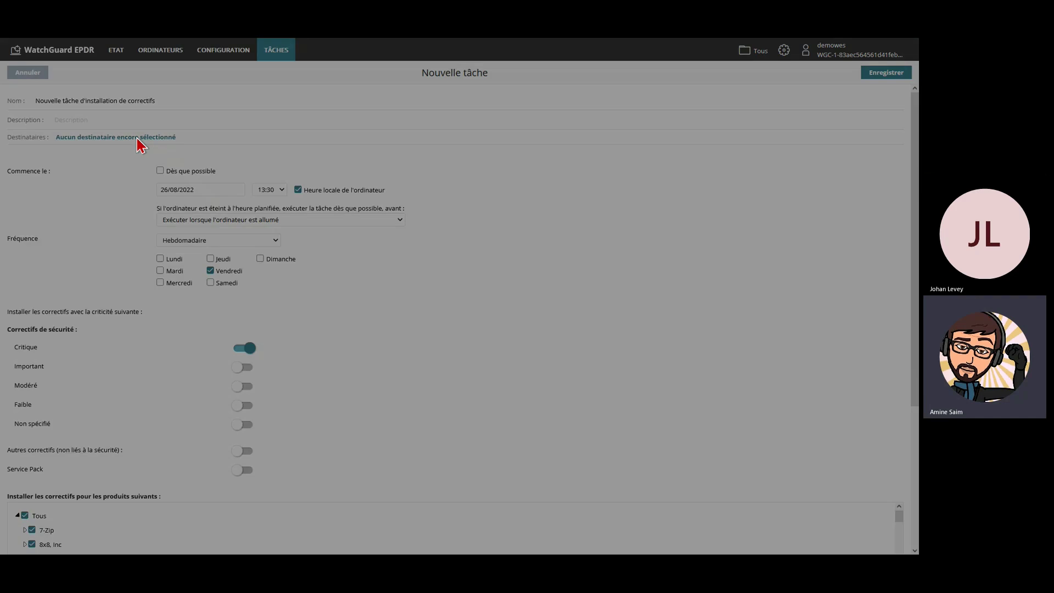
left_click(522, 161)
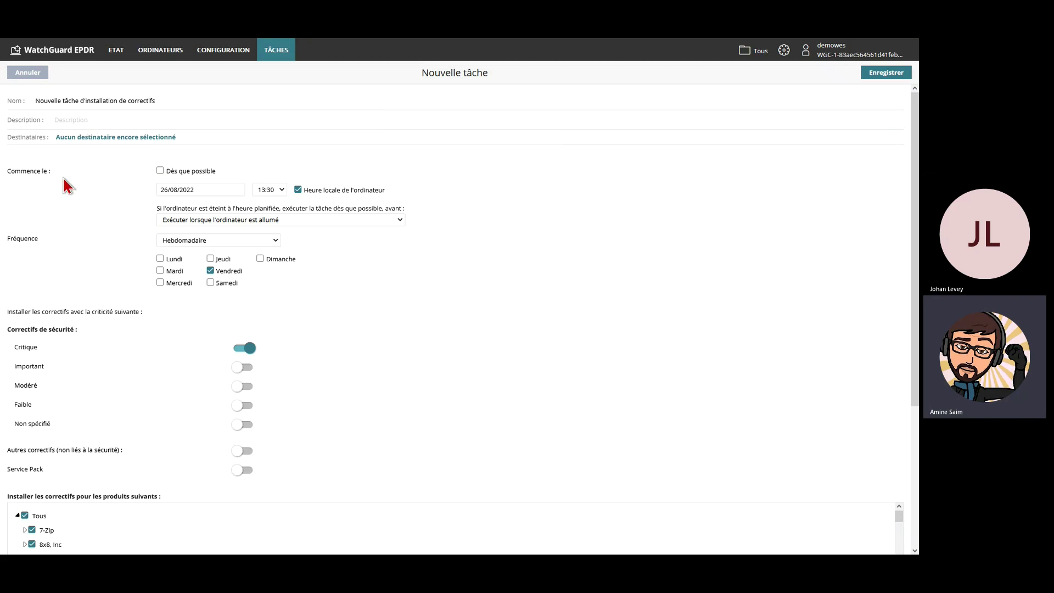
Set the patch installation task to run every day (Tous les jours) at 00:00.
left_click(269, 242)
left_click(188, 267)
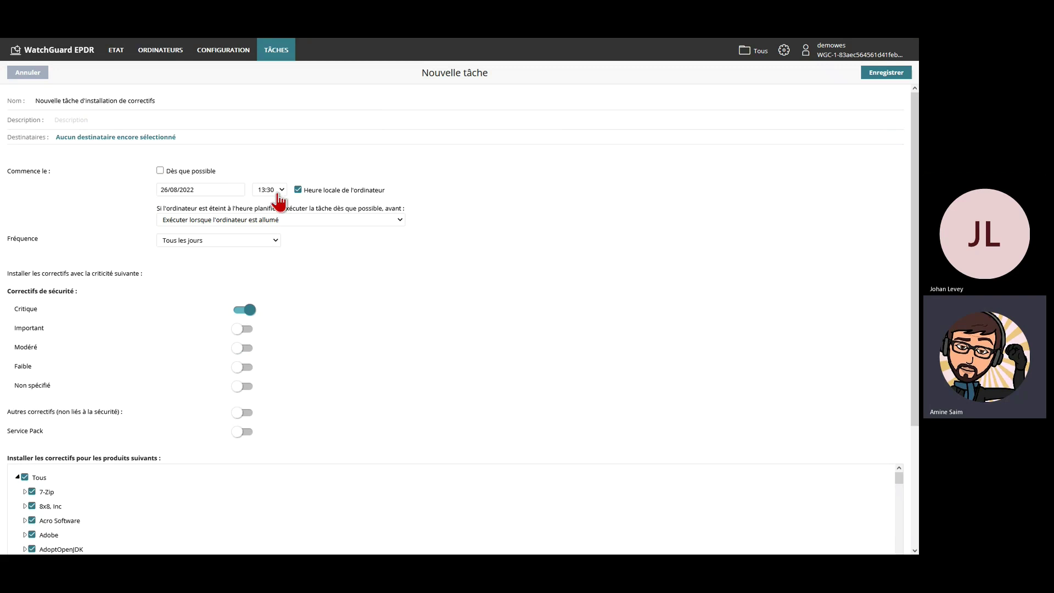
left_click(278, 193)
scroll(275, 226, "up", 3)
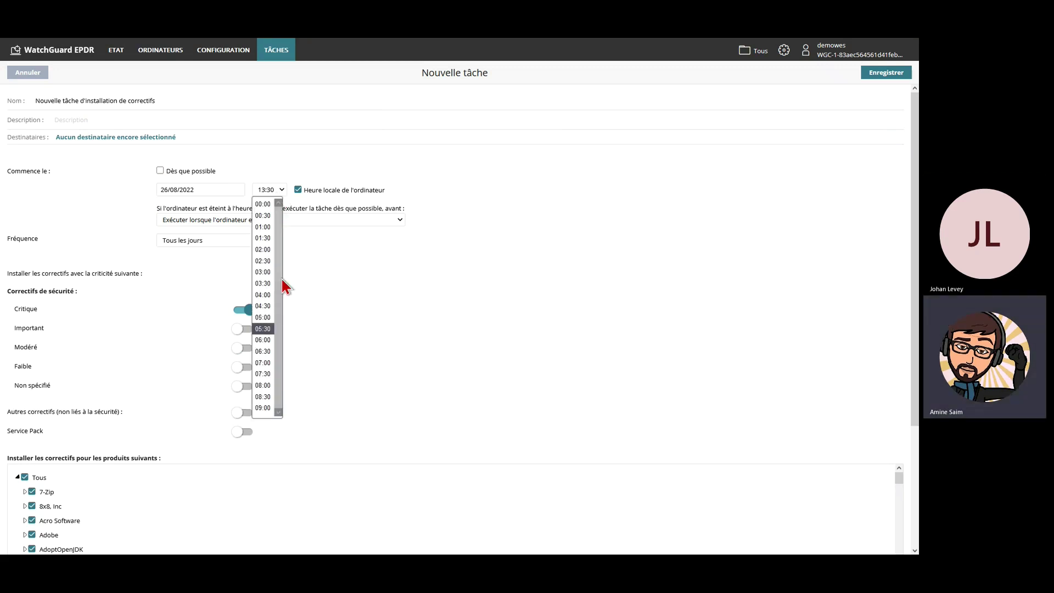
scroll(283, 236, "down", 6)
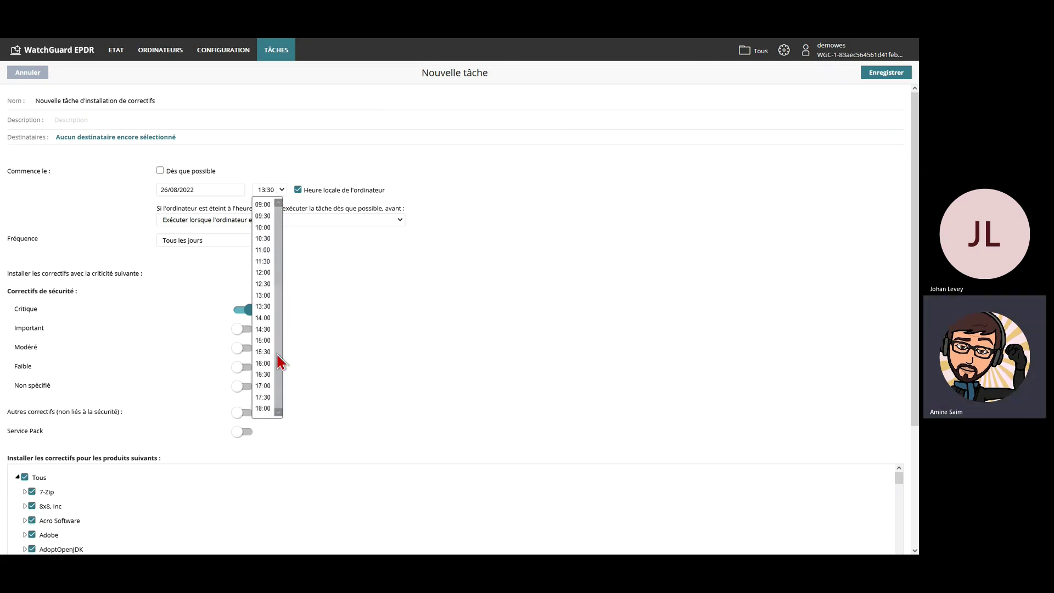
left_click_drag(275, 352, 259, 207)
left_click(266, 208)
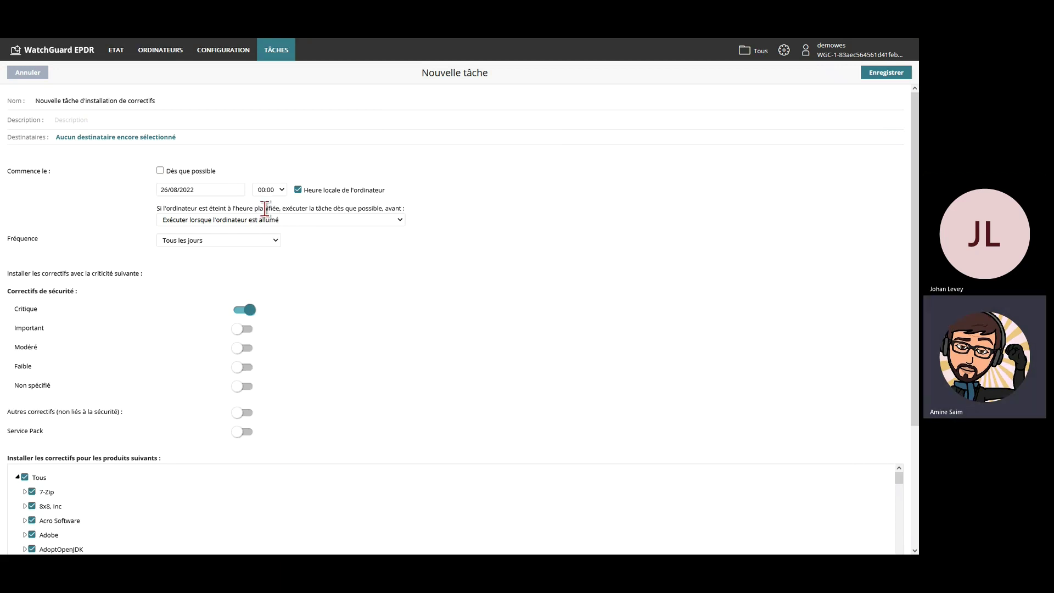
Make the task weekly (Hebdomadaire) on Jeudi and Samedi only, and include Important and Modéré security patches.
left_click(251, 242)
left_click(198, 273)
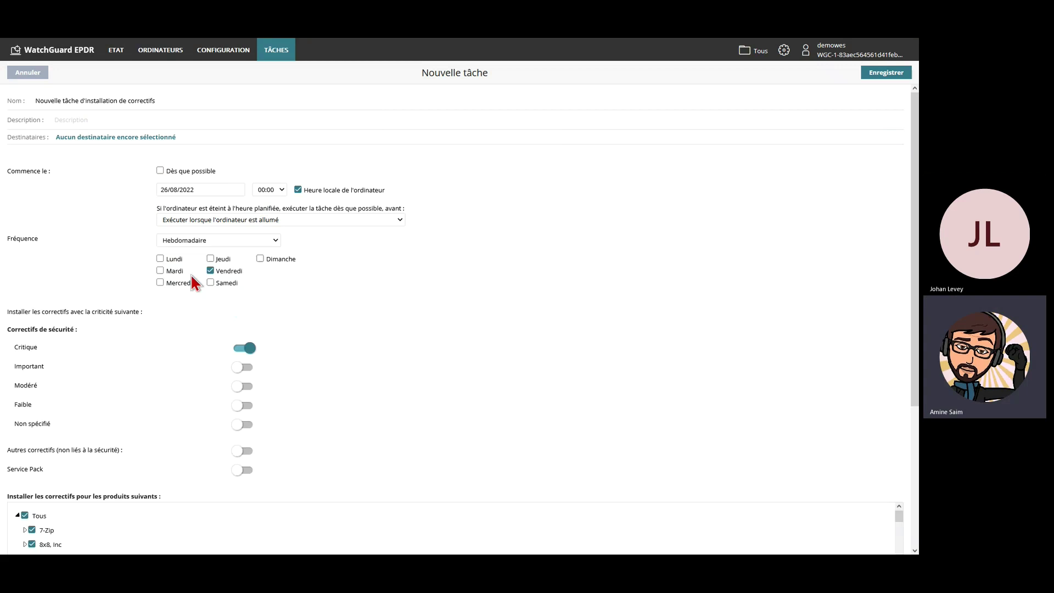
left_click(211, 260)
left_click(211, 271)
left_click(211, 284)
scroll(329, 324, "down", 1)
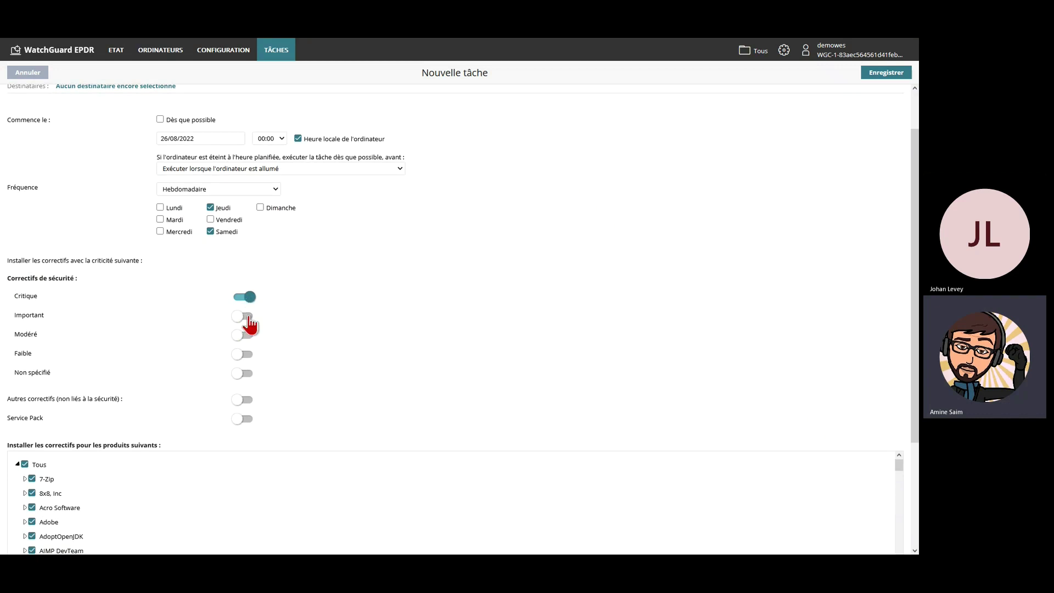
left_click(250, 336)
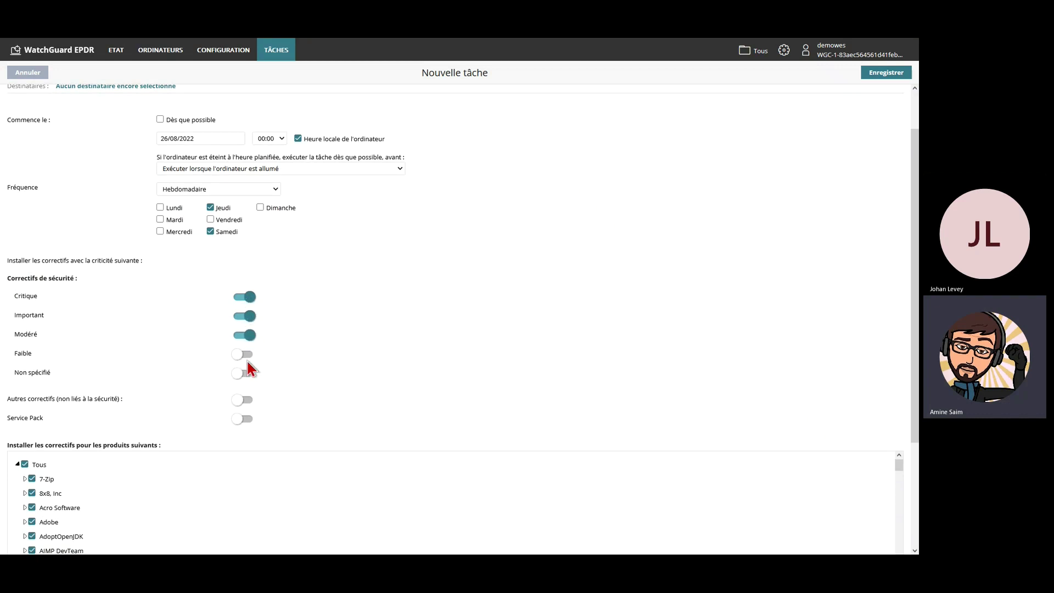
Look through the software vendors available for patching in the new task's product list.
scroll(187, 384, "down", 2)
scroll(78, 338, "down", 1)
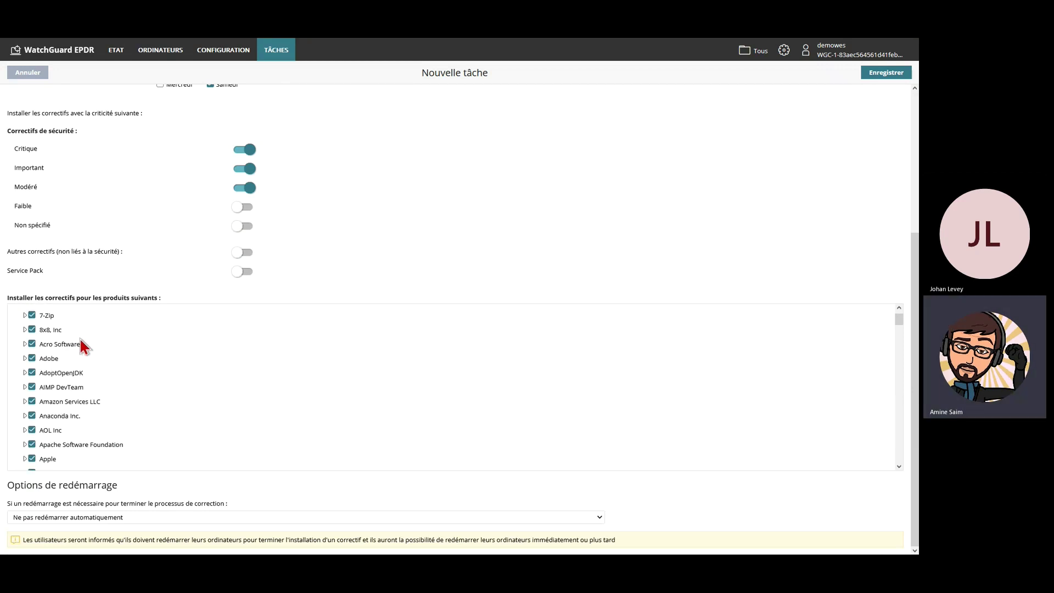
scroll(66, 363, "down", 3)
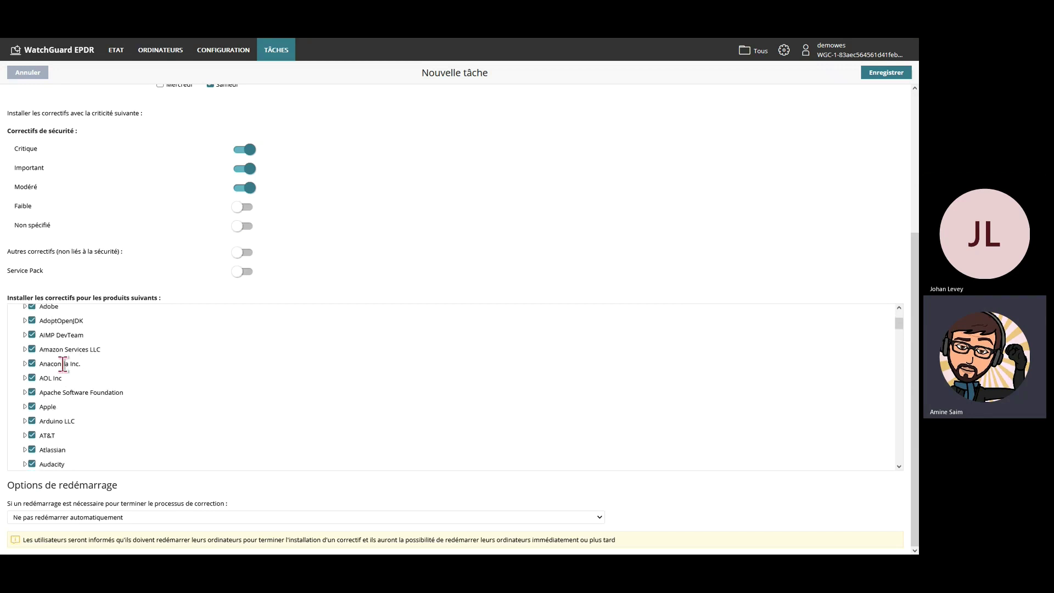
scroll(63, 364, "down", 7)
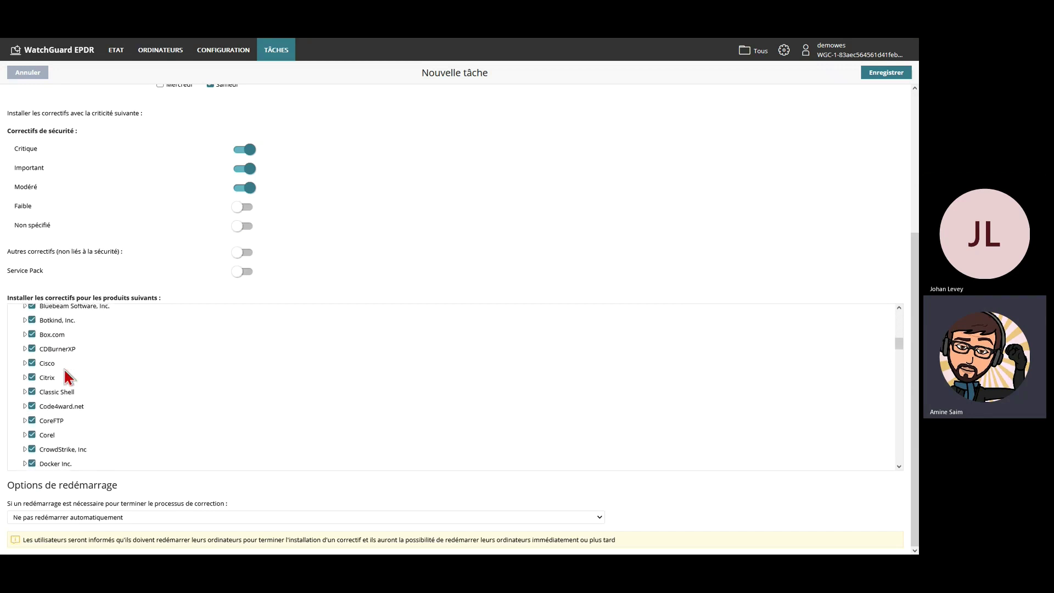
scroll(62, 394, "down", 7)
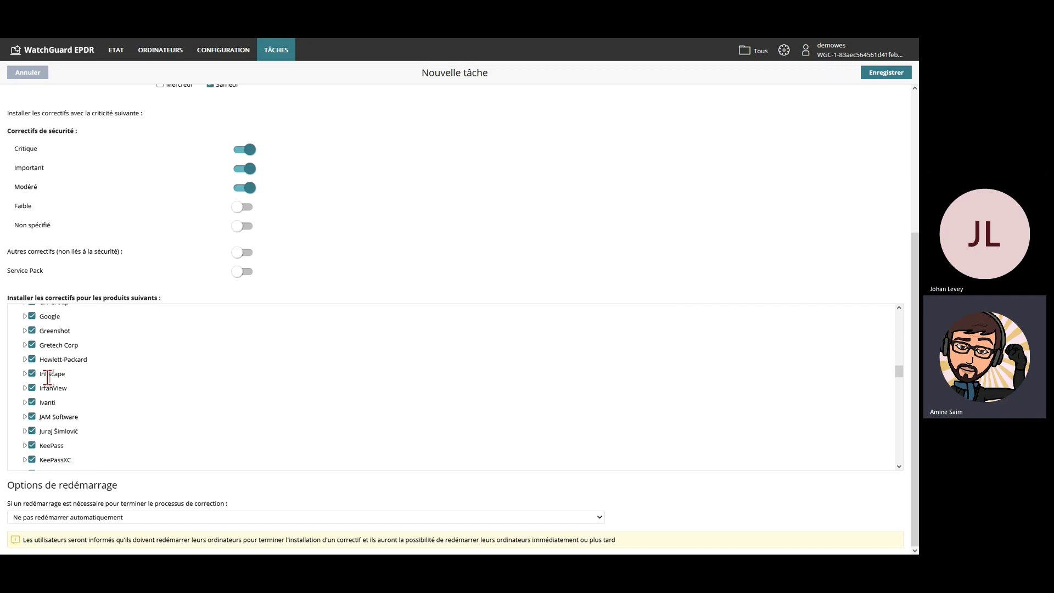
scroll(52, 373, "down", 4)
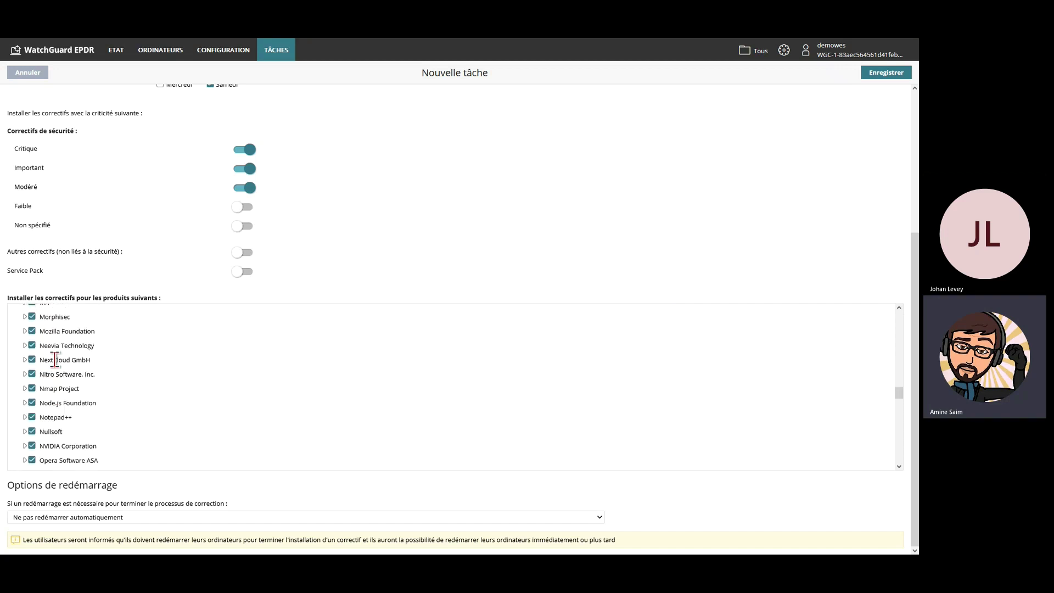
Expand the Microsoft vendor and its Windows entry in the product list to view the patchable products.
scroll(33, 351, "up", 1)
left_click(25, 343)
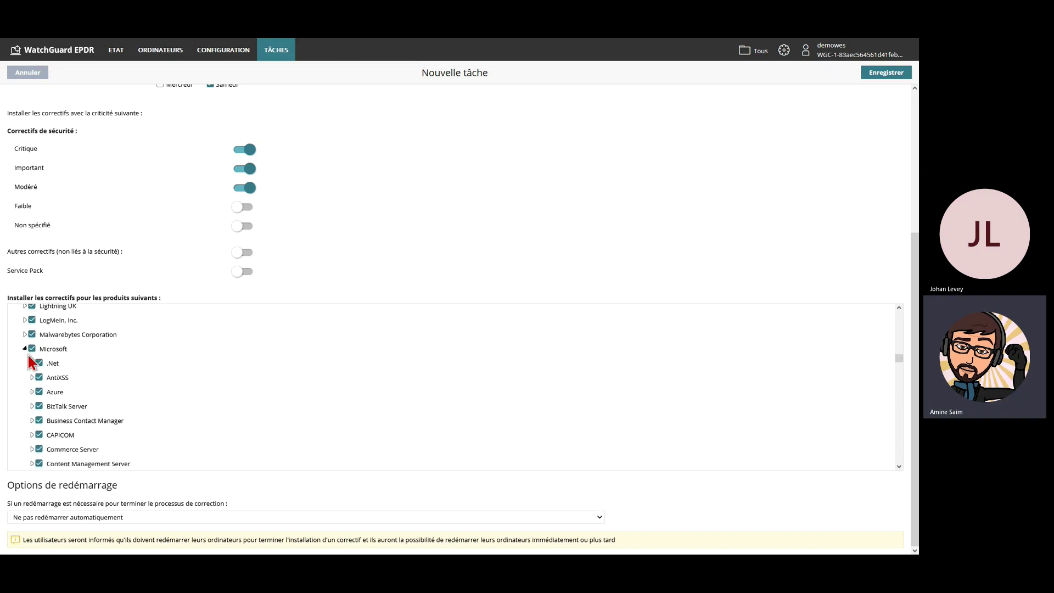
scroll(73, 405, "down", 5)
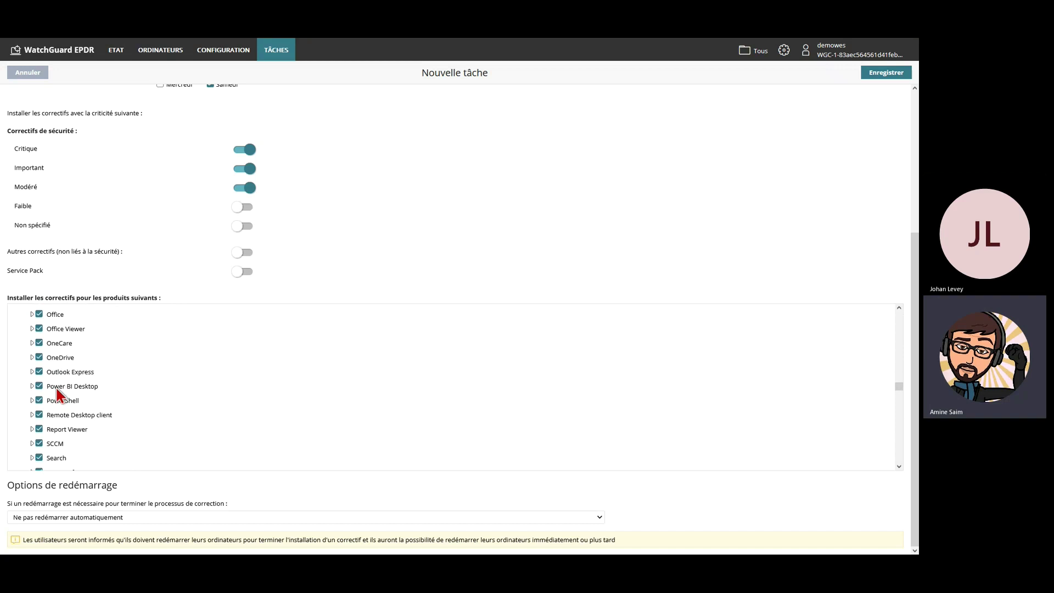
scroll(56, 386, "down", 8)
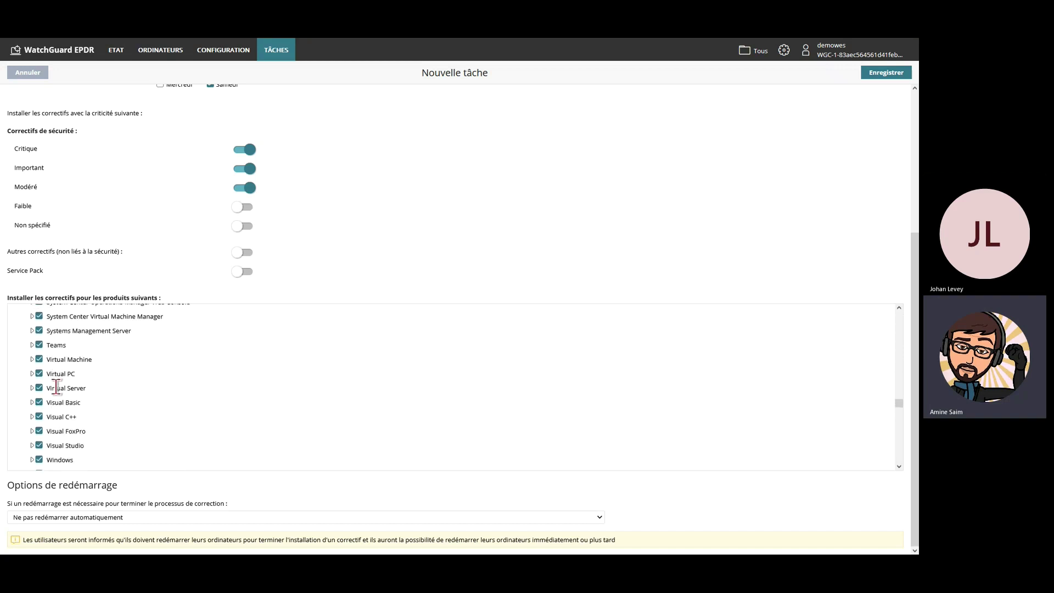
left_click(32, 387)
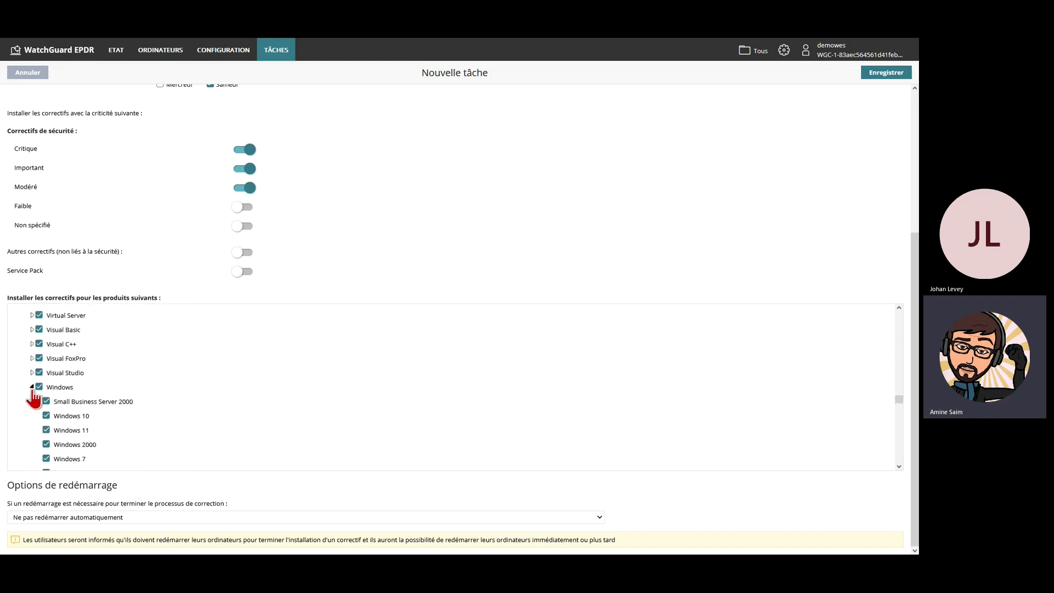
Review the remaining Microsoft products and the automatic restart options, then cancel the new task.
scroll(84, 405, "down", 7)
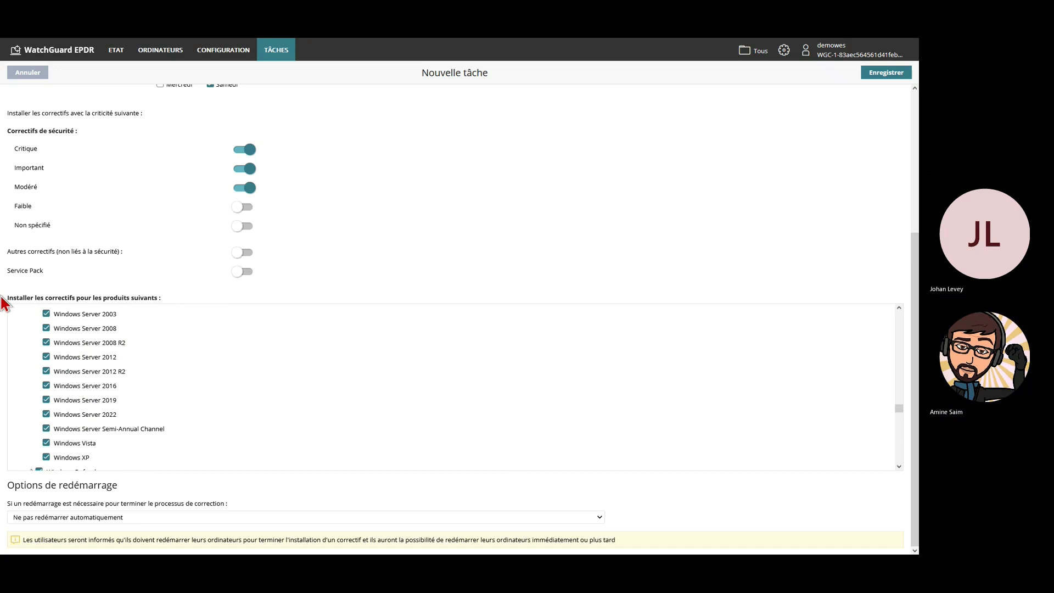
scroll(55, 365, "down", 8)
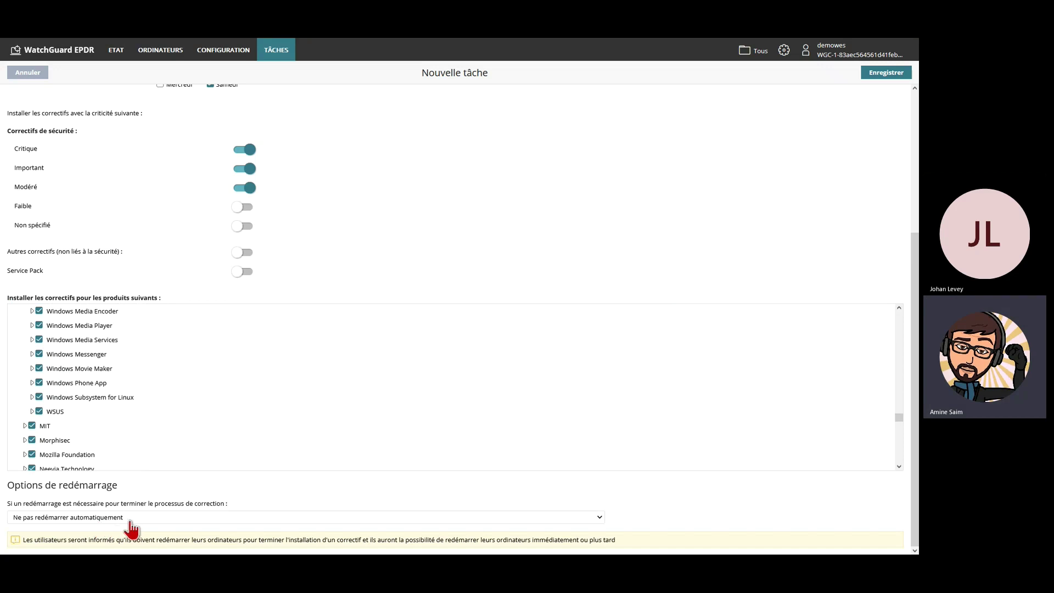
left_click(119, 519)
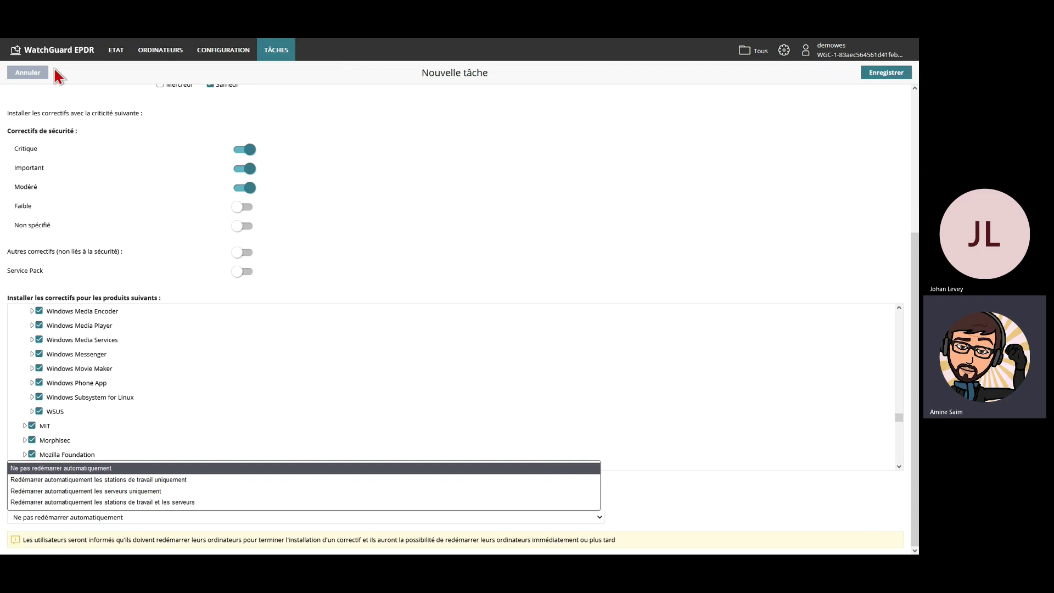
left_click(29, 72)
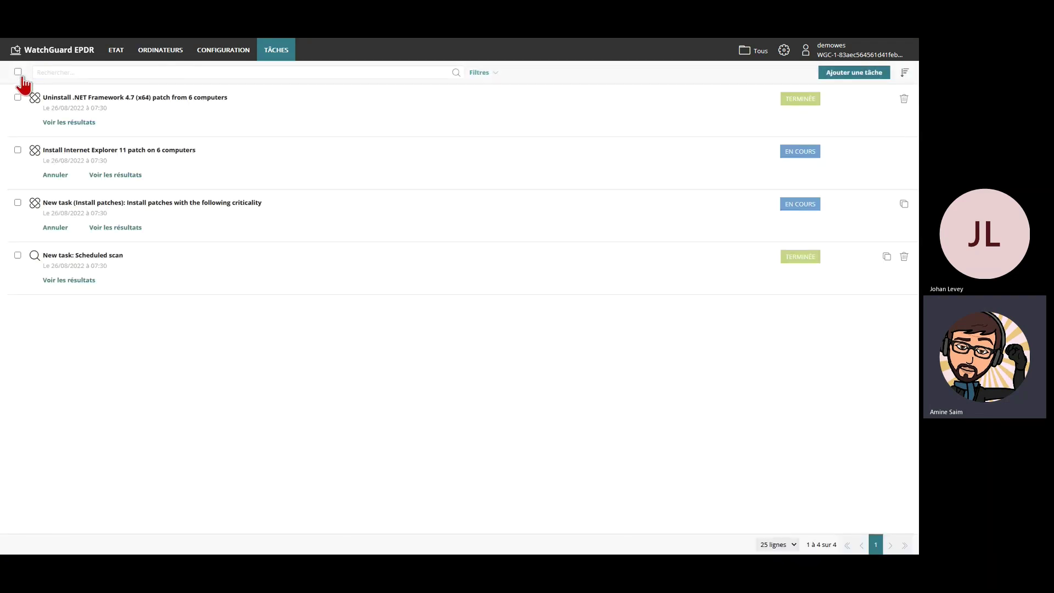
Open the list of programs currently at end of life from the Patch Management dashboard, then return to the console home.
left_click(115, 64)
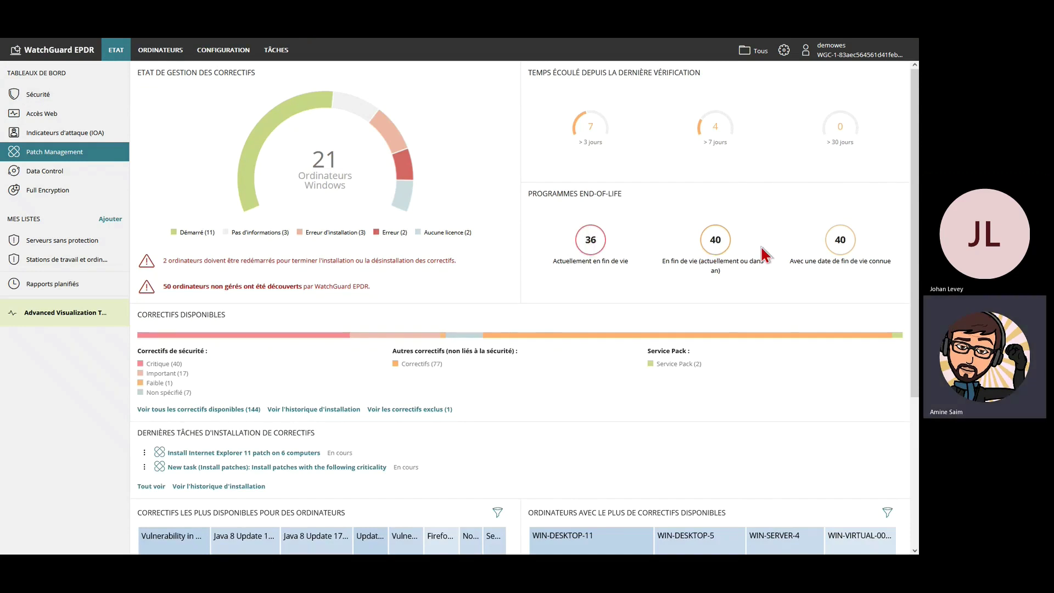
left_click(597, 245)
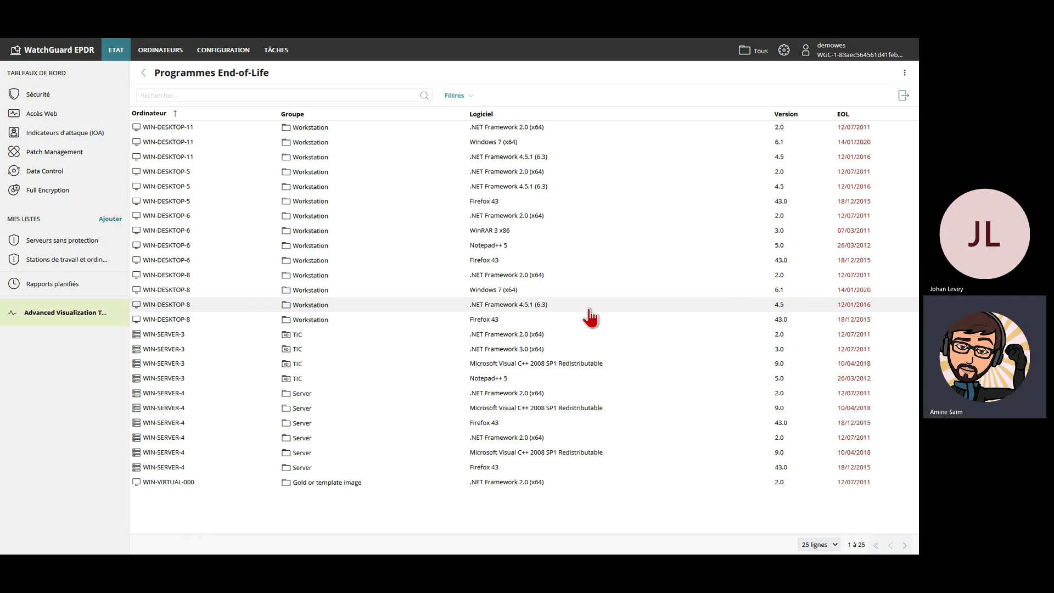
left_click(62, 66)
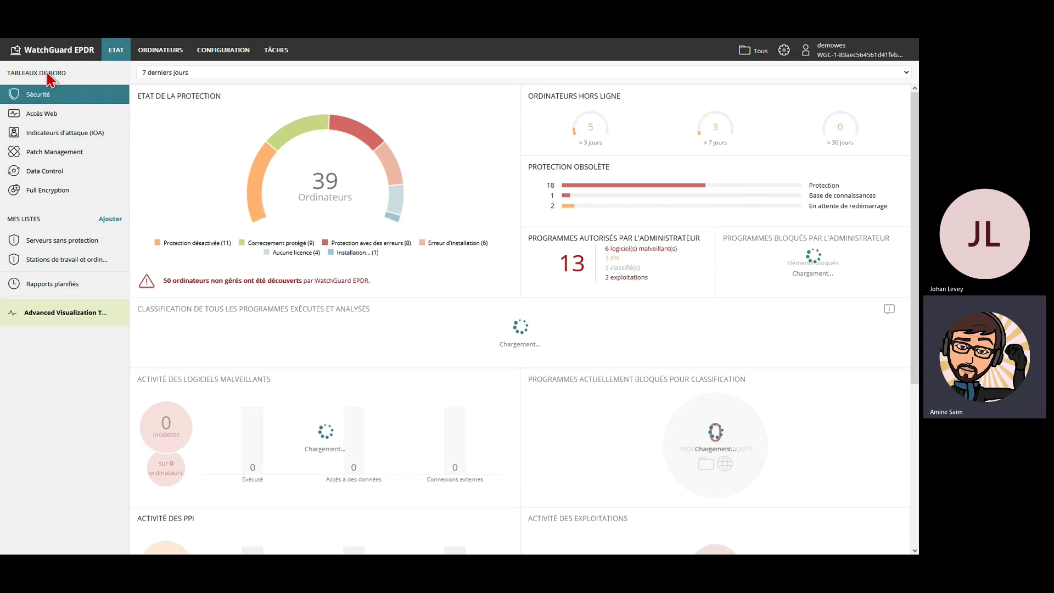
Open the Full Encryption dashboard and view the encryption status list of computers supporting encryption.
left_click(44, 192)
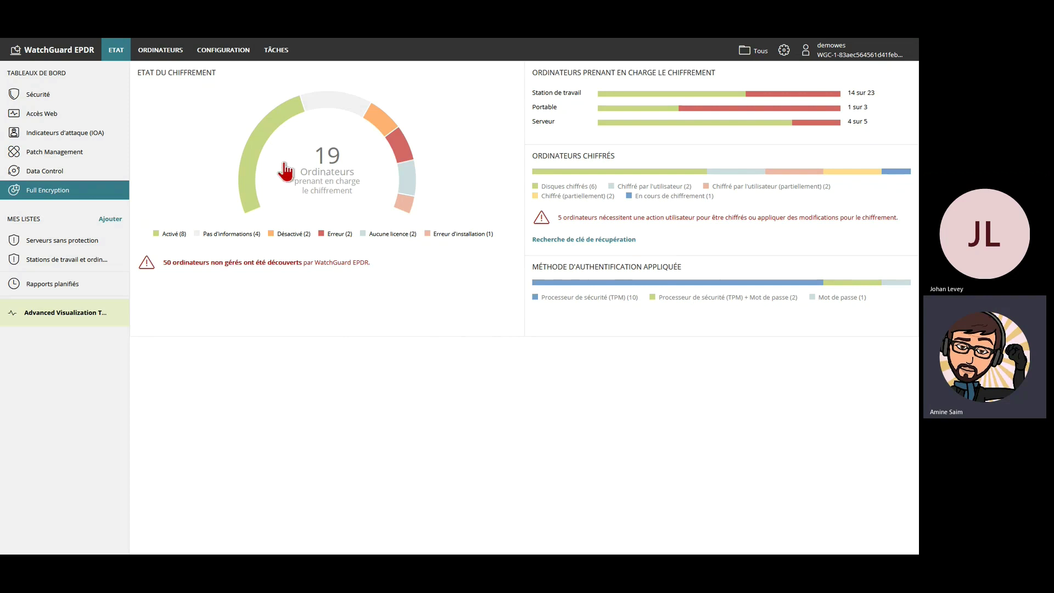
mouse_move(257, 158)
left_click(329, 176)
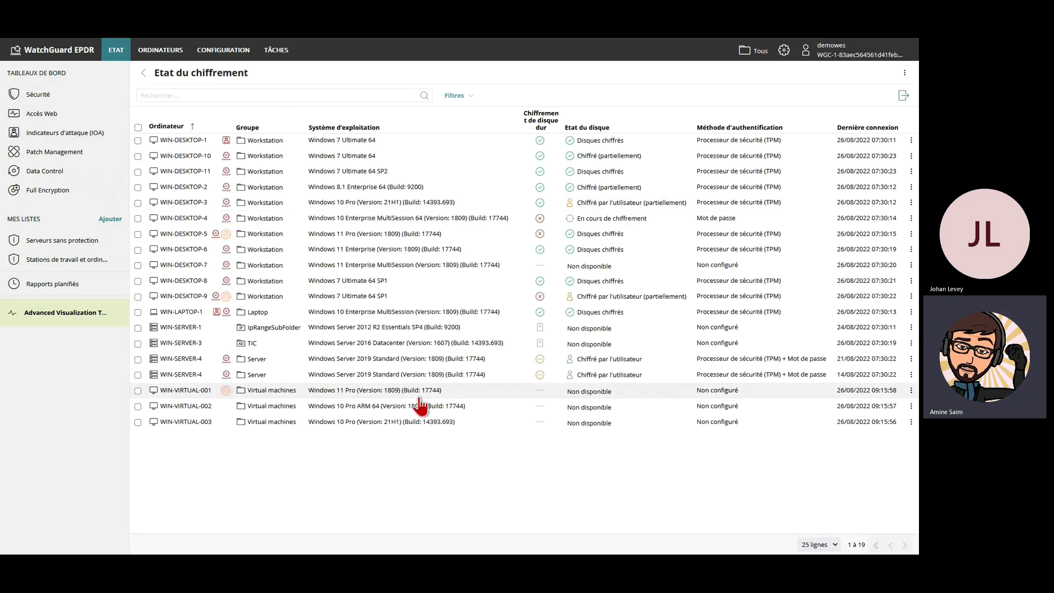
Open the details of WIN-DESKTOP-8 and view the encryption status of its volumes under data protection.
left_click(411, 281)
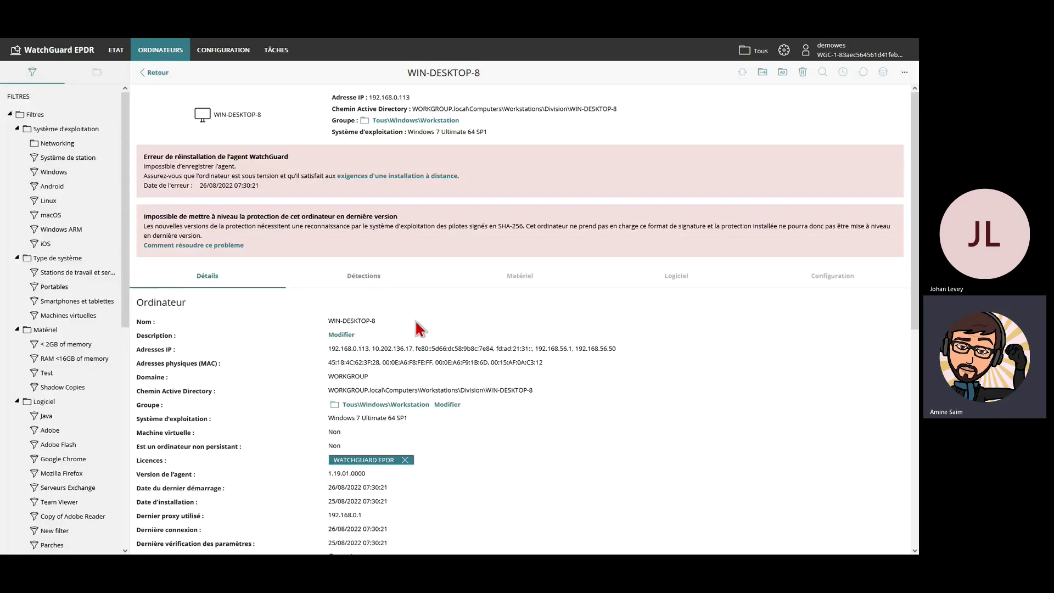
scroll(424, 378, "down", 5)
scroll(423, 384, "down", 3)
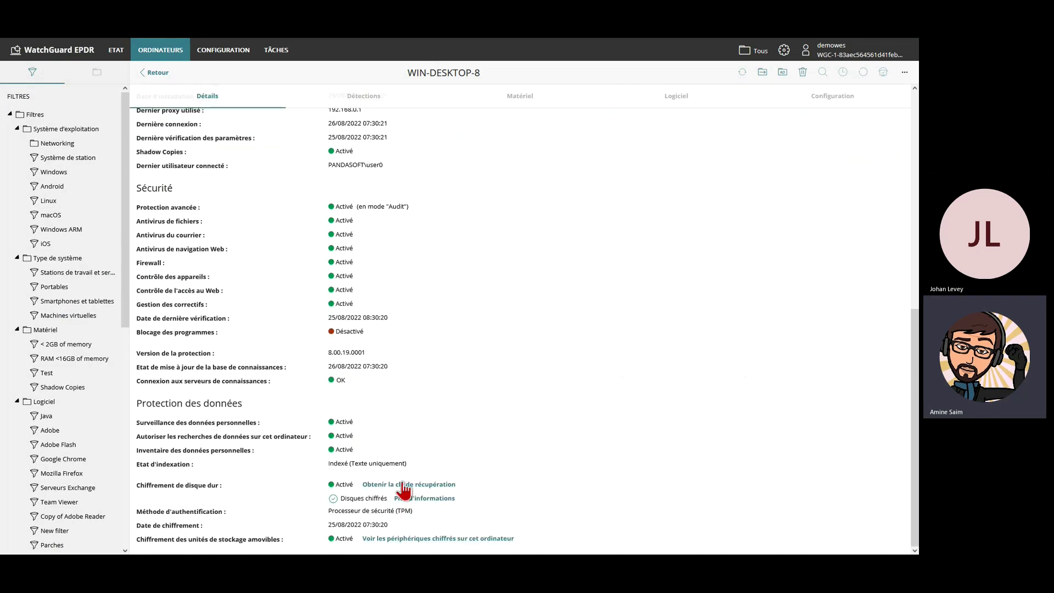
left_click(419, 500)
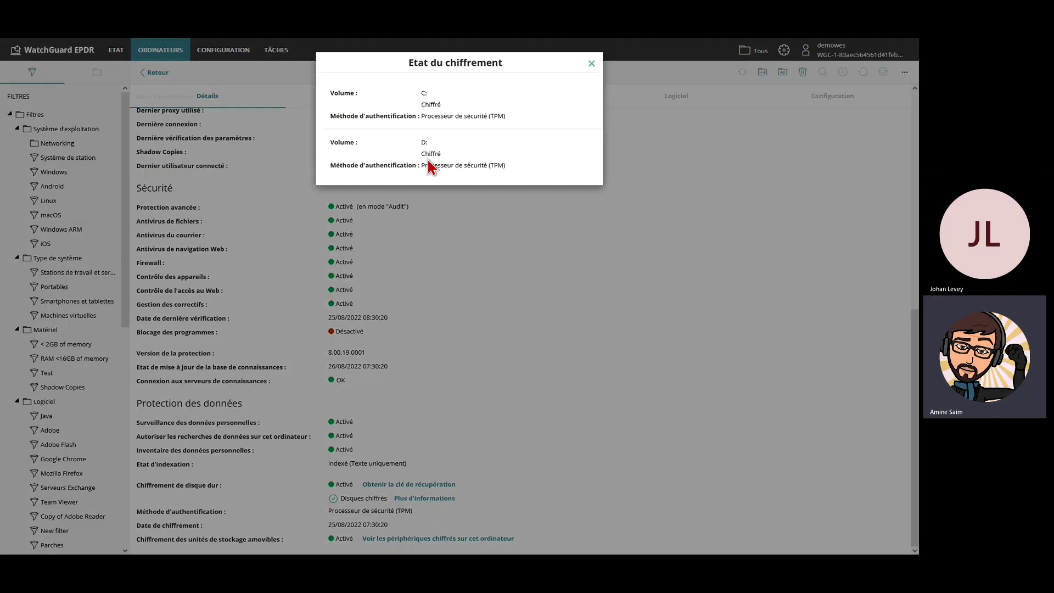
left_click(591, 64)
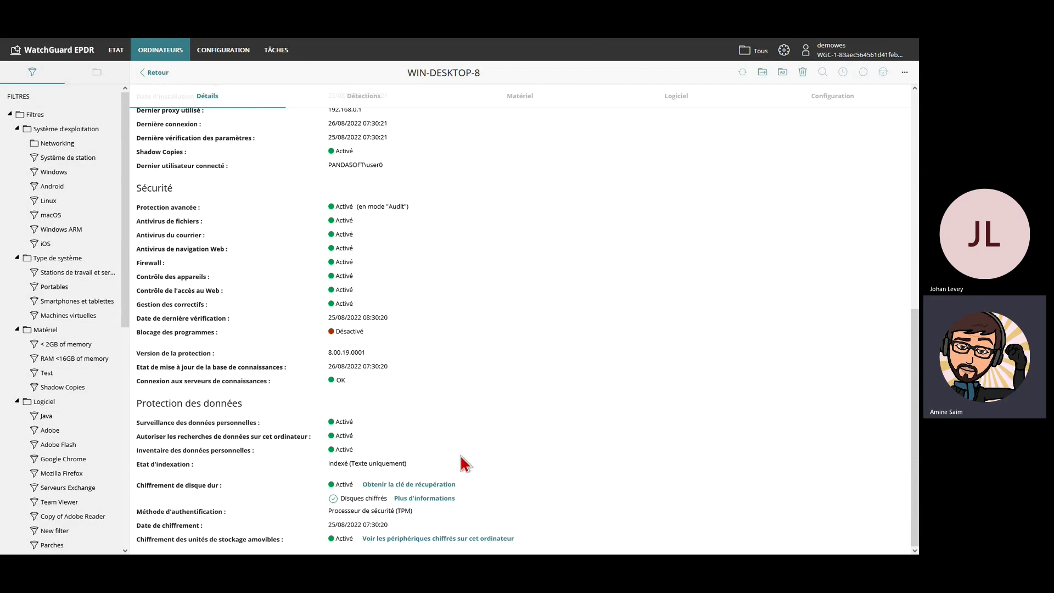
View the disk recovery key IDs available for WIN-DESKTOP-8, then return to the console home.
left_click(448, 489)
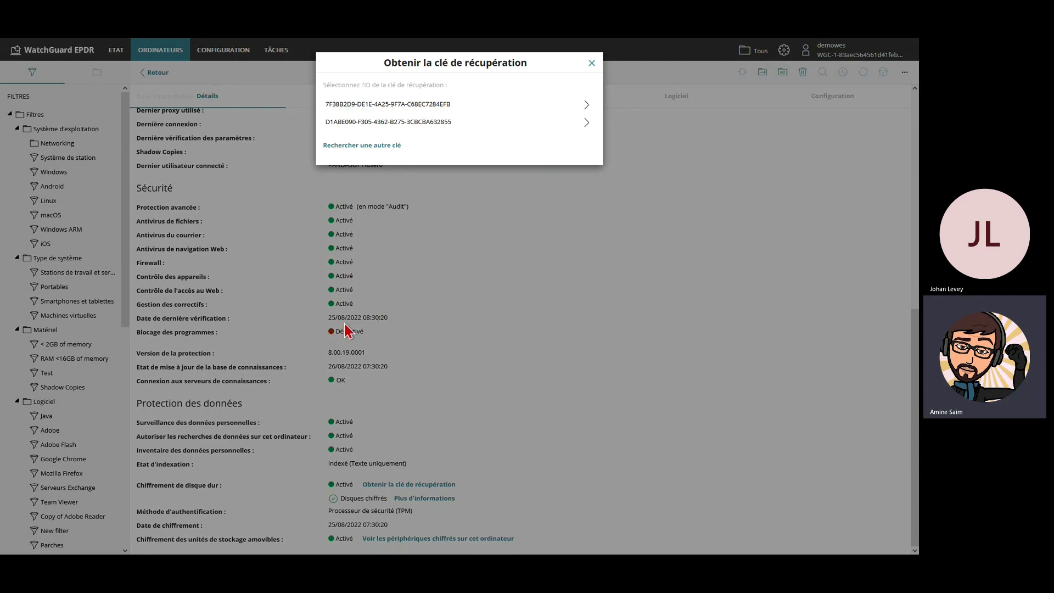
left_click(591, 63)
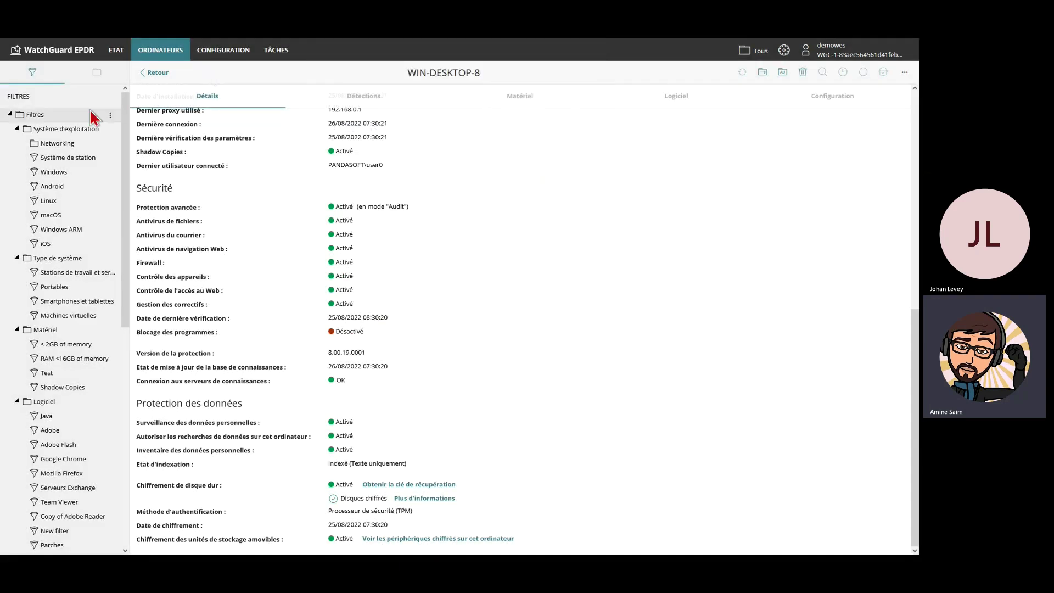
left_click(50, 55)
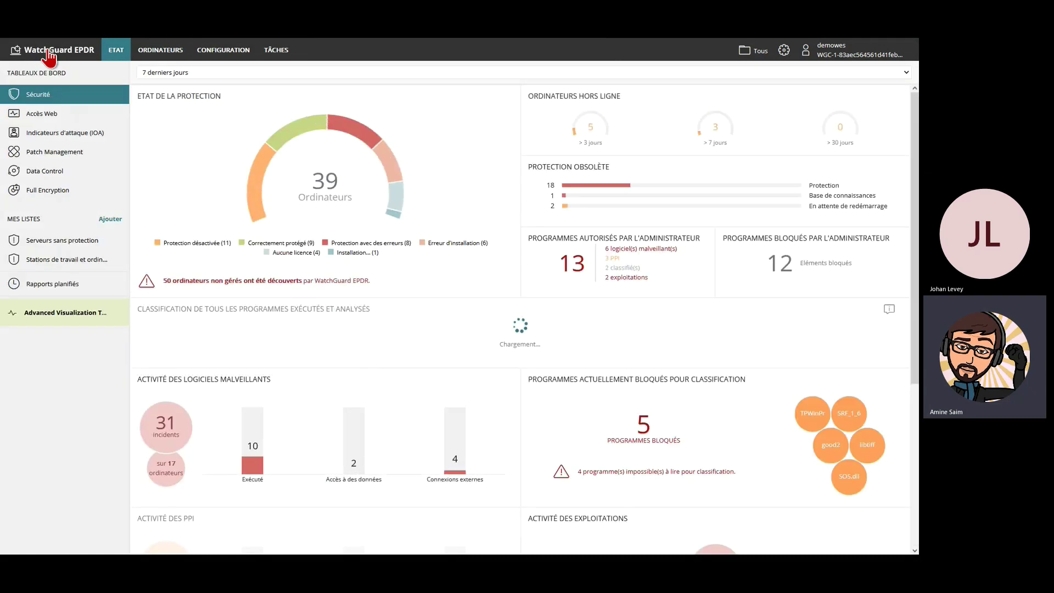
Open the Data Control list of files with personal data and examine the name and path of Billing 0304 2015.pdf.
left_click(56, 177)
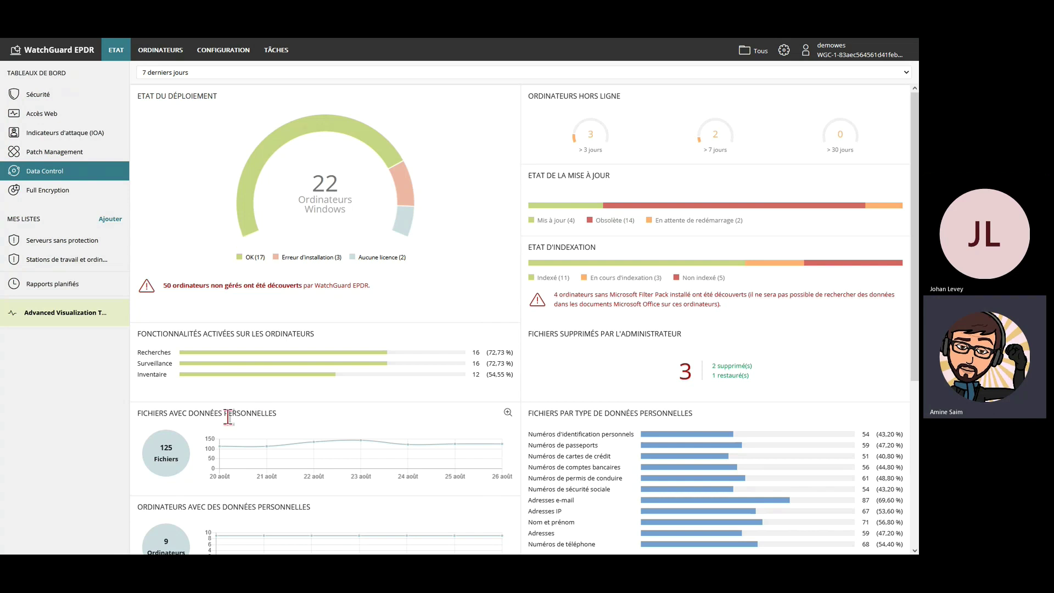
left_click(171, 456)
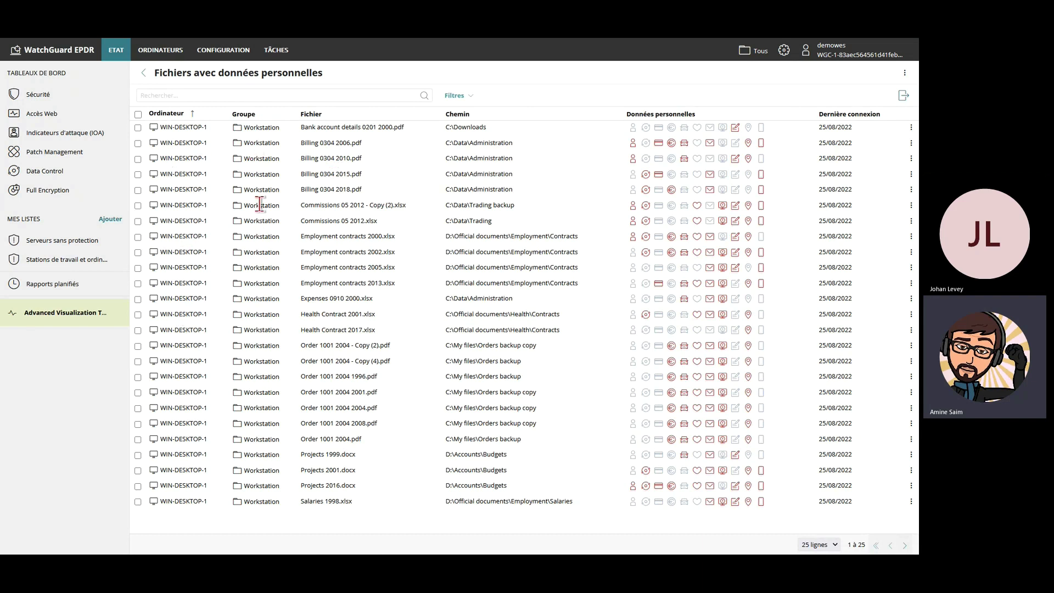
left_click_drag(302, 175, 356, 176)
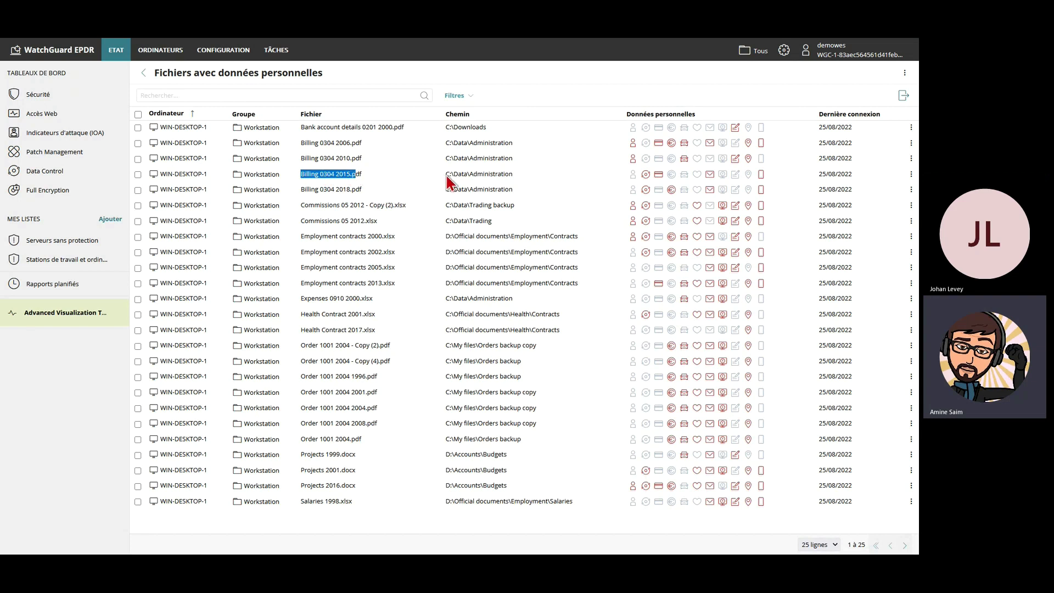
left_click_drag(446, 174, 509, 174)
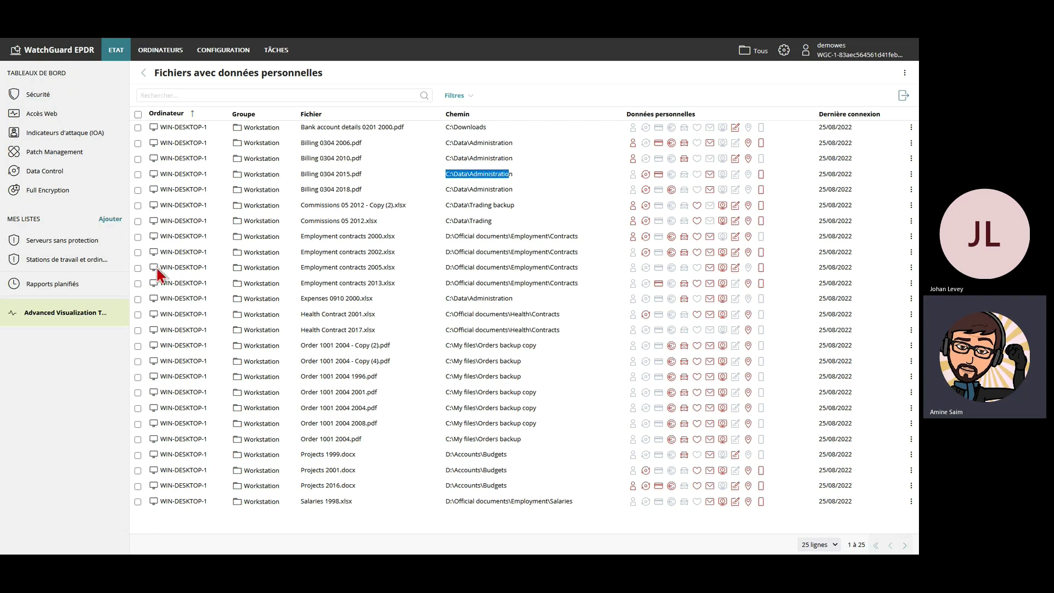
Select Employment contracts 2002.xlsx, Employment contracts 2013.xlsx and Expenses 0910 2000.xlsx, then return to the Data Control dashboard without deleting them.
left_click(138, 252)
left_click(138, 285)
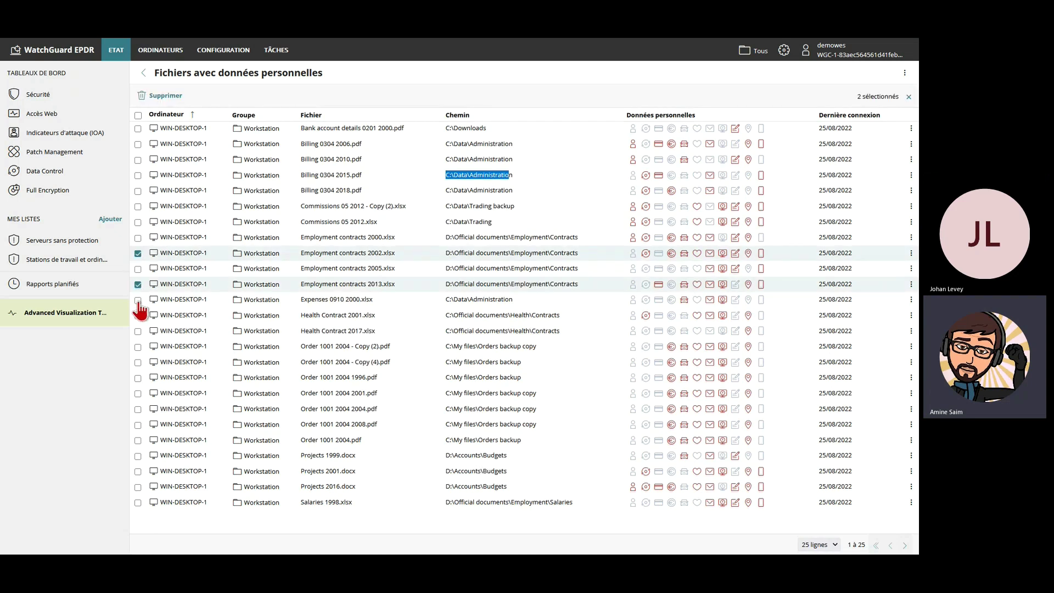
left_click(138, 300)
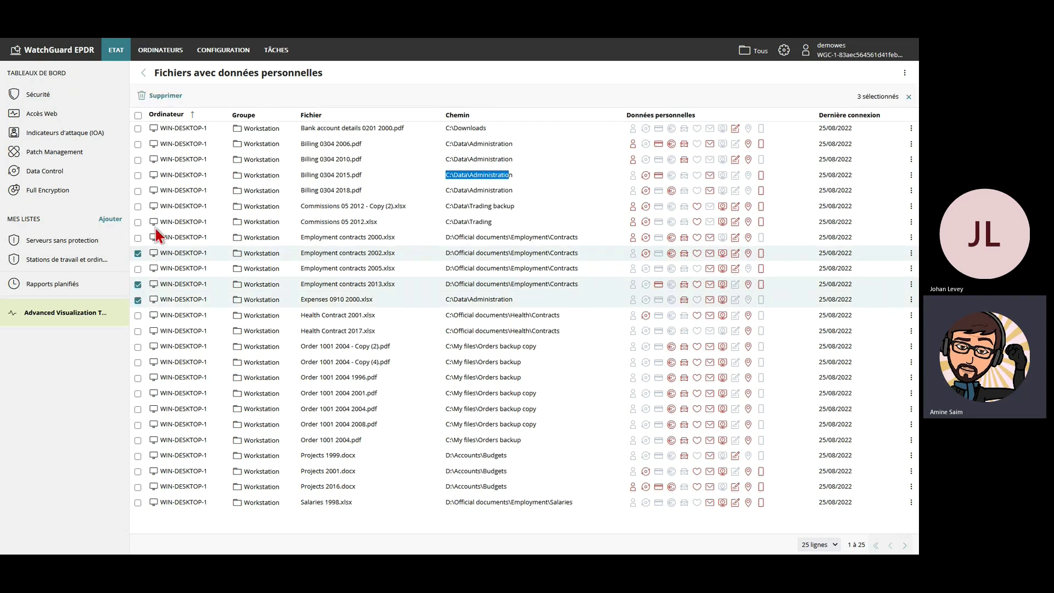
left_click(144, 73)
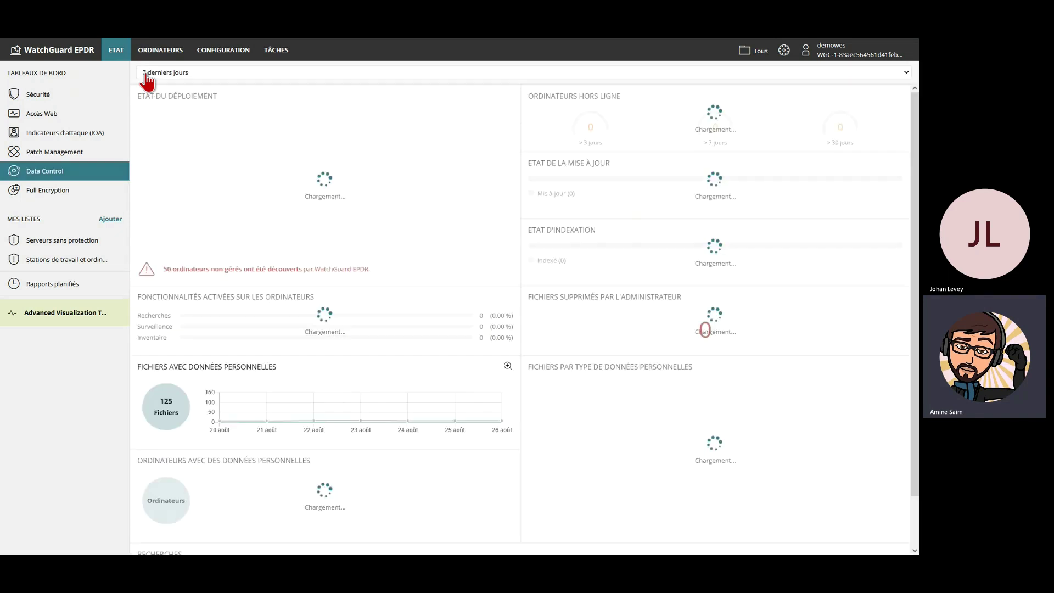
Open the results of the saved search for a named person's records, review the matching files, and return to the Data Control dashboard.
scroll(333, 339, "down", 5)
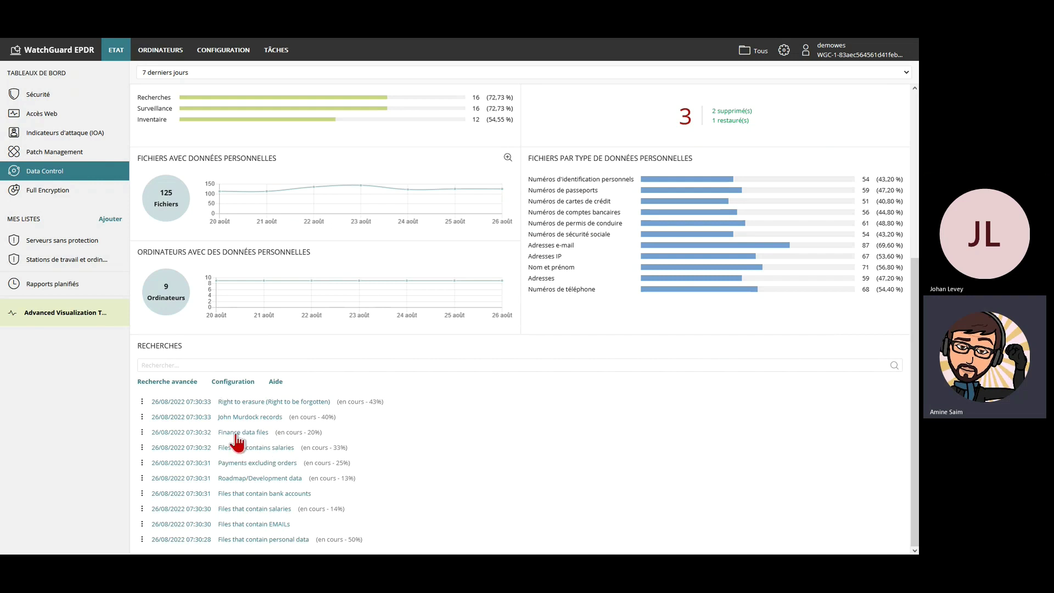
left_click(242, 418)
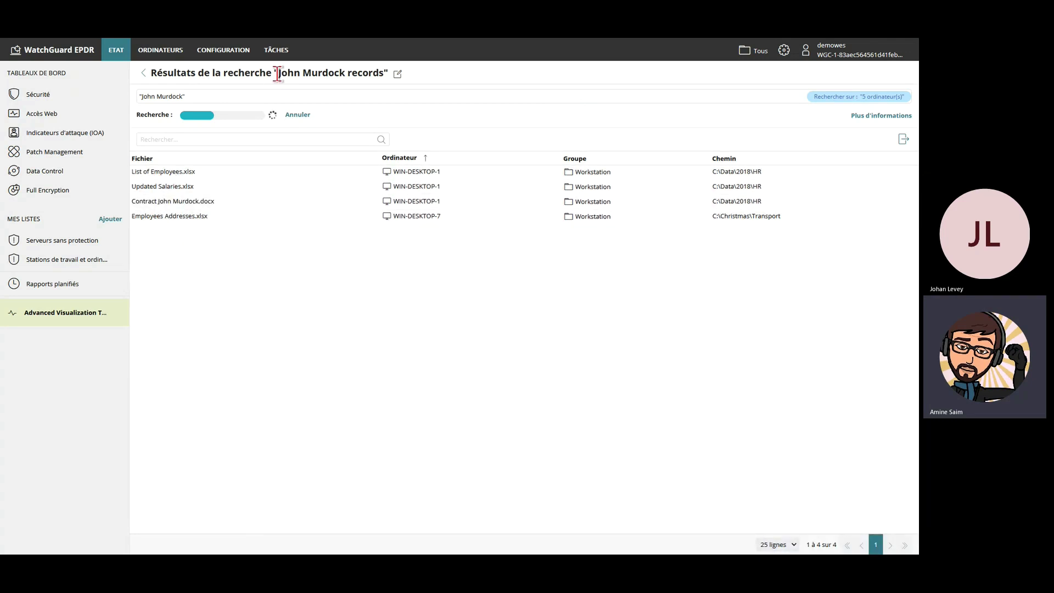
left_click_drag(278, 74, 343, 74)
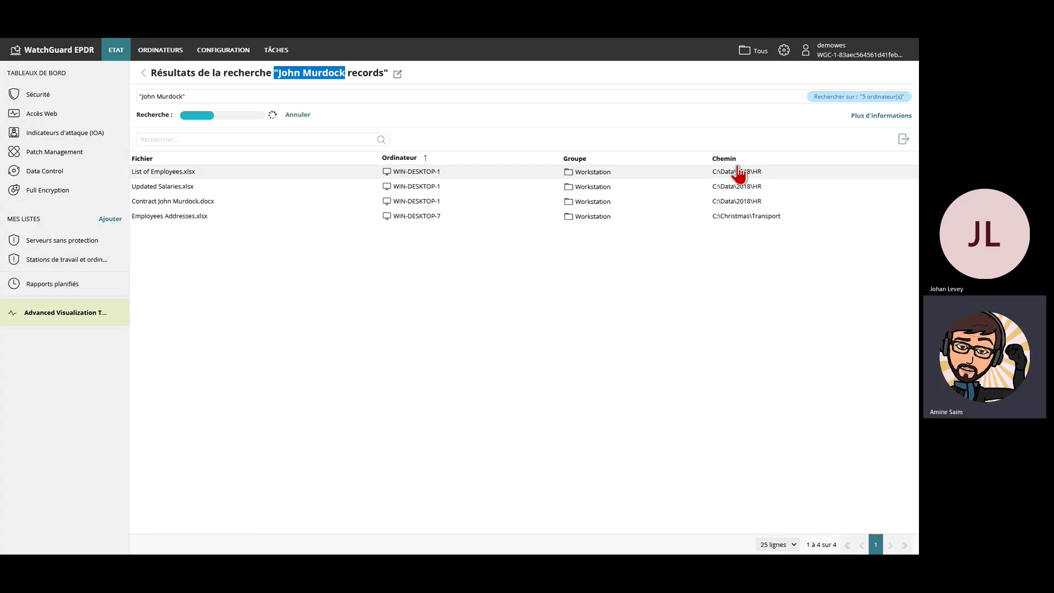
left_click(121, 54)
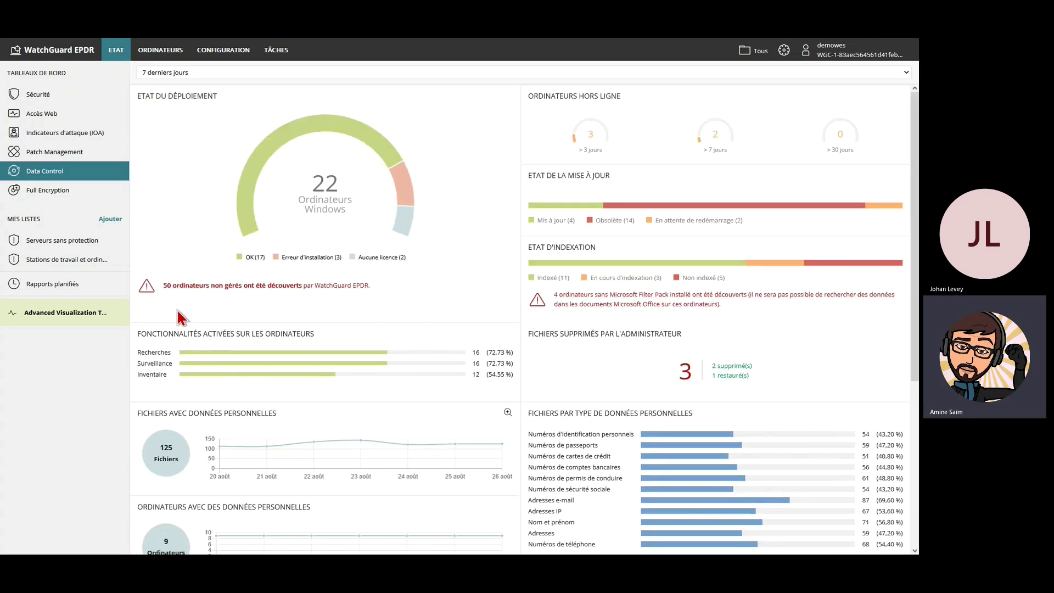
Switch to the Visibility and Insights console, group the General View of PII files by operation first, and drill into Open and WIN_LAPTOP_1.
left_click(252, 48)
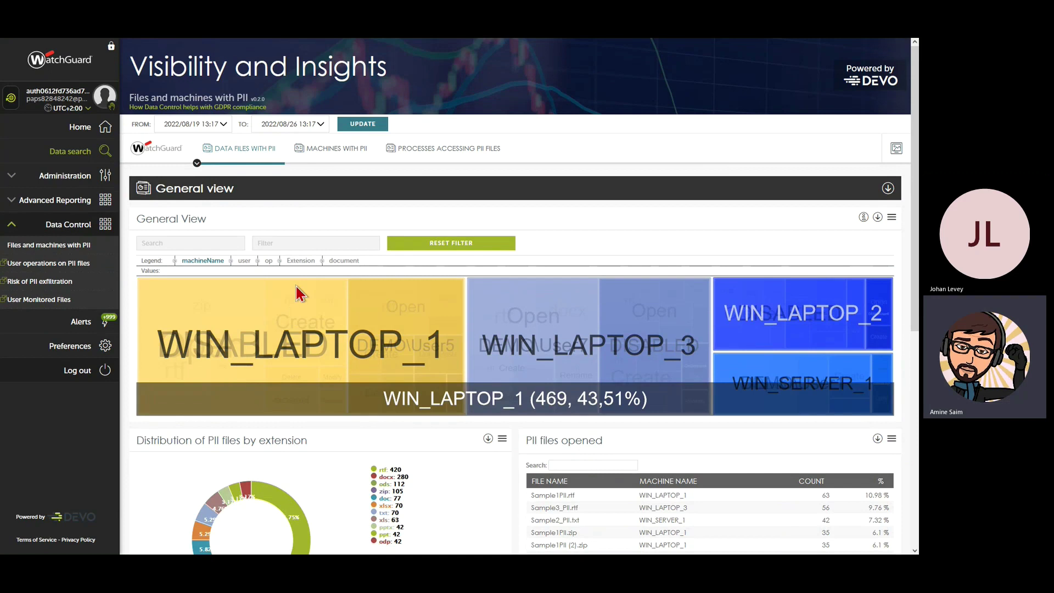
left_click_drag(268, 262, 190, 261)
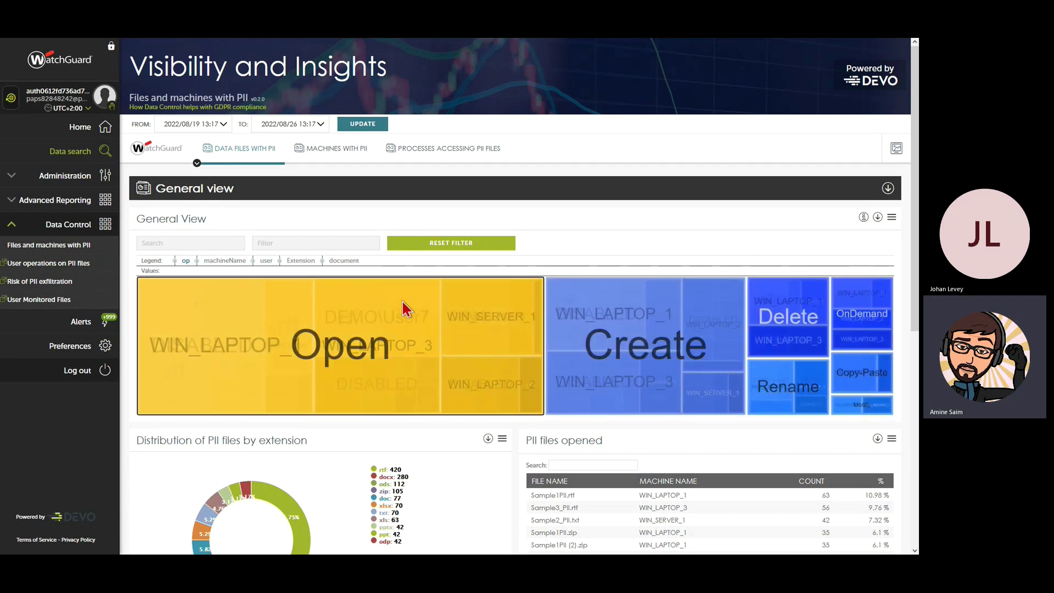
left_click(405, 309)
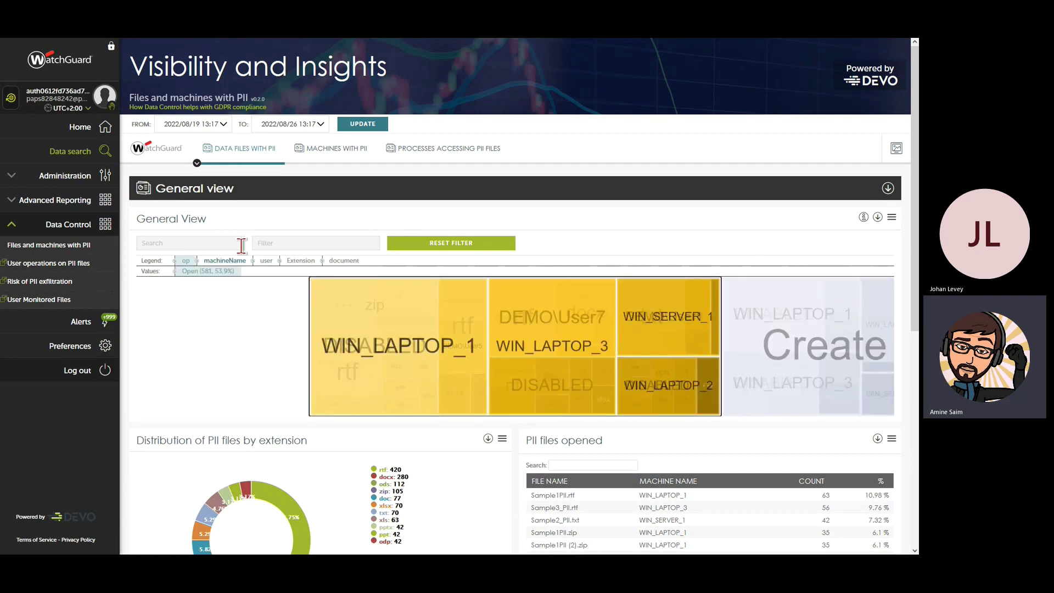
left_click(409, 347)
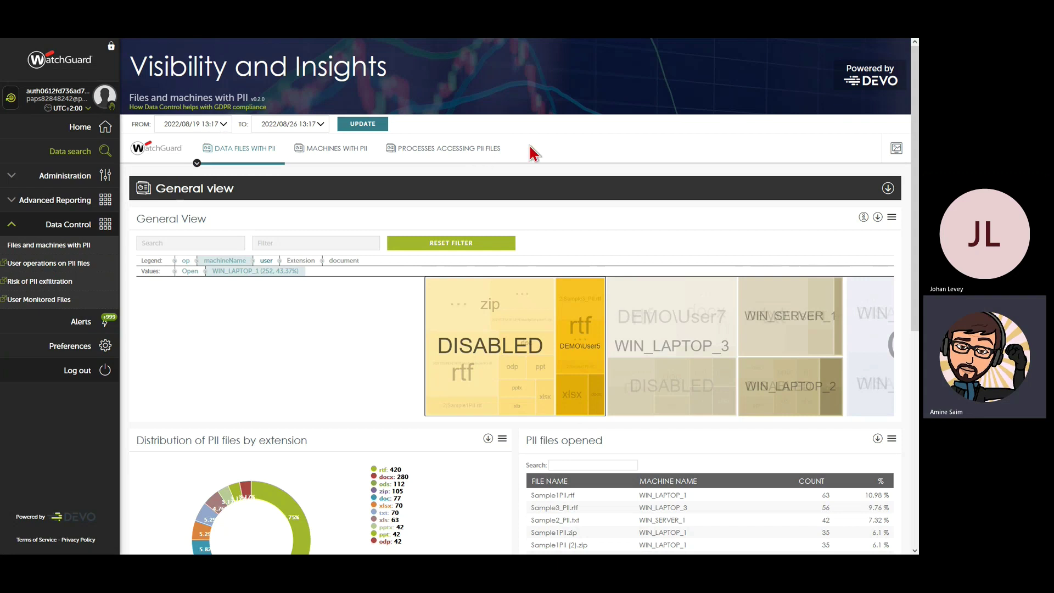
Look over the PII file distribution and opened files, then open the Risk of PII exfiltration report.
scroll(583, 443, "down", 2)
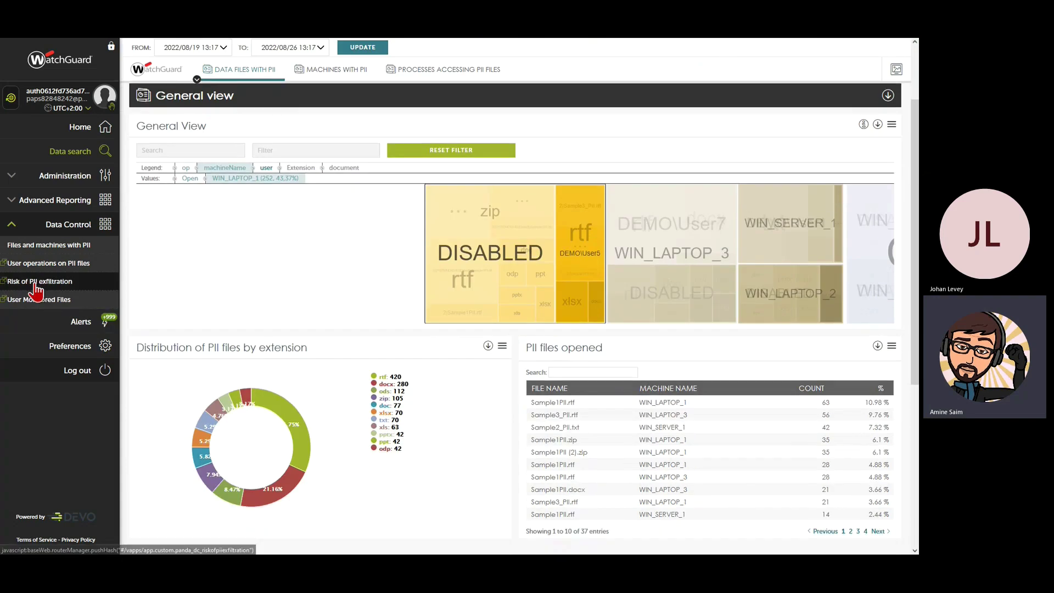
left_click(34, 283)
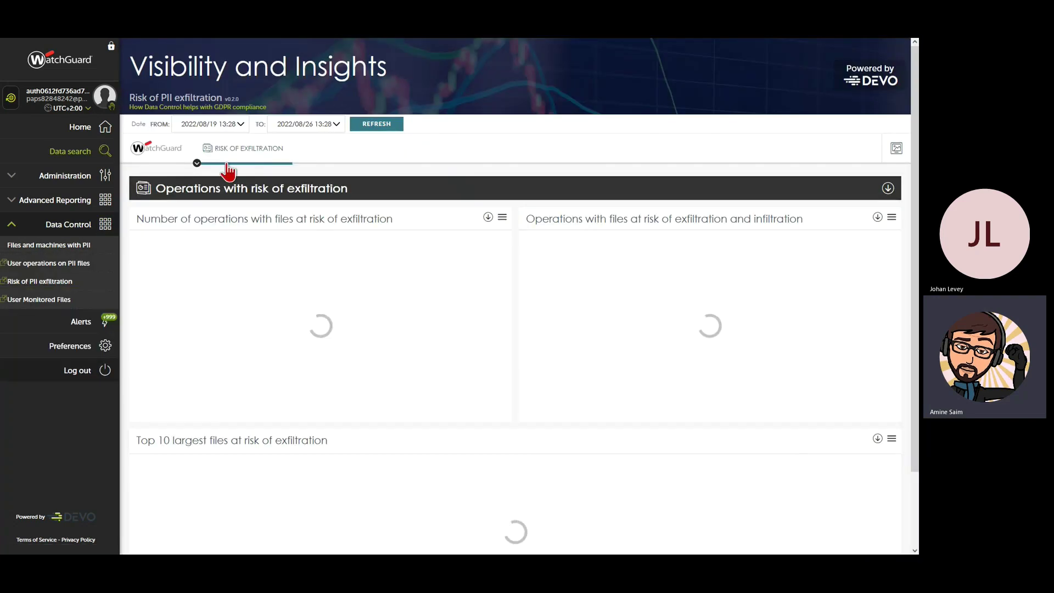